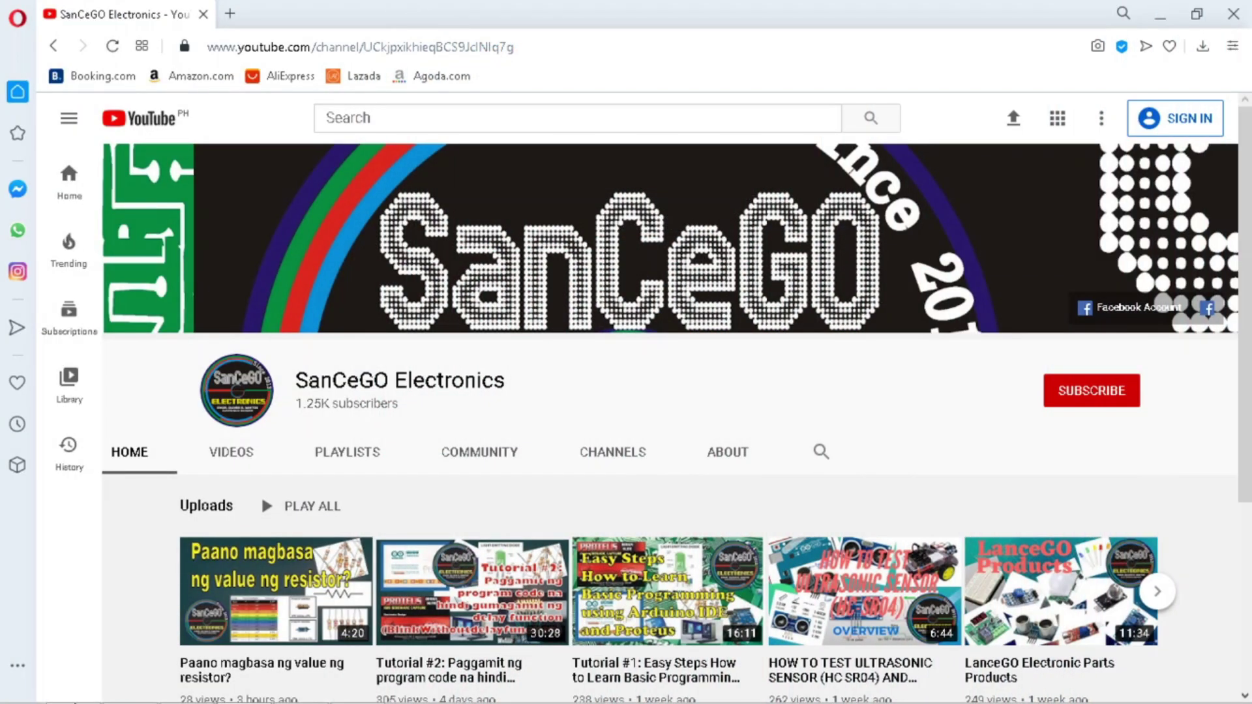
Step: Search the computer for ISIS 7 Professional and launch it
{"action": "mouse_move", "coordinate": [63, 703]}
{"action": "left_click", "coordinate": [23, 692]}
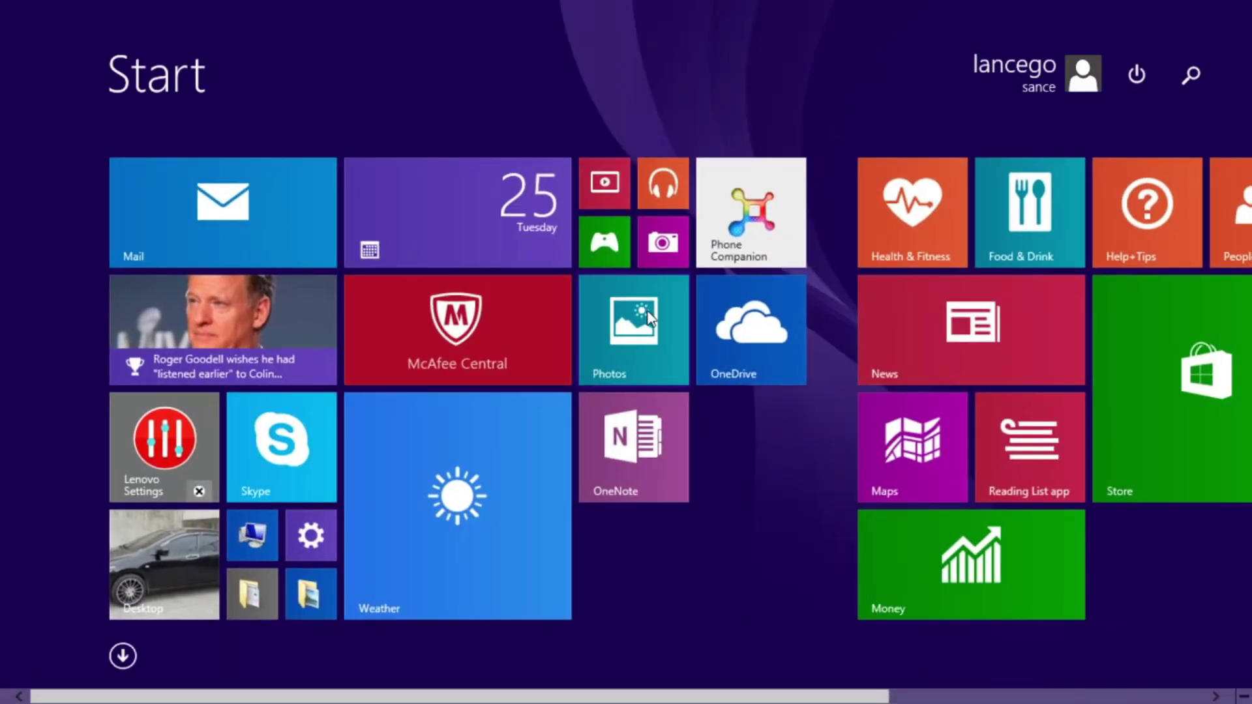
{"action": "type", "text": "isis 7 Professional"}
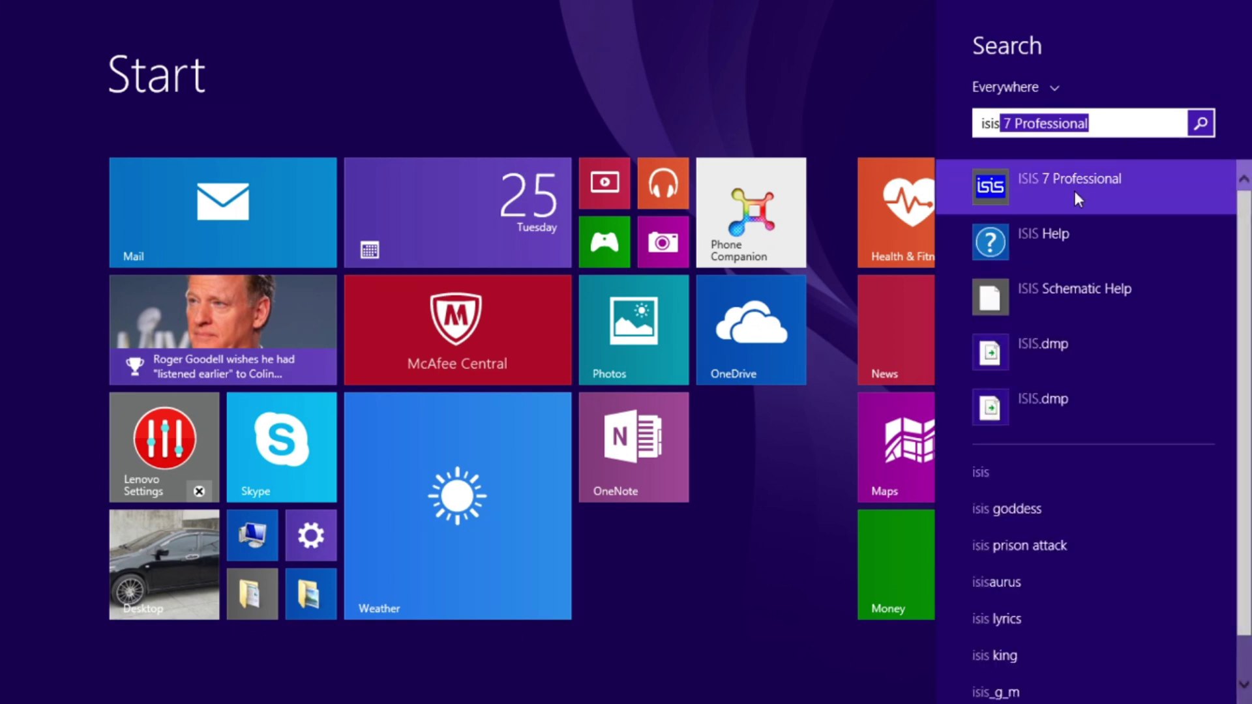
{"action": "left_click", "coordinate": [1073, 190]}
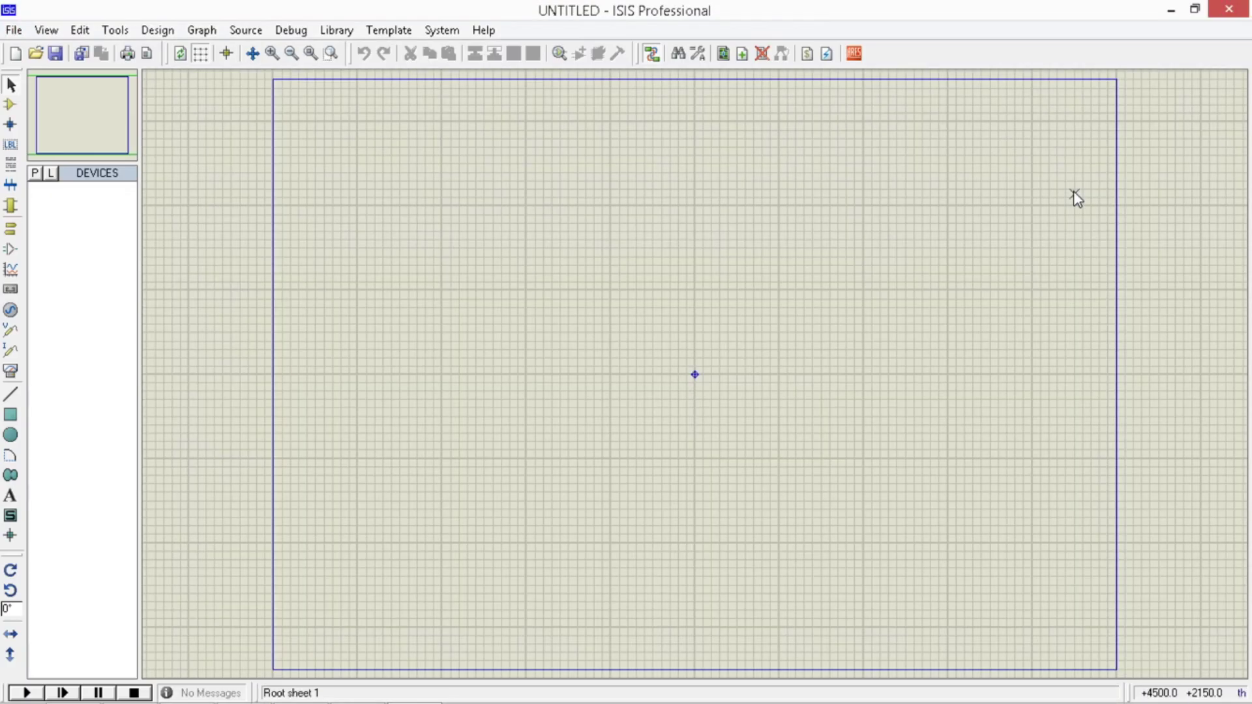
Step: Find the single-cell battery CELL in the device library using the keyword "battery" and place one on the sheet
{"action": "left_click", "coordinate": [35, 173]}
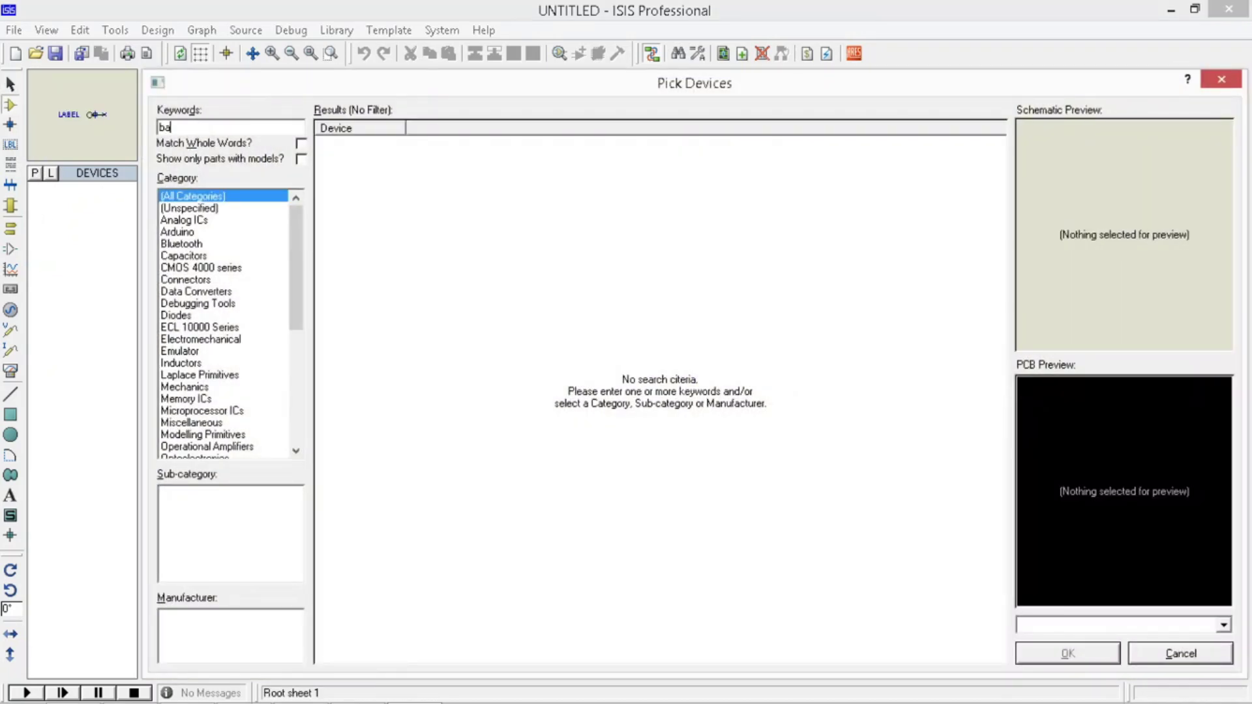
{"action": "type", "text": "battery"}
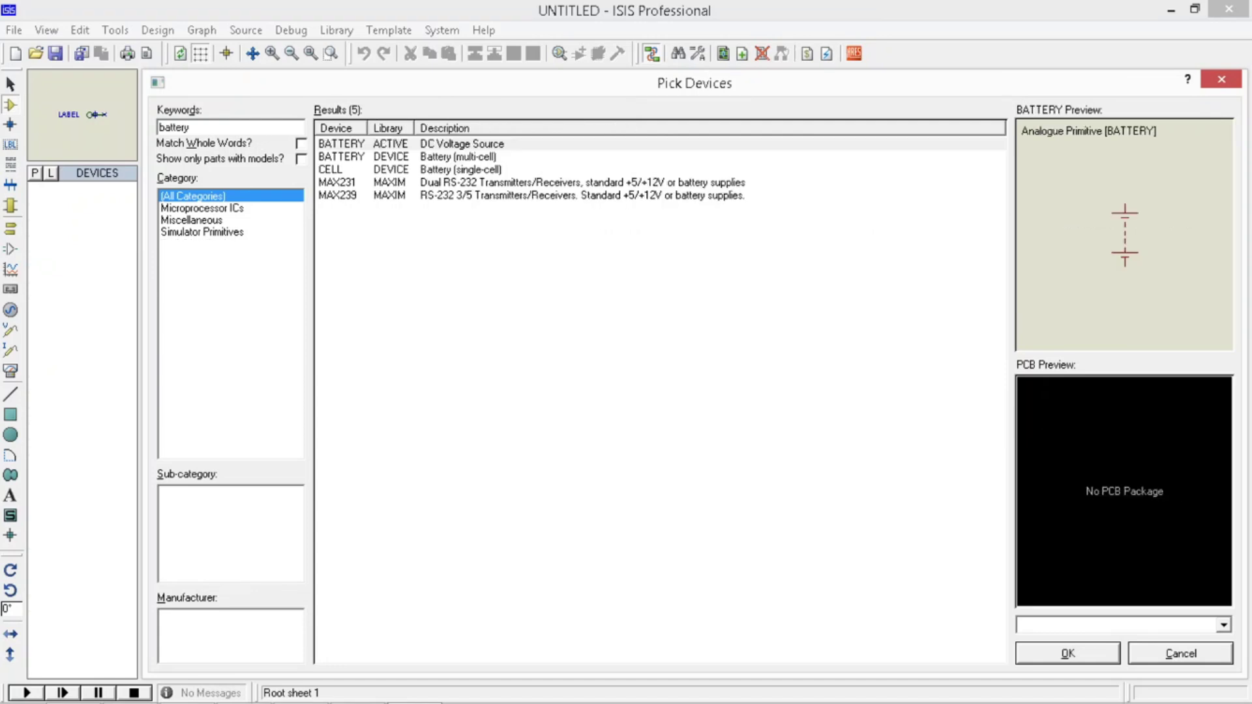
{"action": "left_click", "coordinate": [329, 171]}
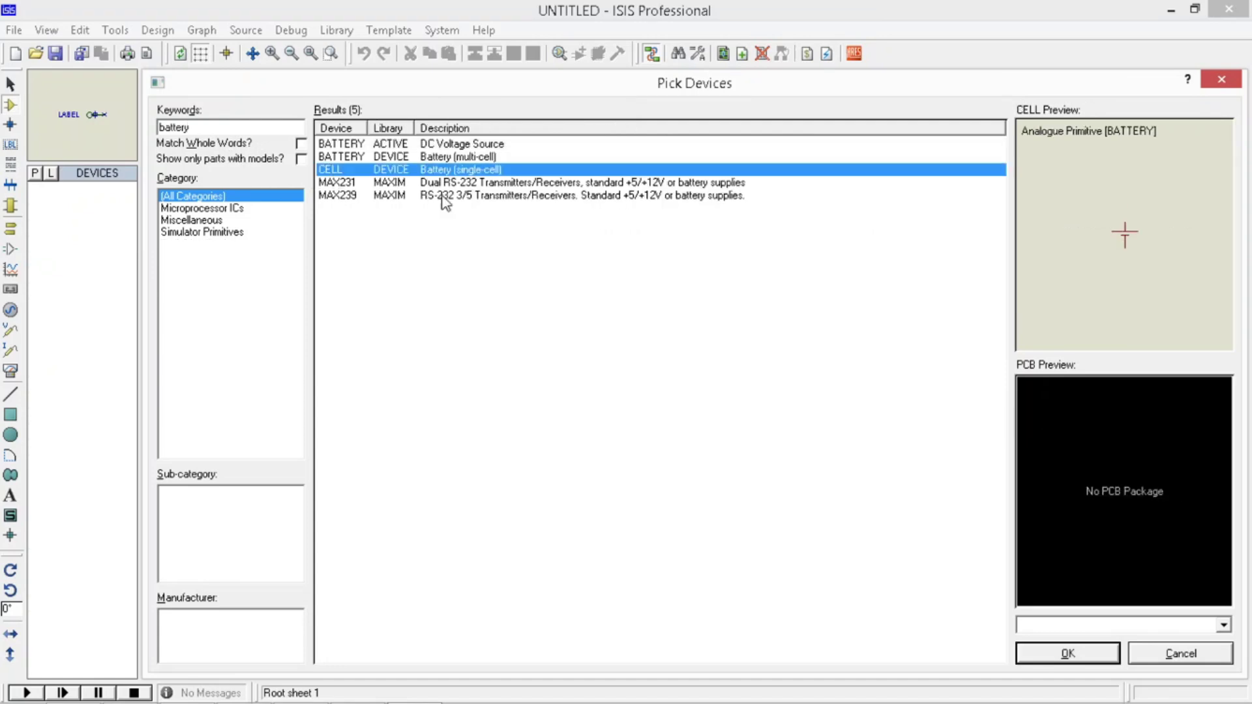
{"action": "left_click", "coordinate": [1068, 654]}
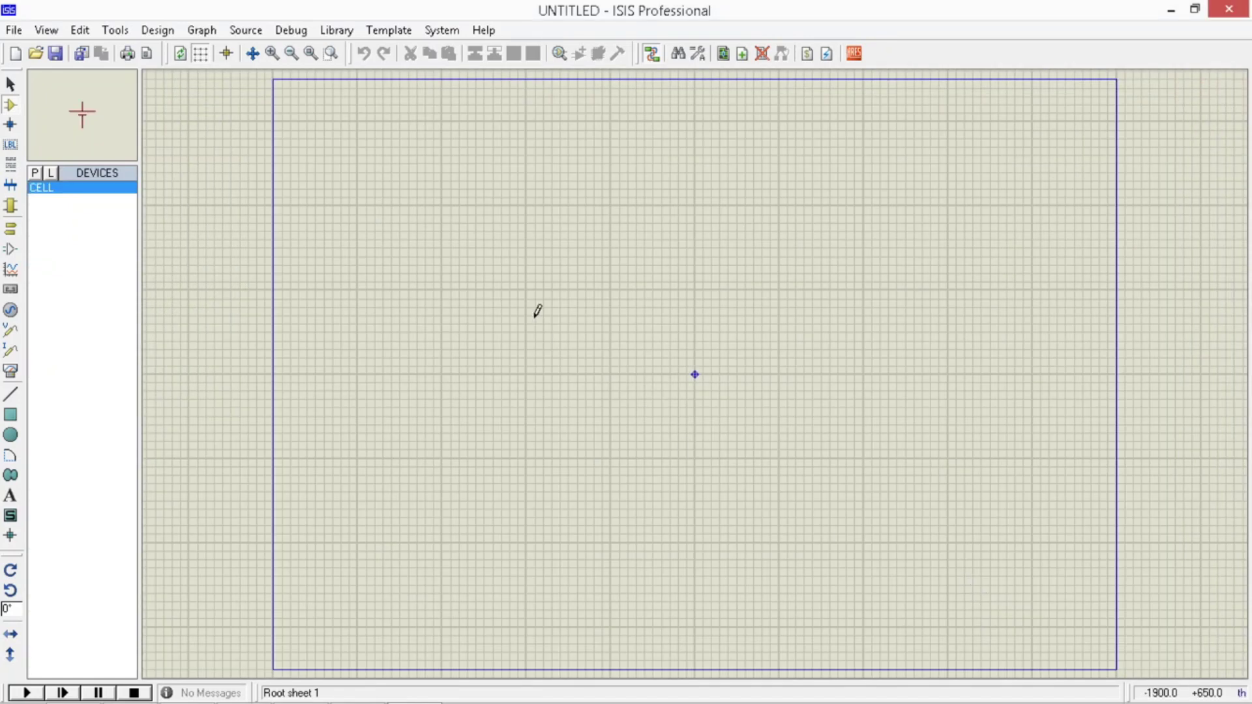
{"action": "left_click", "coordinate": [525, 339]}
{"action": "left_click", "coordinate": [523, 339]}
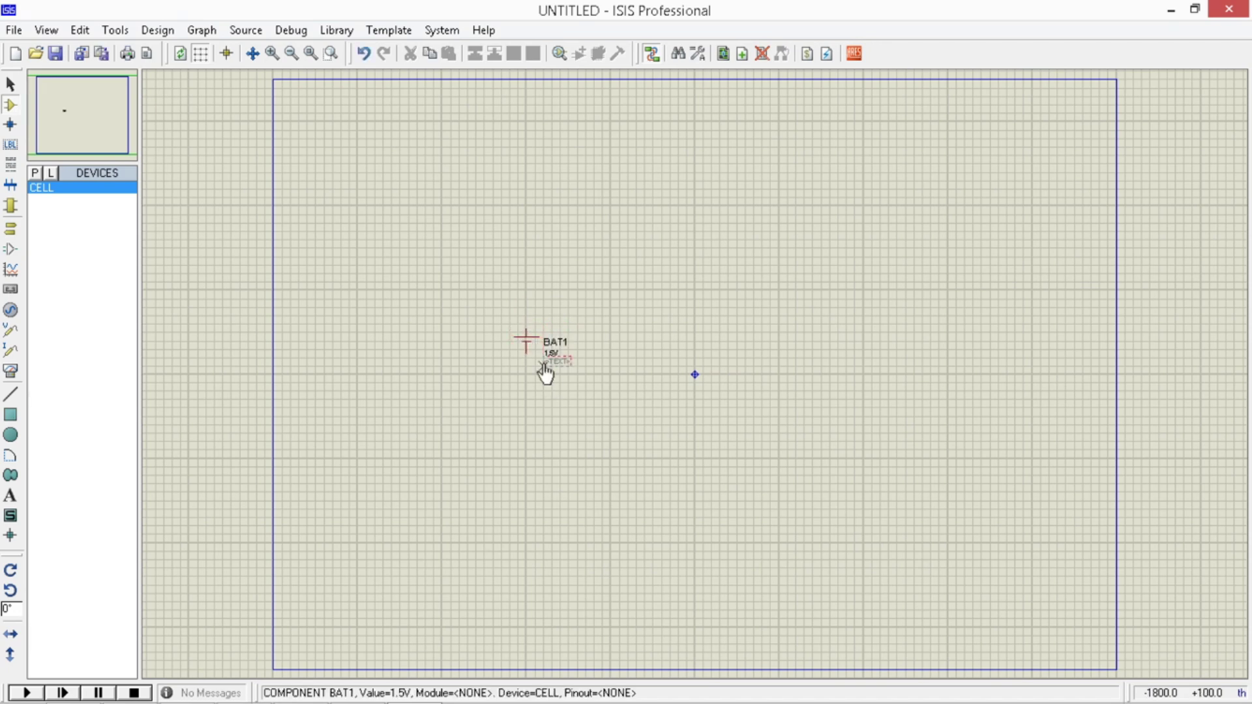
Step: Set the voltage of battery BAT1 to 12V and deselect it
{"action": "scroll", "coordinate": [550, 358], "scroll_direction": "up", "scroll_amount": 2}
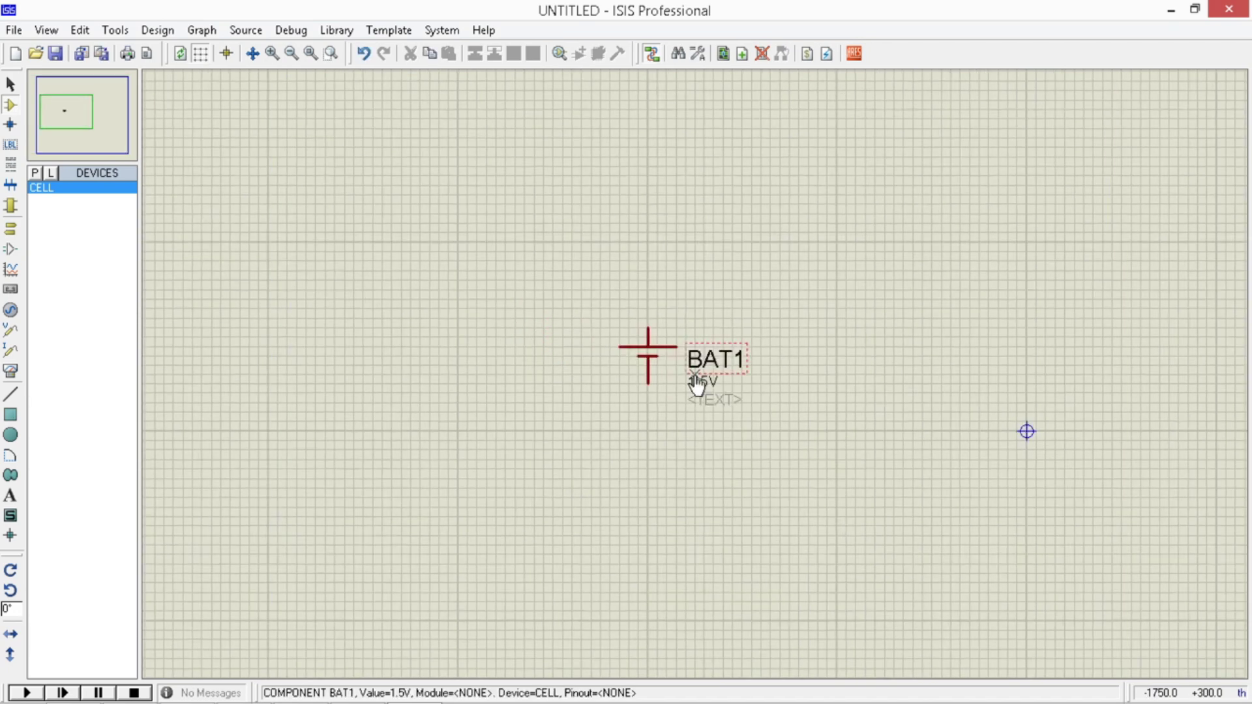
{"action": "scroll", "coordinate": [695, 381], "scroll_direction": "up", "scroll_amount": 1}
{"action": "right_click", "coordinate": [575, 306]}
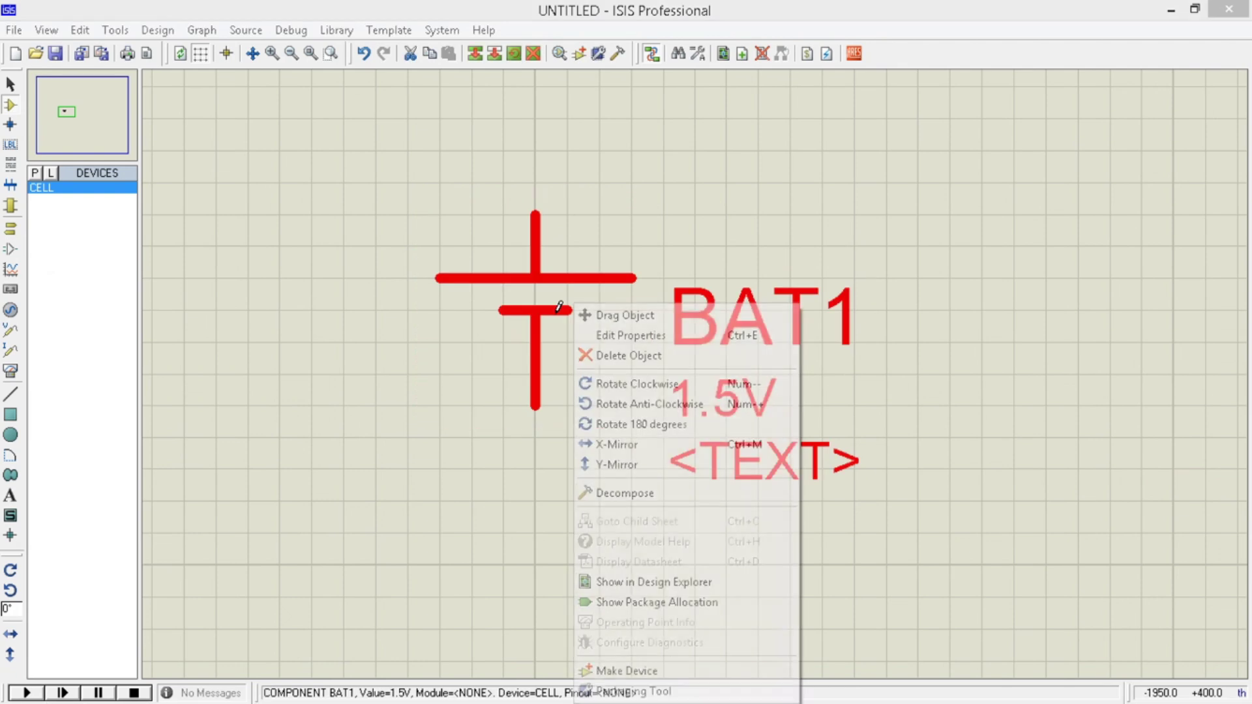
{"action": "left_click", "coordinate": [657, 335]}
{"action": "key", "text": "Tab"}
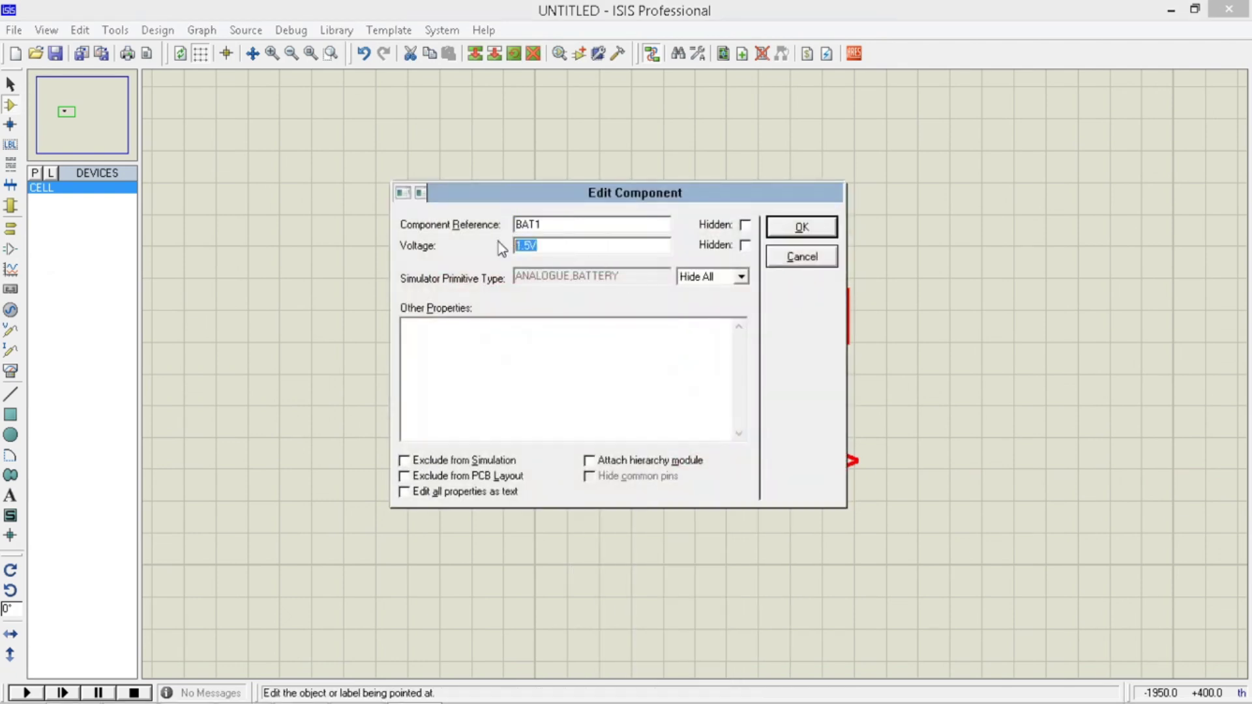
{"action": "type", "text": "12V"}
{"action": "left_click", "coordinate": [802, 226]}
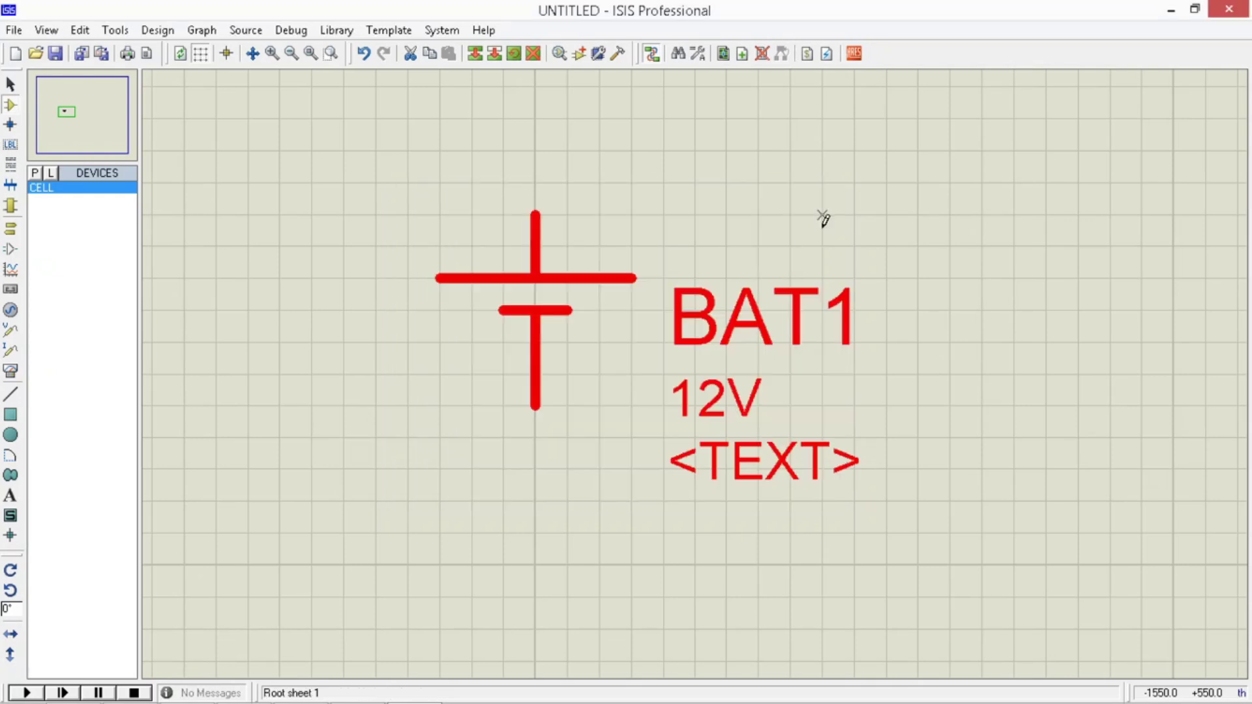
{"action": "left_click", "coordinate": [948, 243]}
Step: Search the device library for "led" within Optoelectronics, pick LED-RED and place it to the right of the battery
{"action": "key", "text": "F7"}
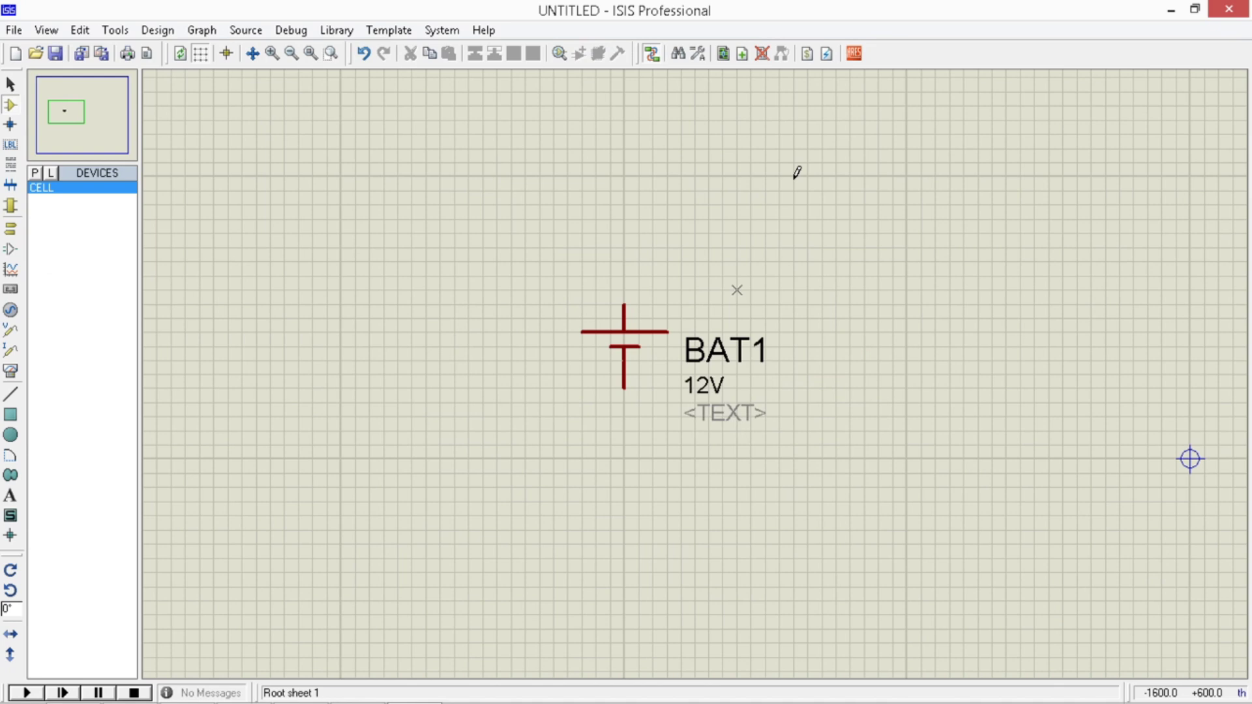
{"action": "left_click", "coordinate": [35, 173]}
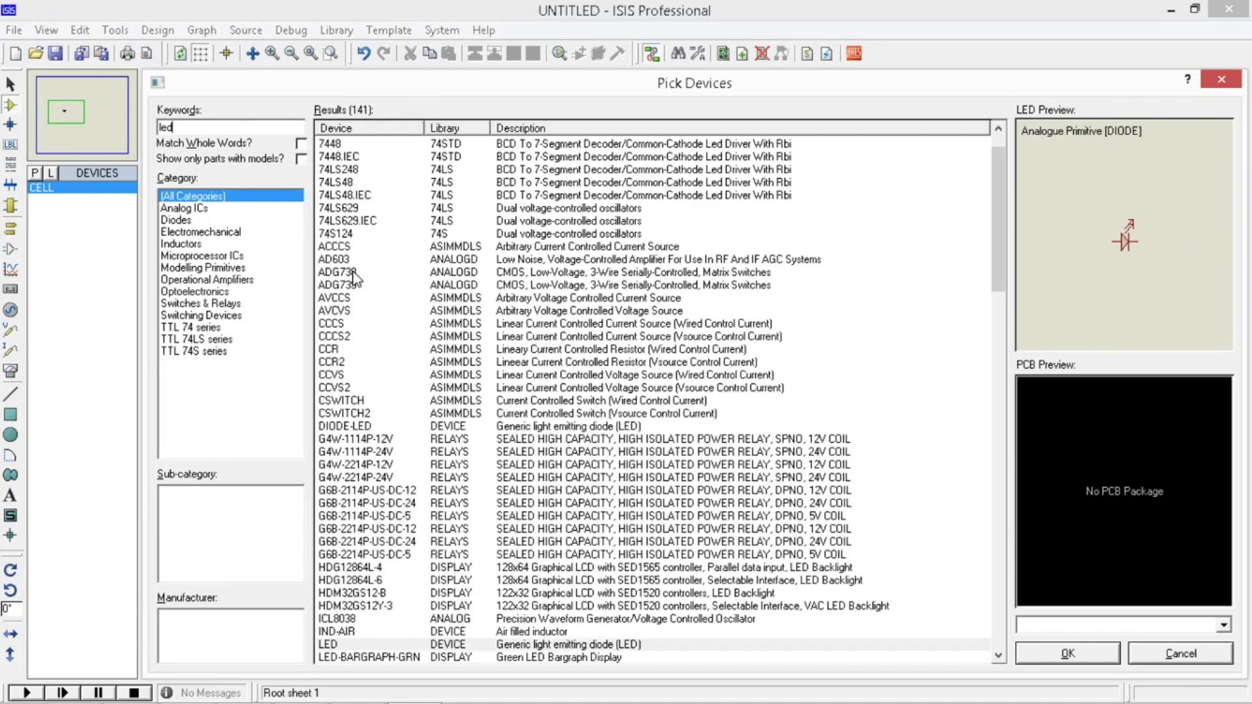
{"action": "left_click", "coordinate": [195, 292]}
{"action": "left_click", "coordinate": [385, 324]}
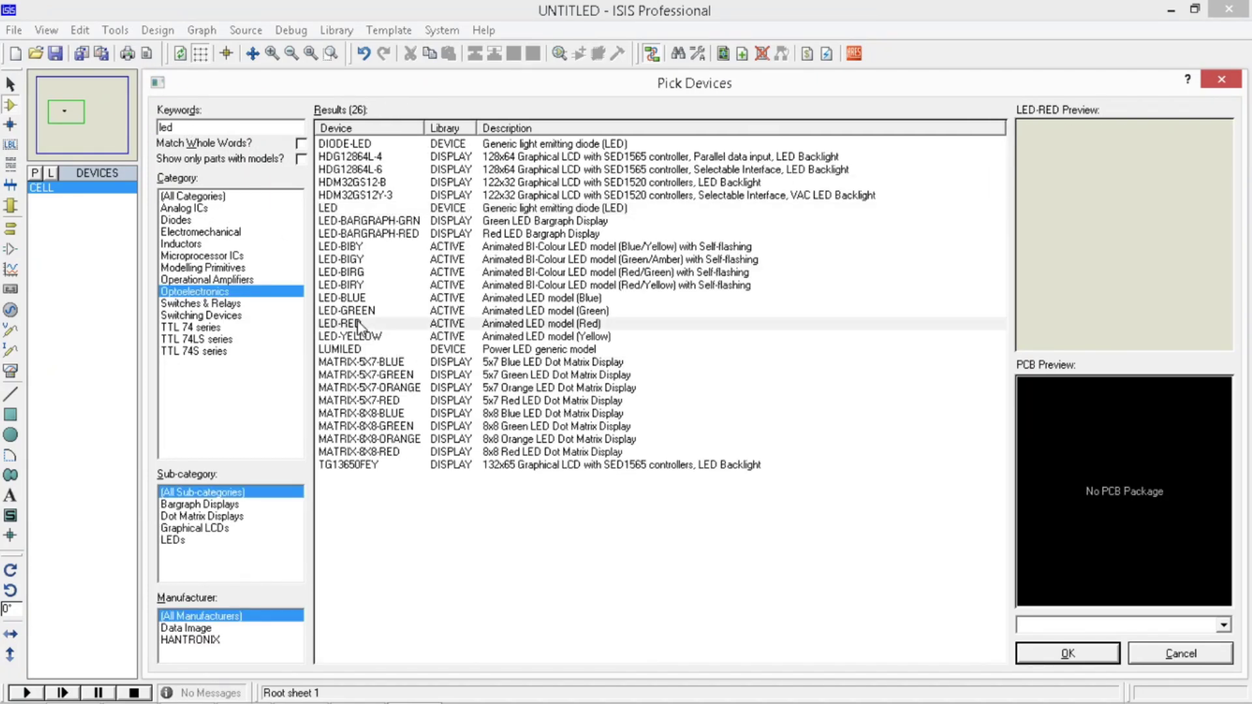
{"action": "left_click", "coordinate": [1059, 660]}
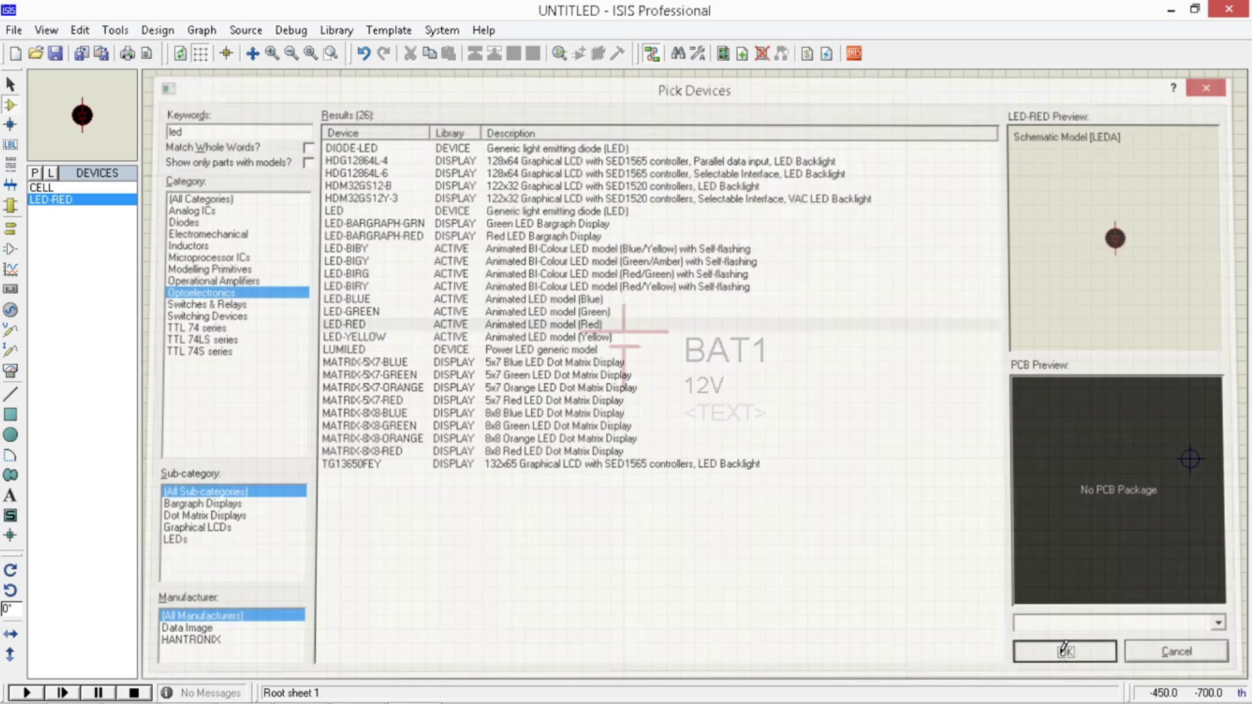
{"action": "left_click", "coordinate": [978, 347]}
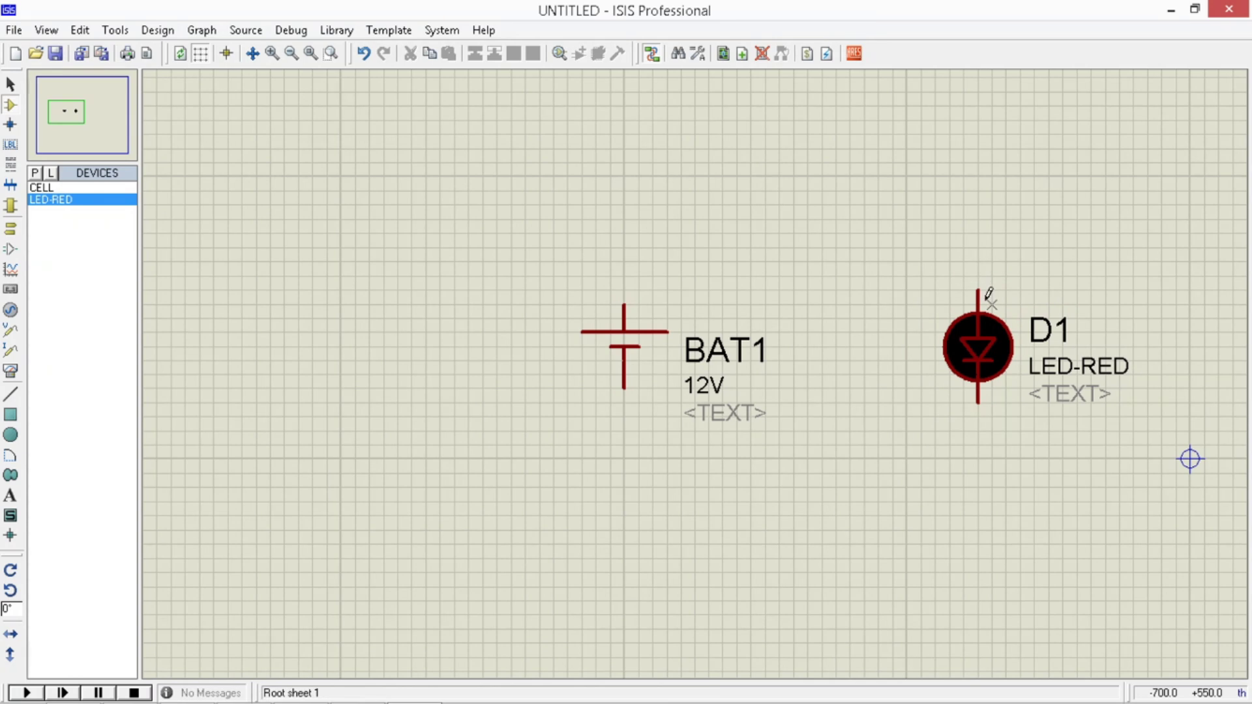
Step: Set the red LED's forward voltage to 2 and its full drive current to 20mA
{"action": "right_click", "coordinate": [978, 350]}
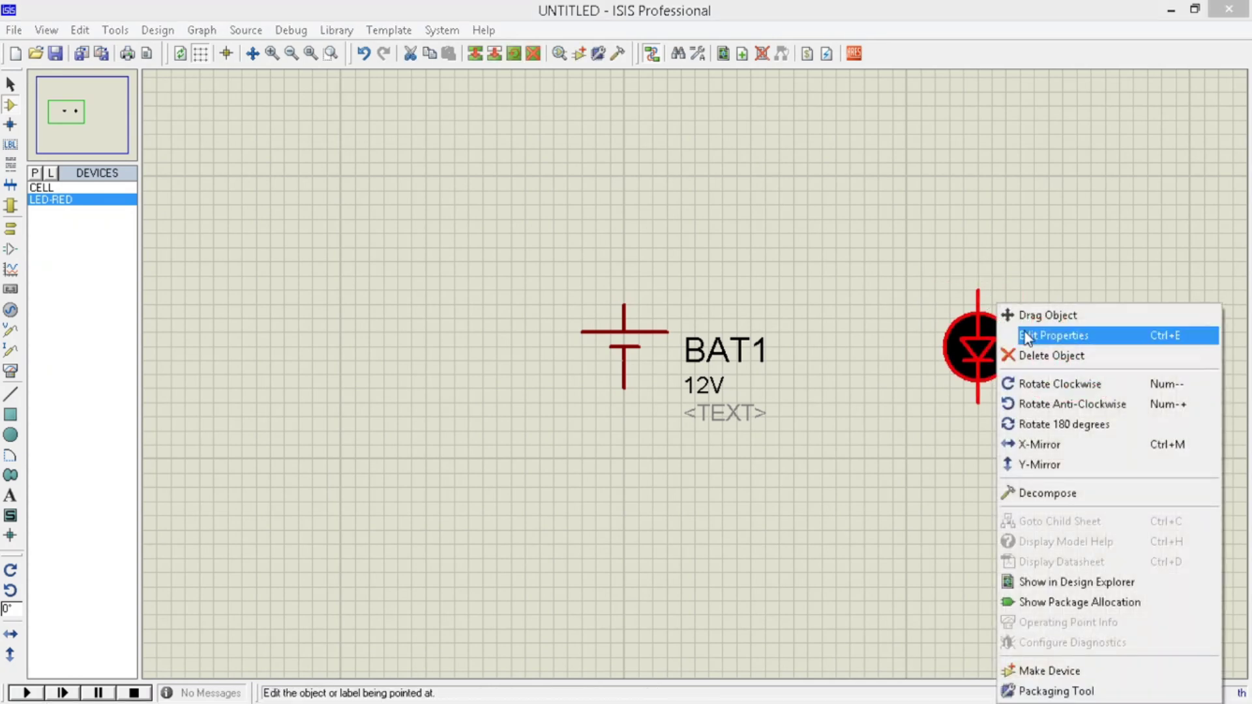
{"action": "left_click", "coordinate": [1038, 257]}
{"action": "double_click", "coordinate": [558, 270]}
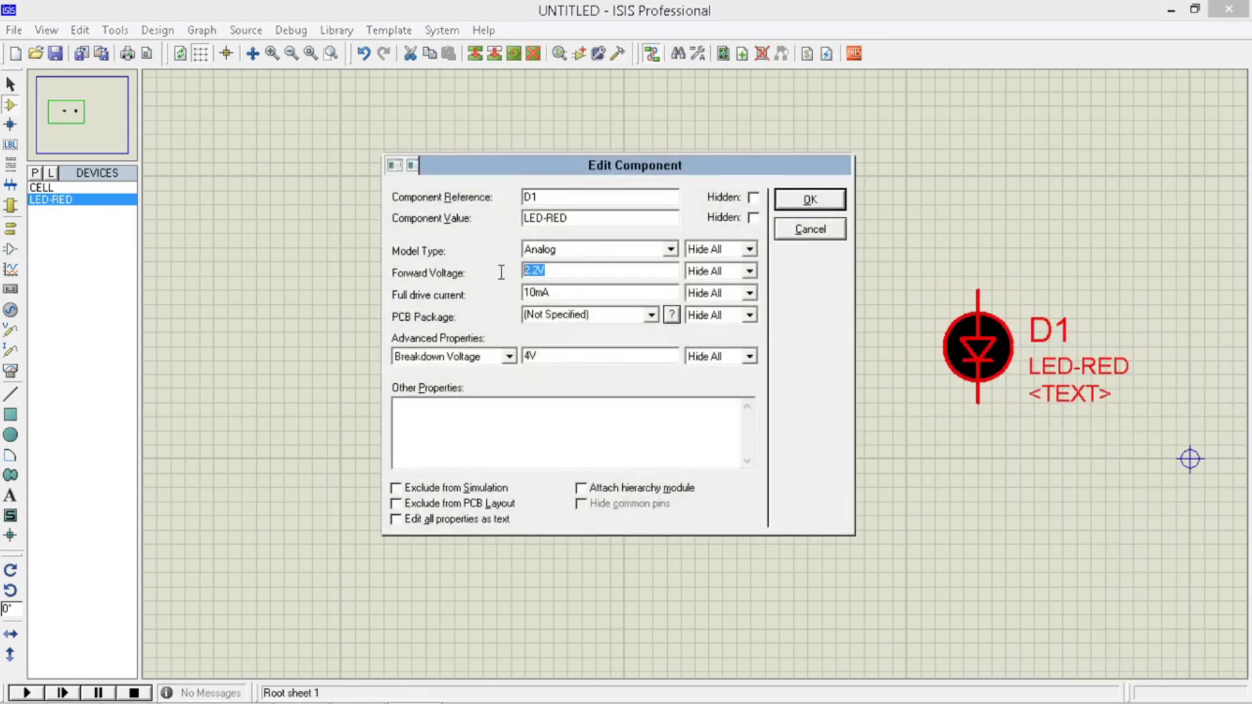
{"action": "type", "text": "2"}
{"action": "key", "text": "Tab"}
{"action": "type", "text": "20mA"}
{"action": "left_click", "coordinate": [809, 200]}
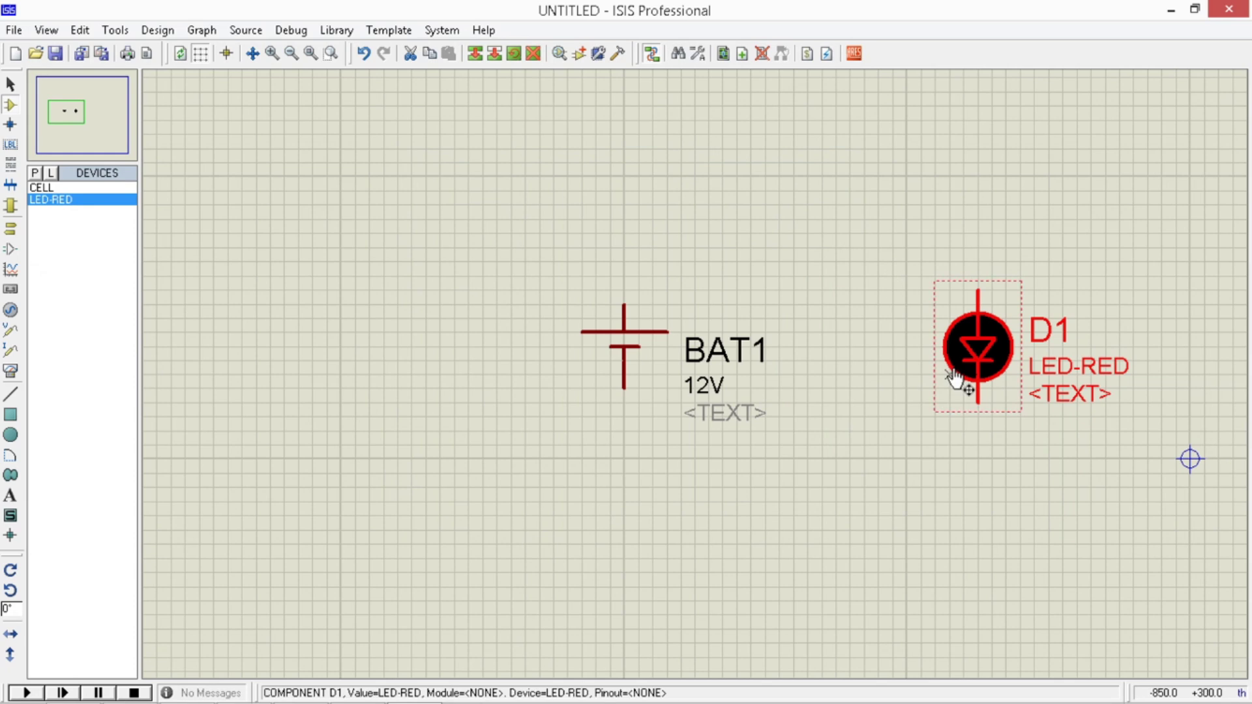
Step: Find the MINRES510R resistor in the device library and place it above and between the battery and the LED
{"action": "left_click", "coordinate": [34, 172]}
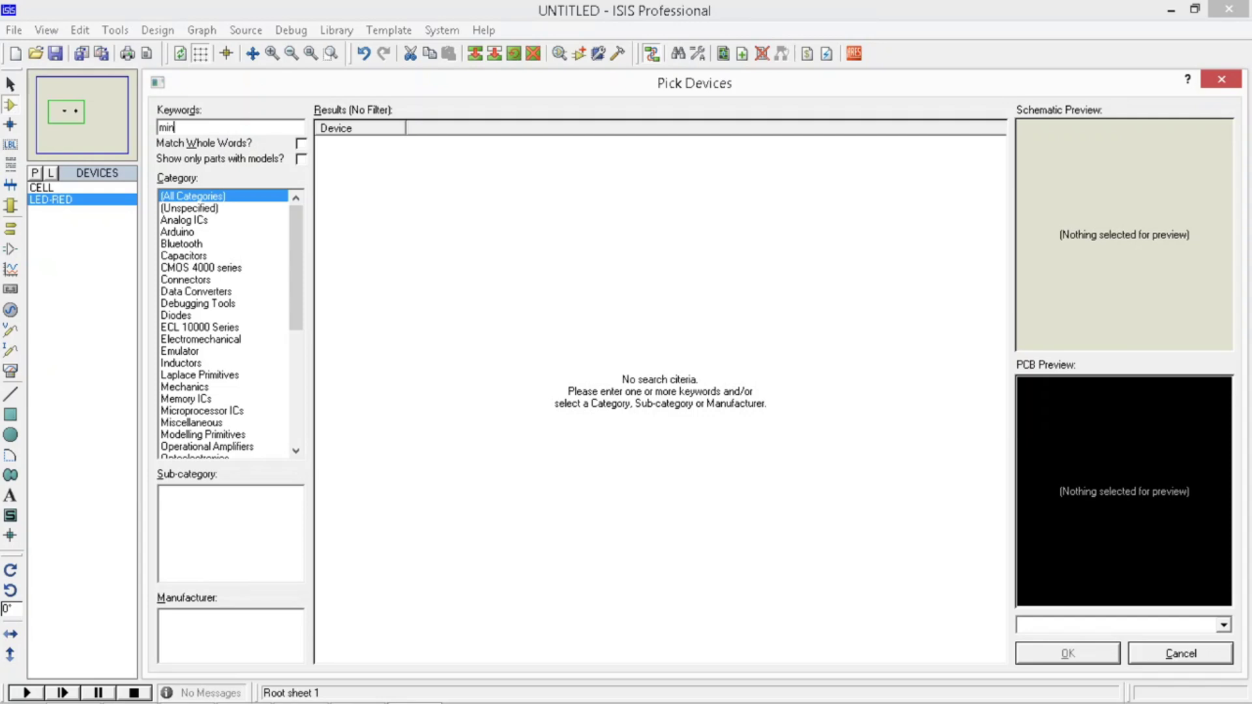
{"action": "type", "text": "minres"}
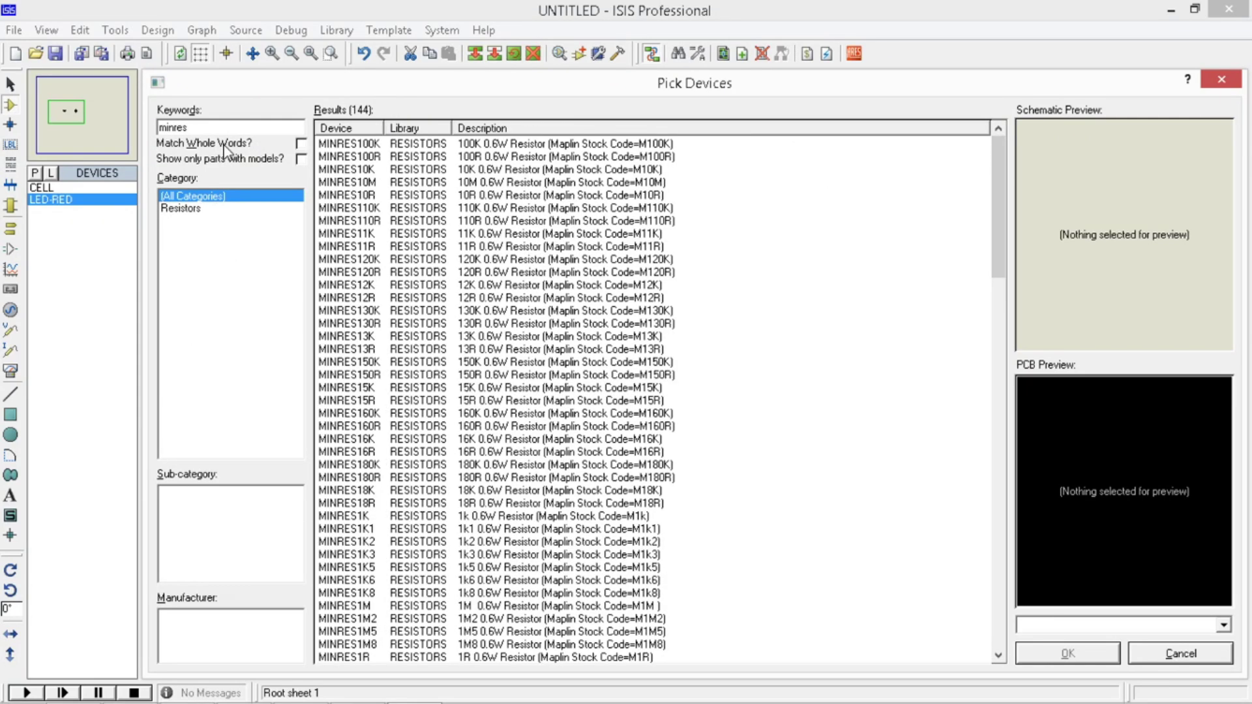
{"action": "type", "text": "500"}
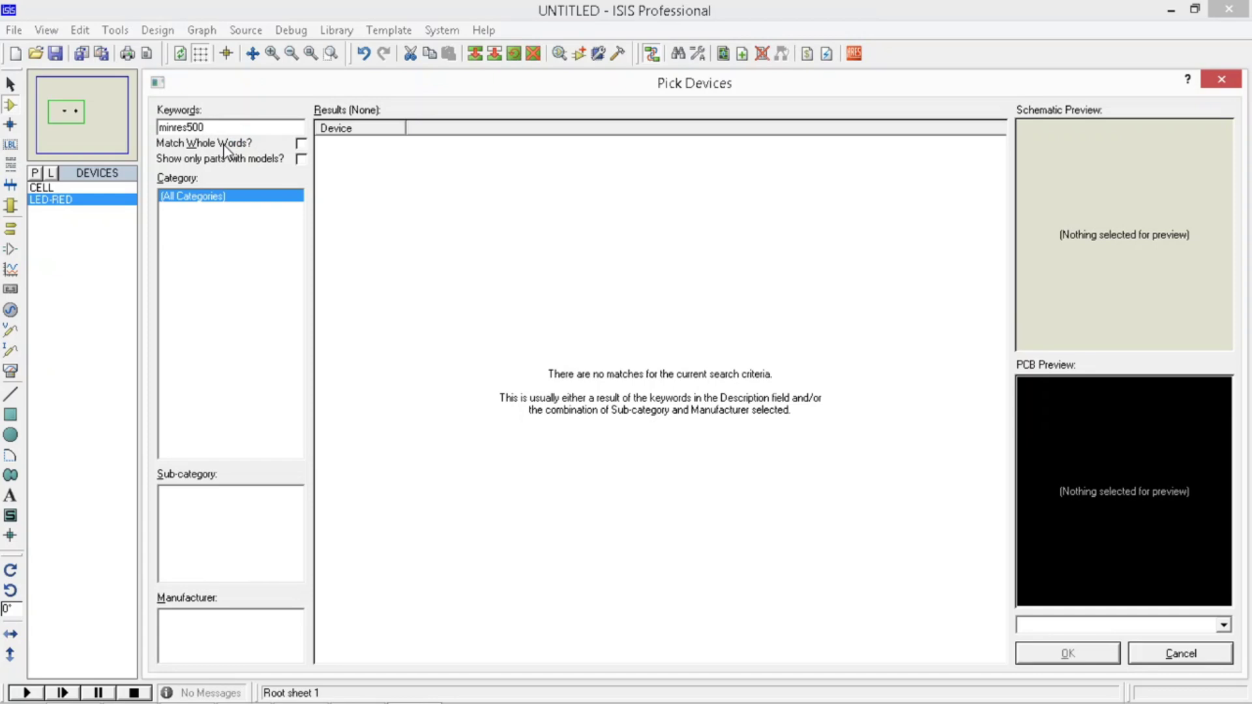
{"action": "key", "text": "BackSpace"}
{"action": "key", "text": "BackSpace"}
{"action": "type", "text": "10"}
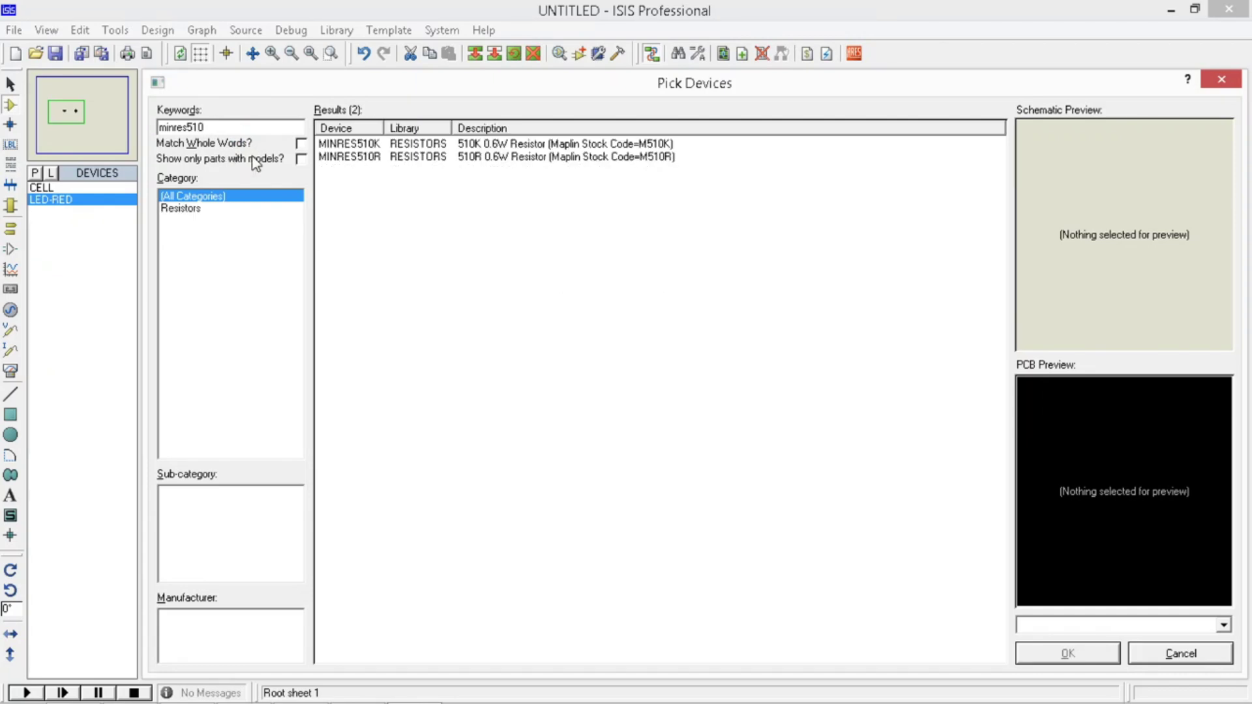
{"action": "mouse_move", "coordinate": [372, 161]}
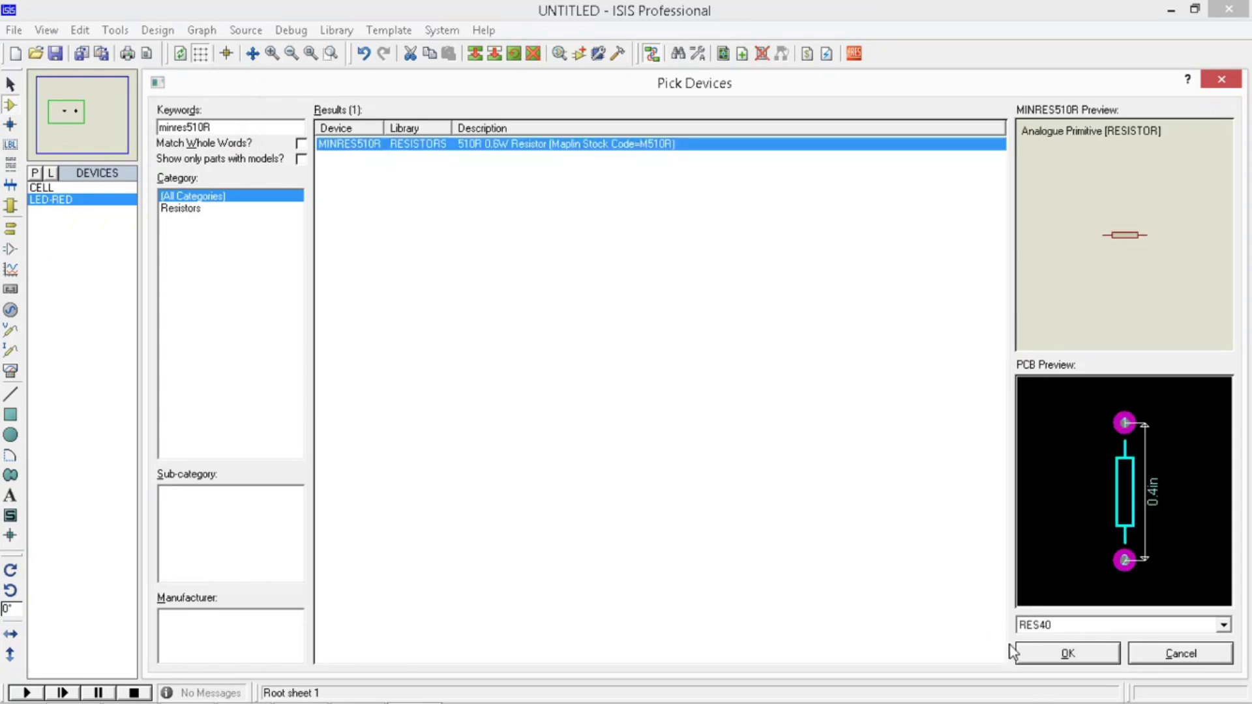
{"action": "left_click", "coordinate": [1067, 653]}
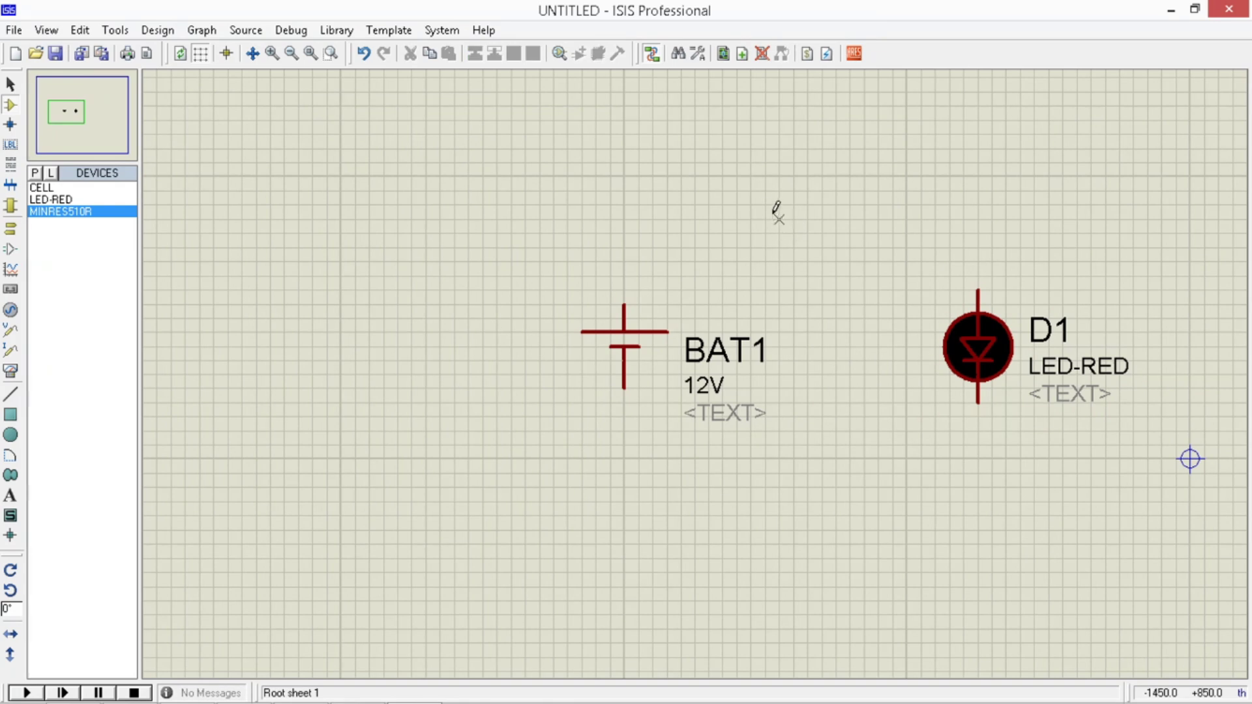
{"action": "left_click", "coordinate": [774, 212]}
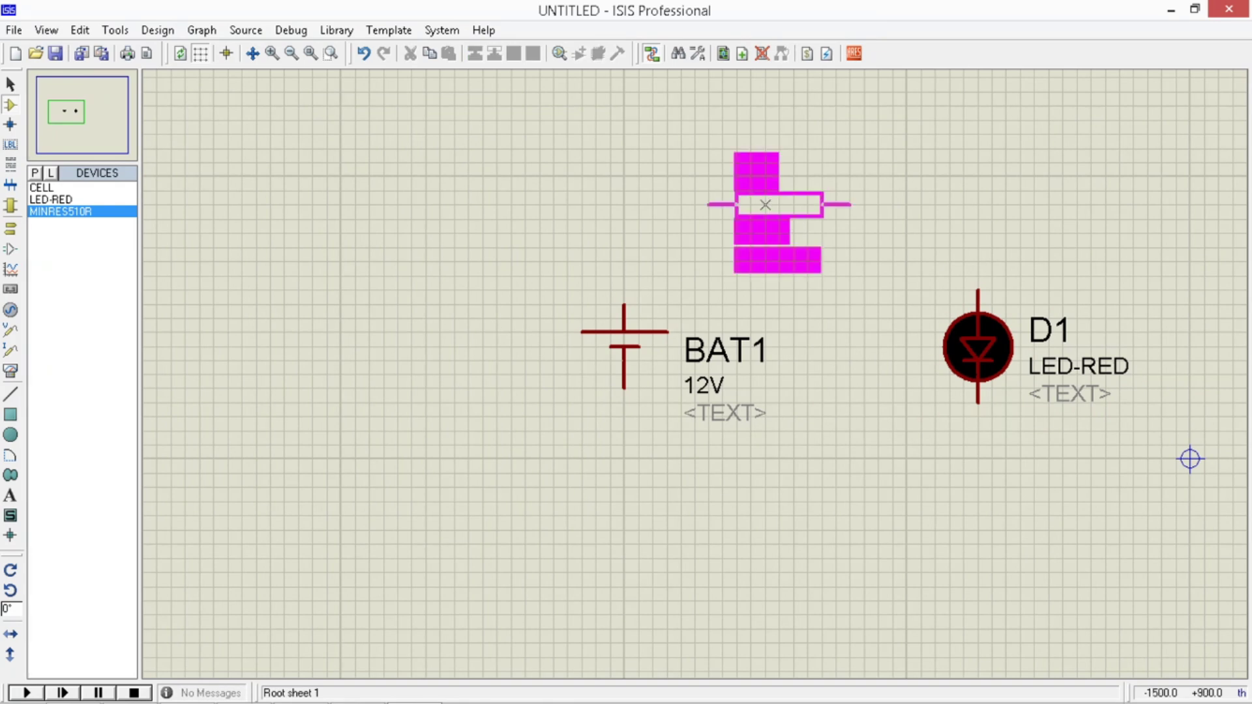
{"action": "left_click", "coordinate": [778, 219]}
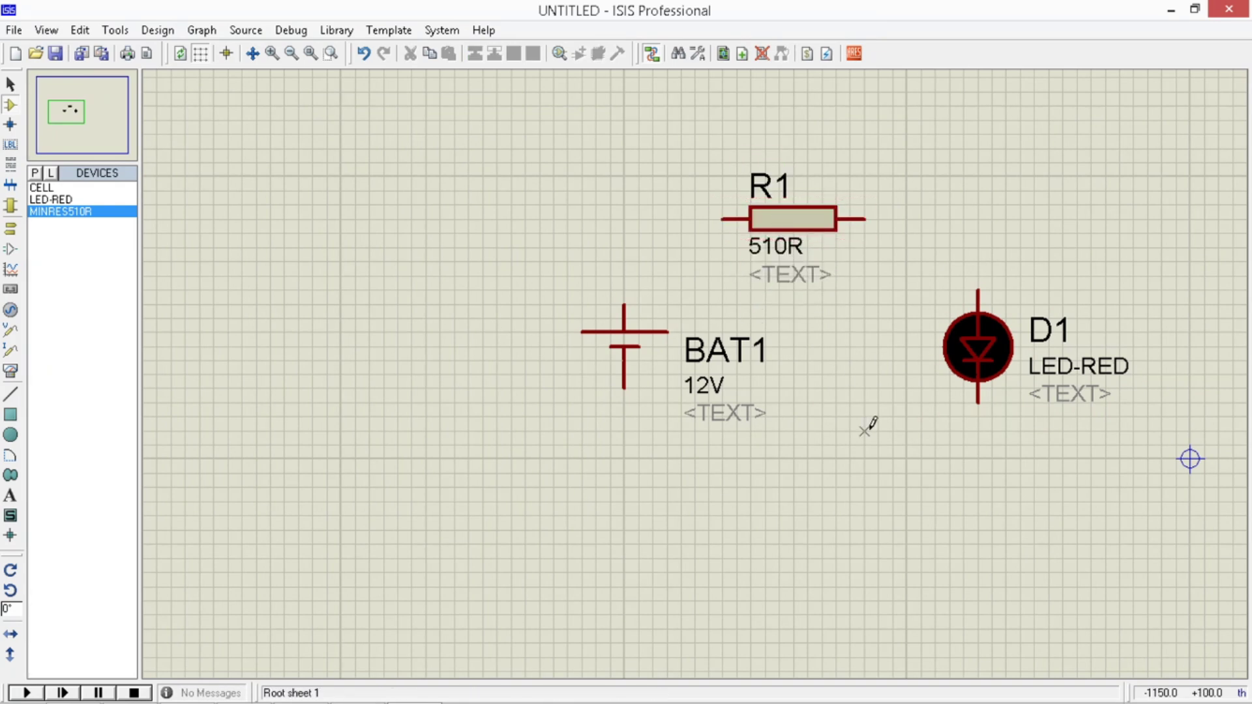
Step: Wire the battery's upper terminal to the resistor's left end, and the resistor's right end to the LED's upper pin
{"action": "left_click", "coordinate": [623, 300]}
{"action": "key", "text": "Escape"}
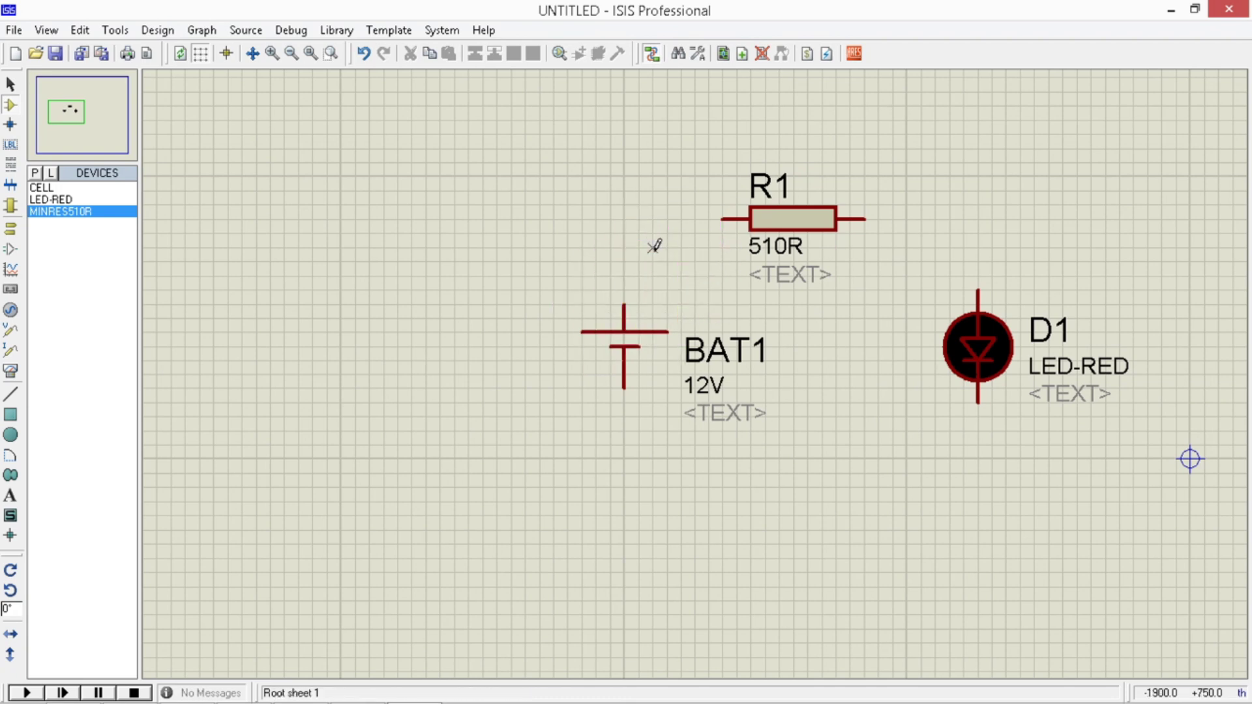
{"action": "left_click", "coordinate": [624, 304]}
{"action": "left_click", "coordinate": [722, 218]}
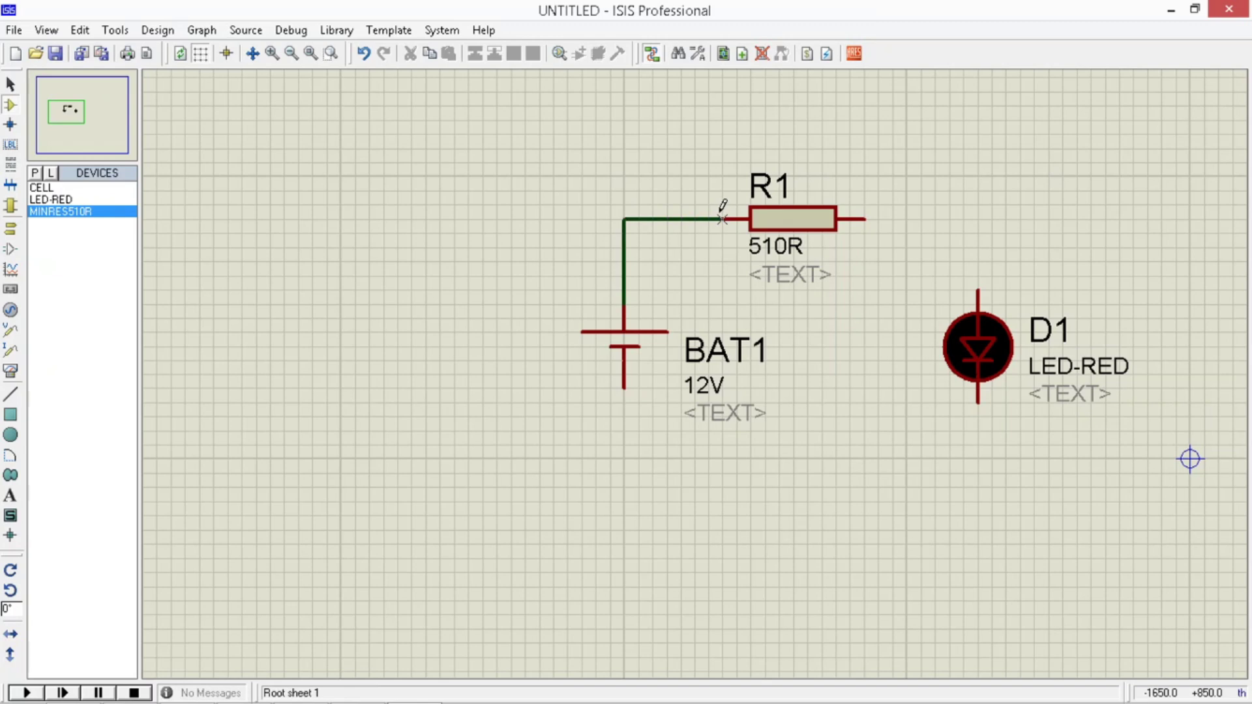
{"action": "left_click", "coordinate": [865, 219]}
{"action": "left_click", "coordinate": [977, 294]}
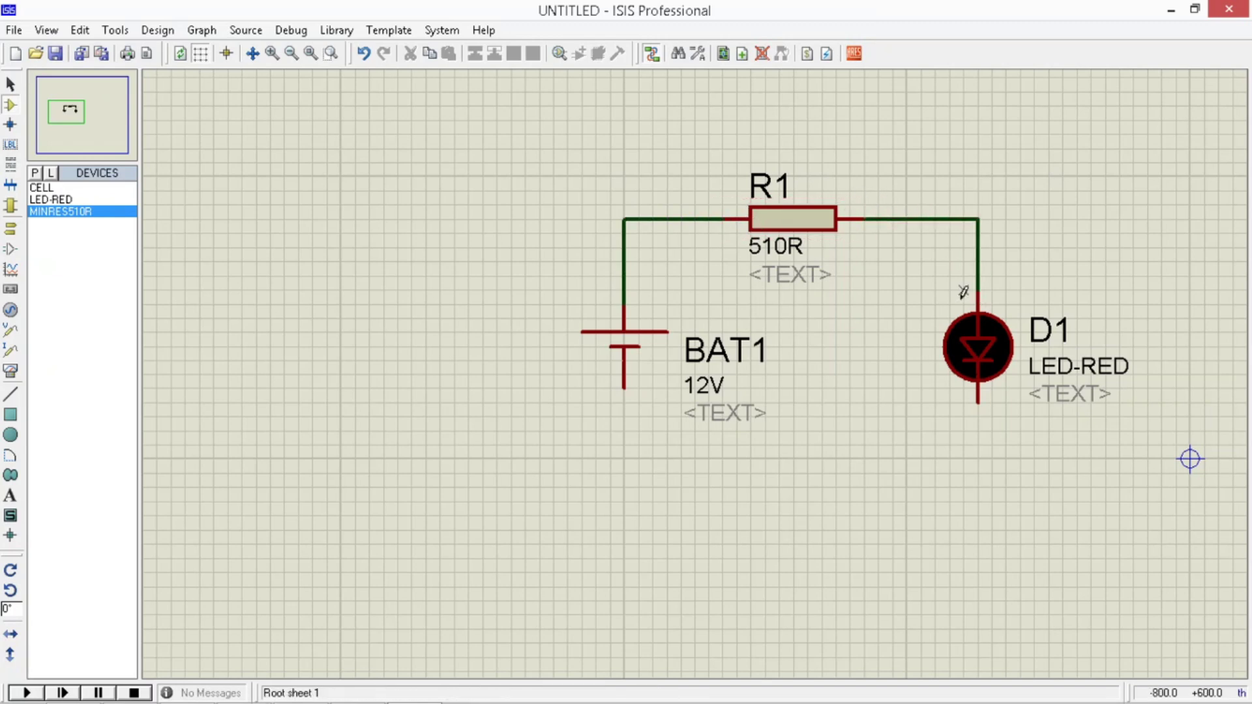
Step: Close the circuit by wiring the battery's lower terminal to the LED's lower pin along a path below both components
{"action": "left_click", "coordinate": [624, 388]}
{"action": "left_click", "coordinate": [864, 485]}
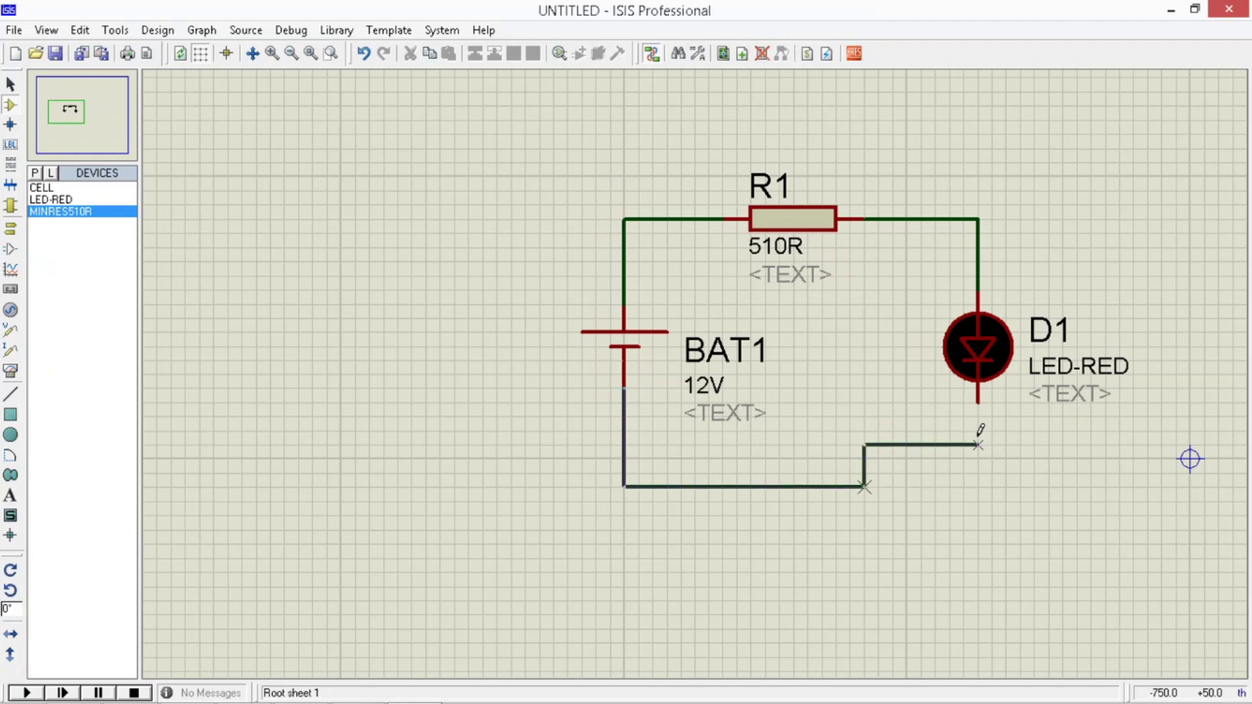
{"action": "left_click", "coordinate": [978, 402]}
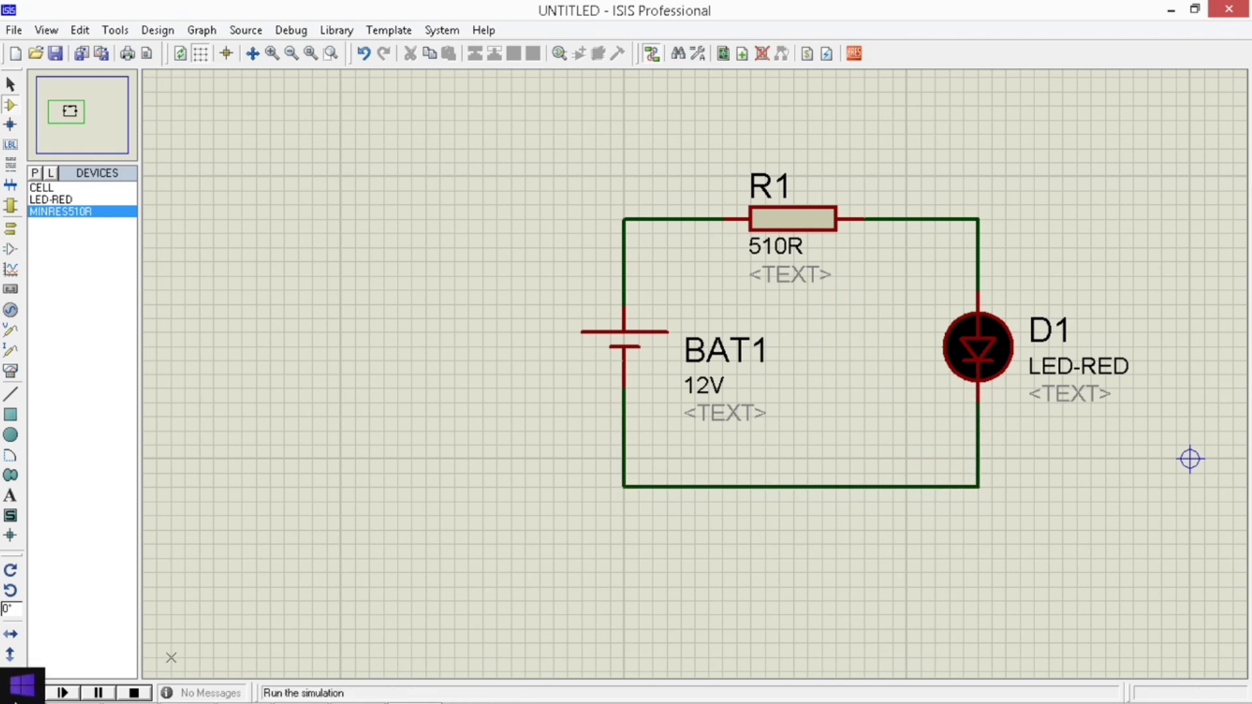
Step: Run the circuit simulation to check the LED, then stop it
{"action": "left_click", "coordinate": [29, 693]}
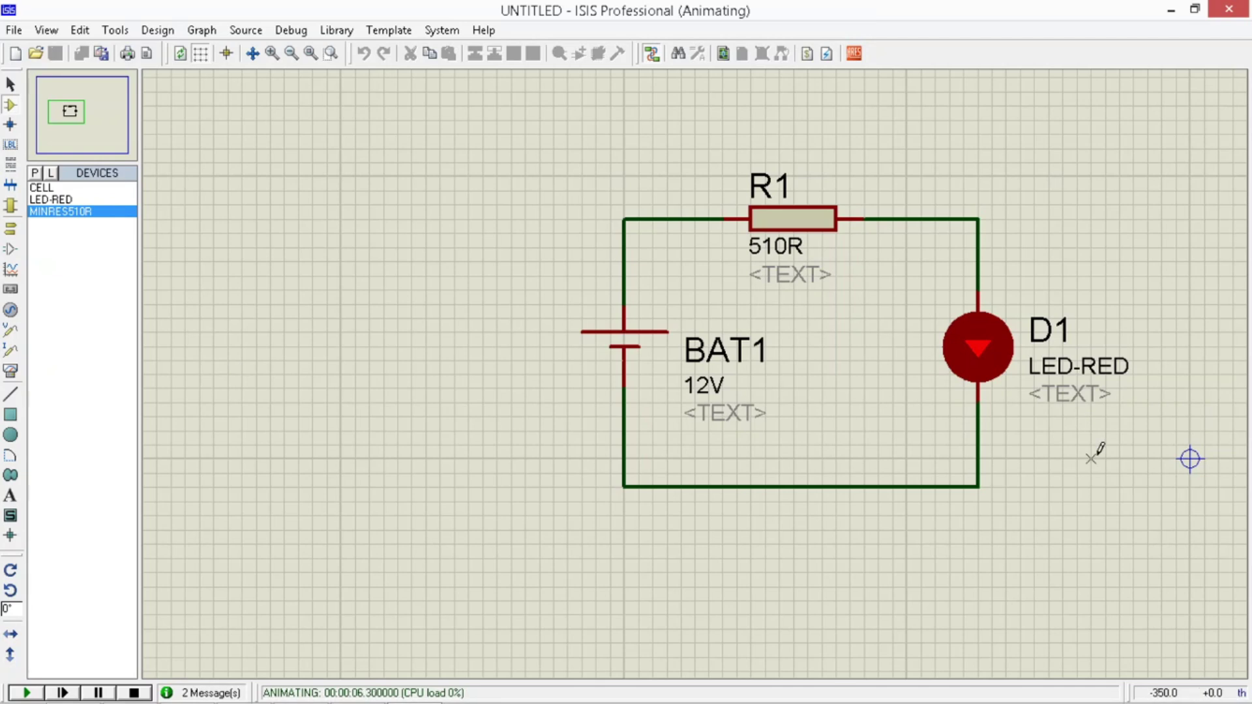
{"action": "left_click", "coordinate": [133, 693]}
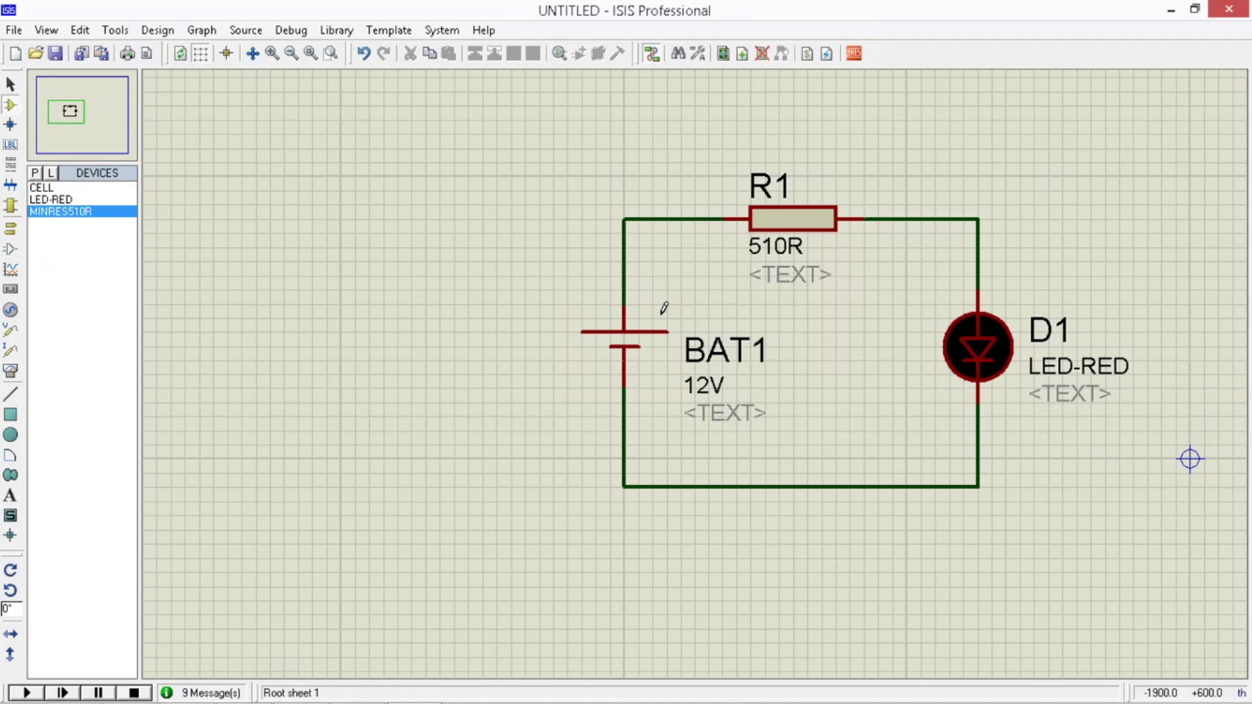
Step: Delete the wire joining the battery and LED along the lower side, and place a DC ammeter in the gap
{"action": "right_click", "coordinate": [792, 485]}
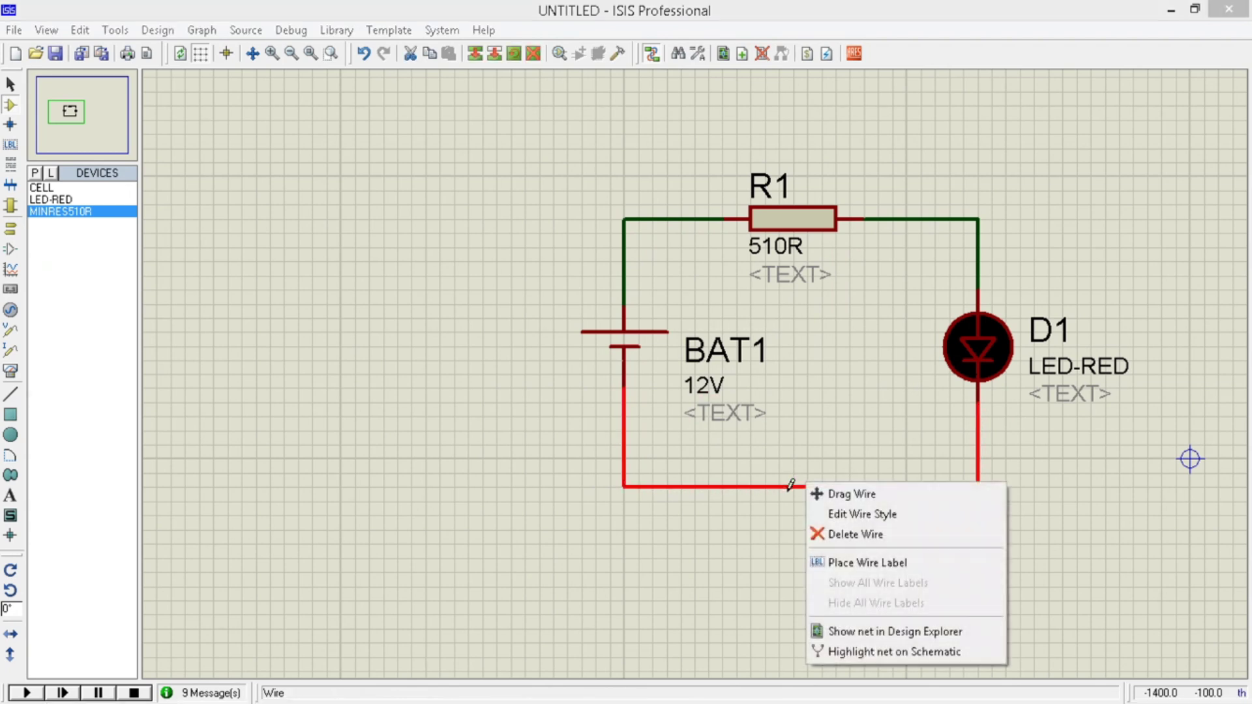
{"action": "left_click", "coordinate": [849, 535]}
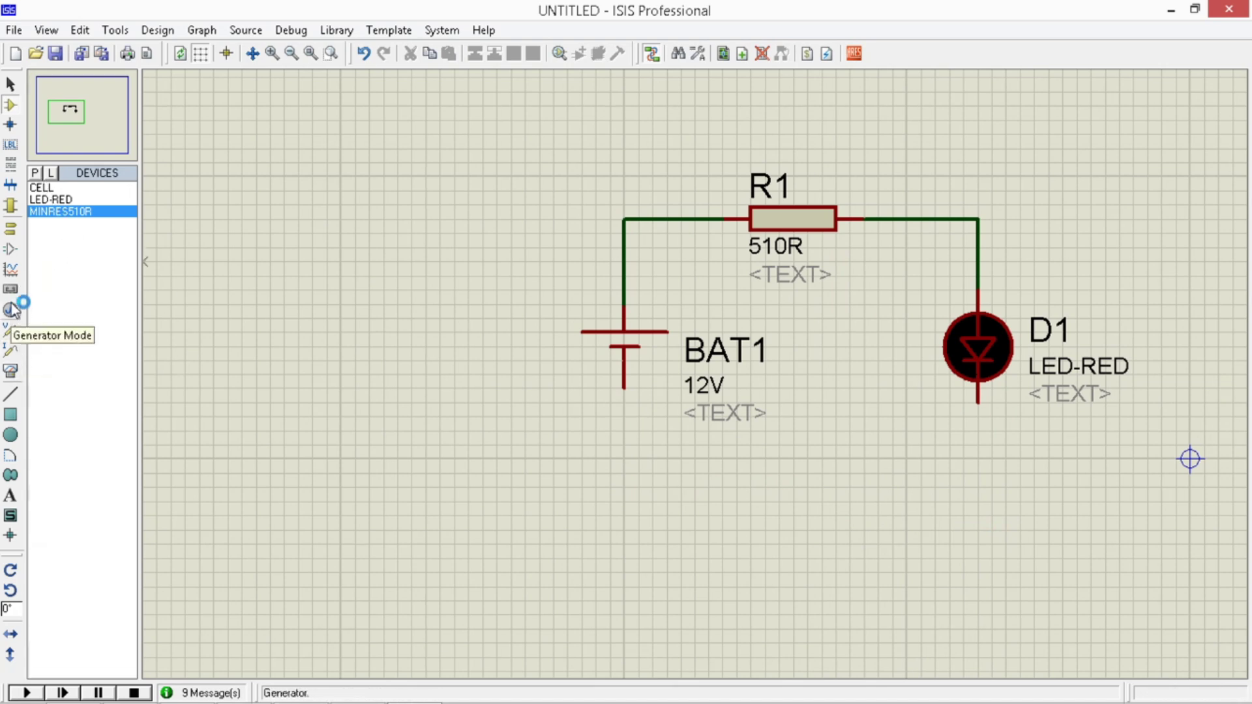
{"action": "left_click", "coordinate": [11, 370]}
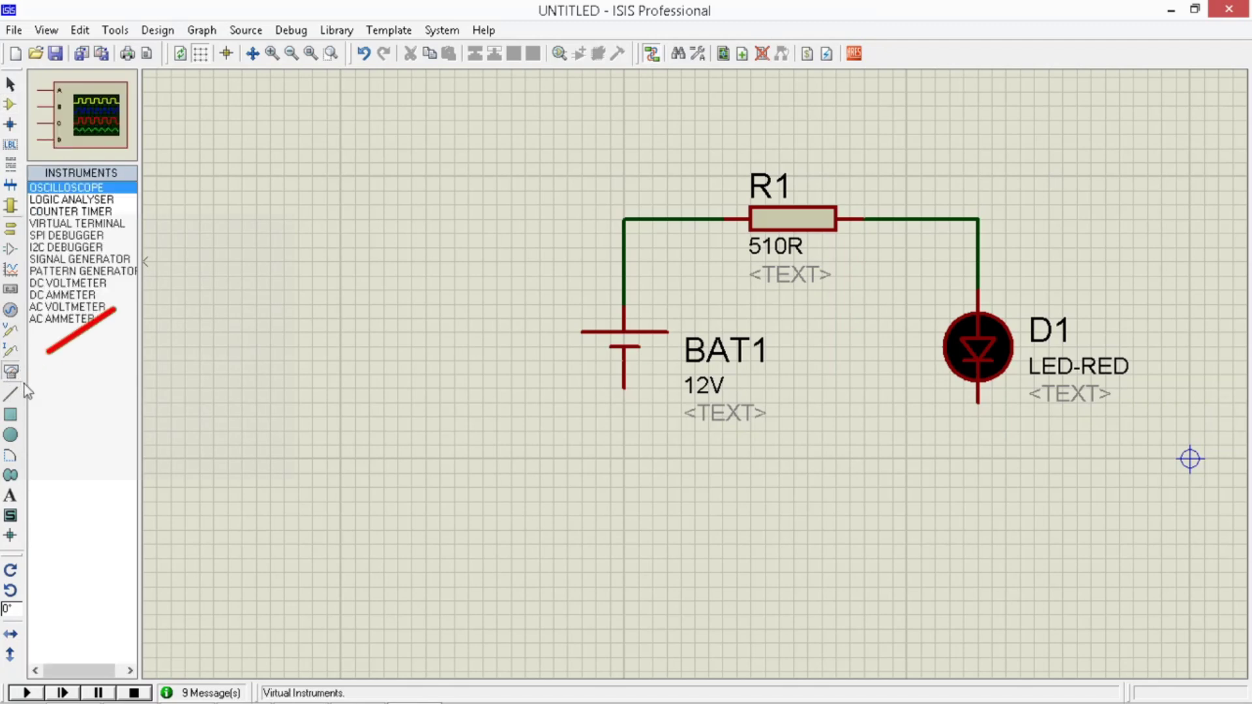
{"action": "left_click", "coordinate": [62, 296]}
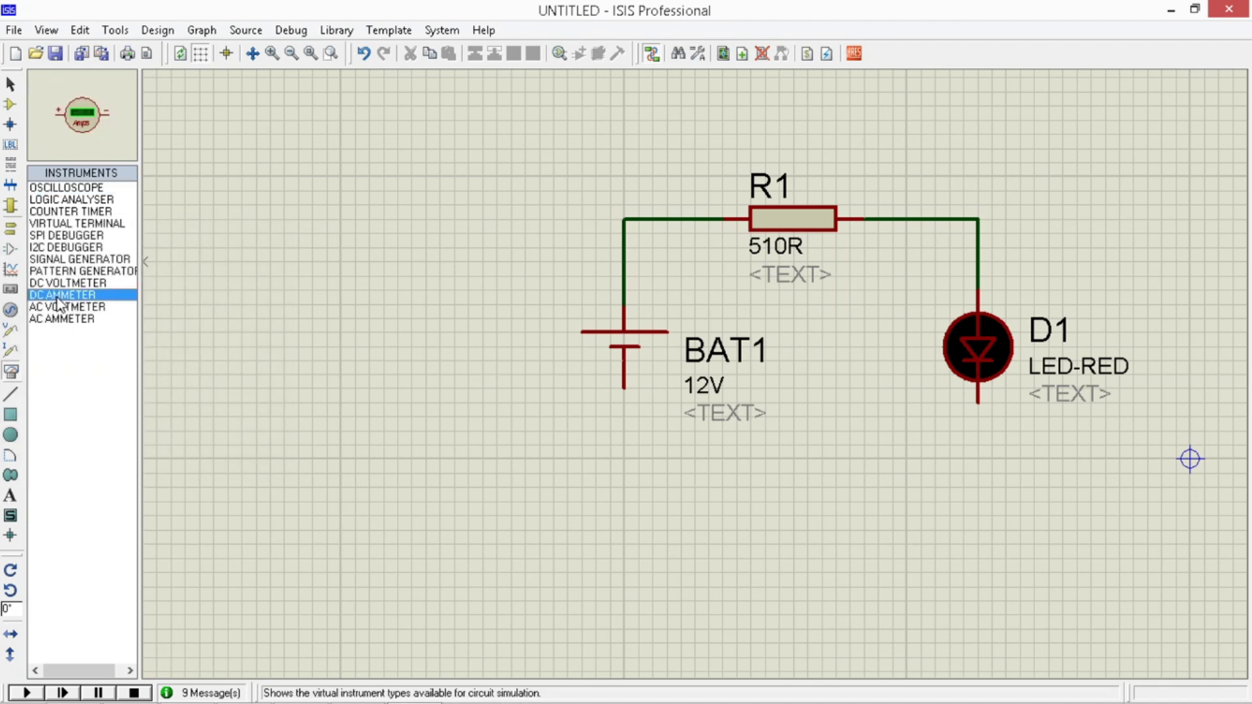
{"action": "left_click", "coordinate": [837, 445]}
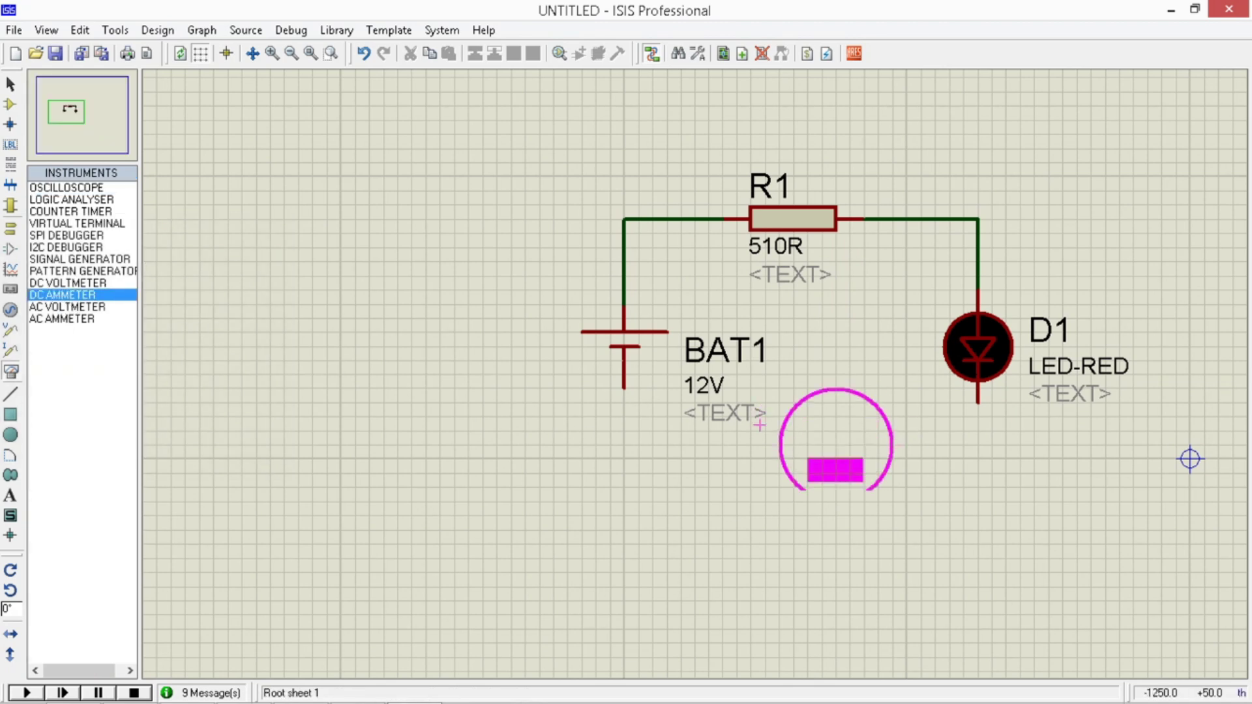
{"action": "left_click", "coordinate": [821, 472]}
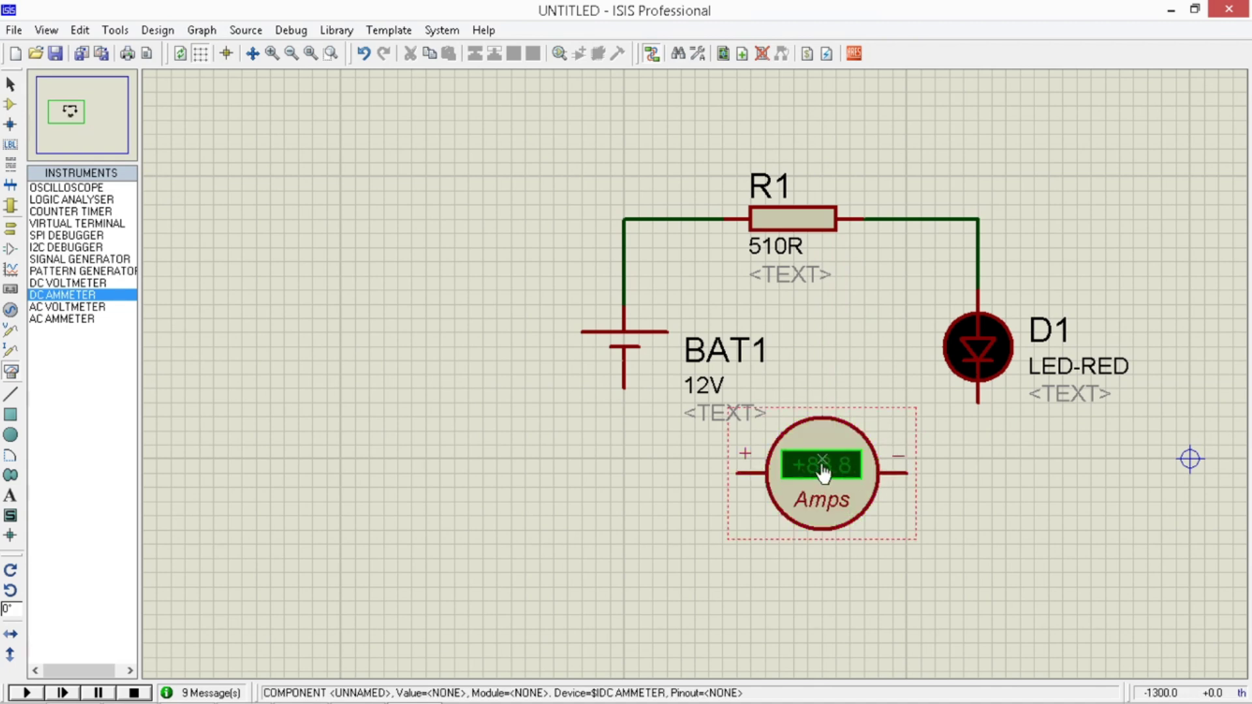
Step: Mirror the ammeter horizontally with X-Mirror so its positive terminal faces the LED side
{"action": "right_click", "coordinate": [823, 473]}
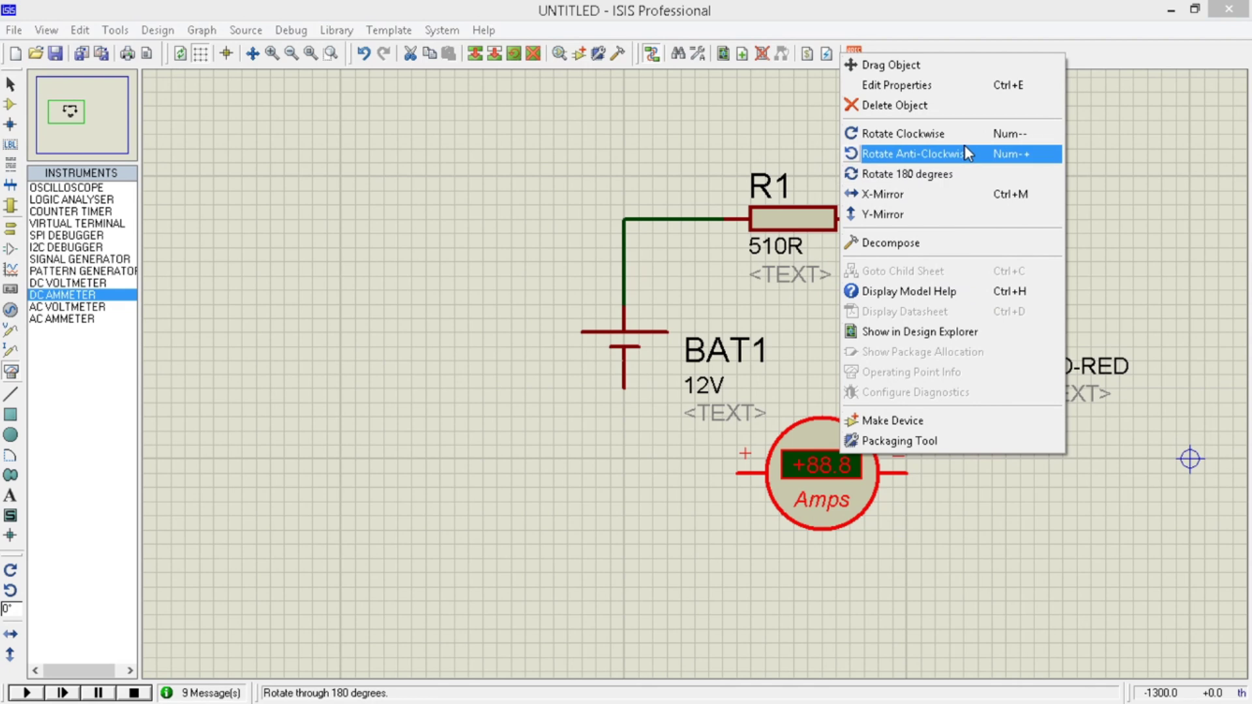
{"action": "left_click", "coordinate": [938, 194]}
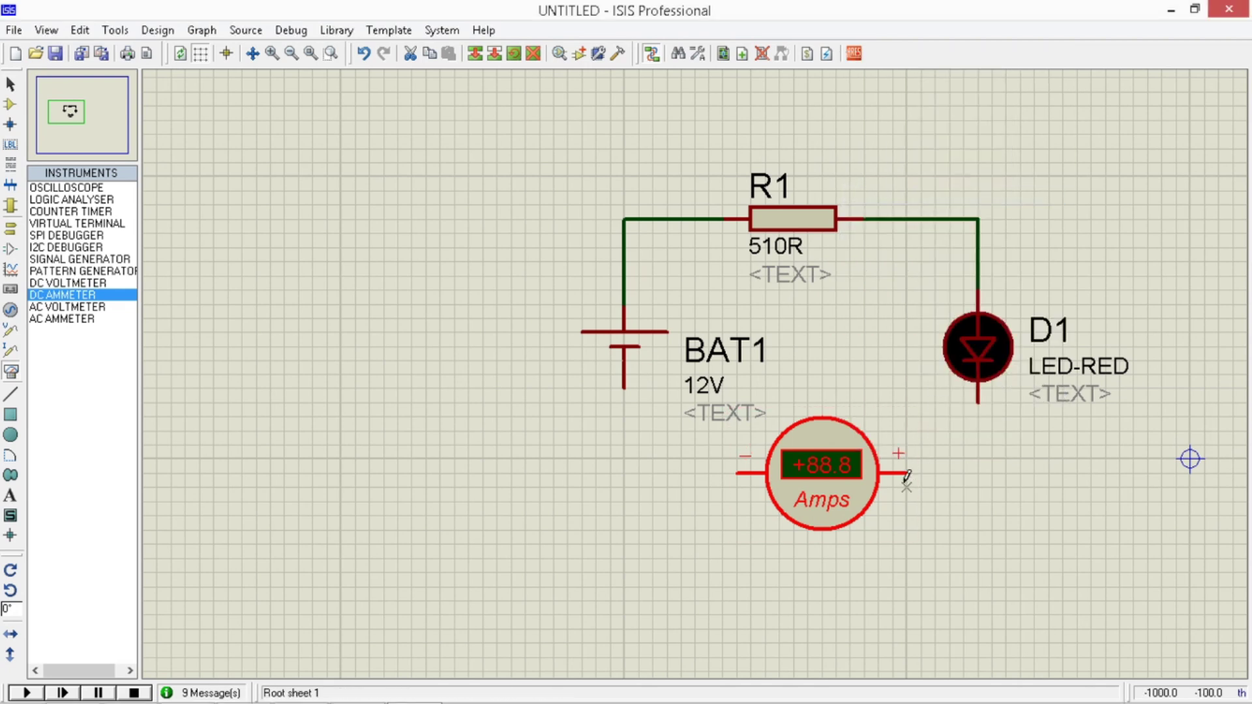
{"action": "left_click", "coordinate": [962, 489]}
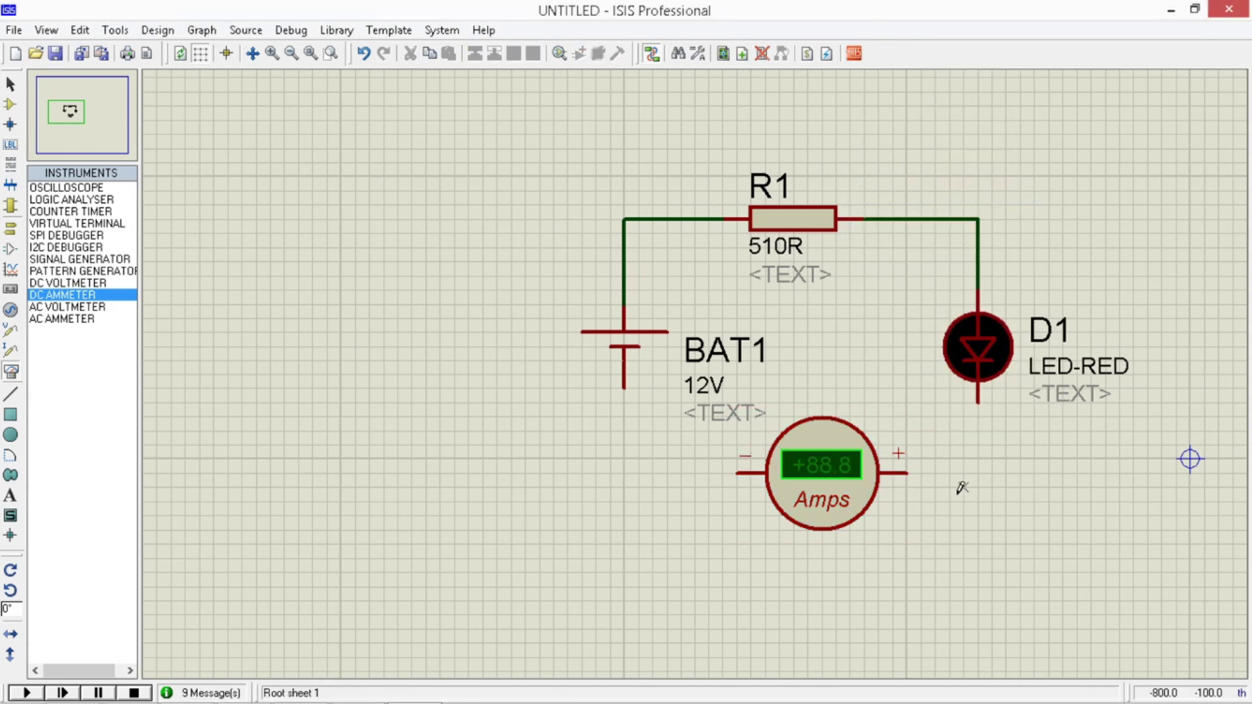
Step: Wire the LED's lower pin to the ammeter's positive terminal, and its negative terminal to the battery's lower terminal
{"action": "left_click", "coordinate": [978, 399]}
{"action": "left_click", "coordinate": [907, 472]}
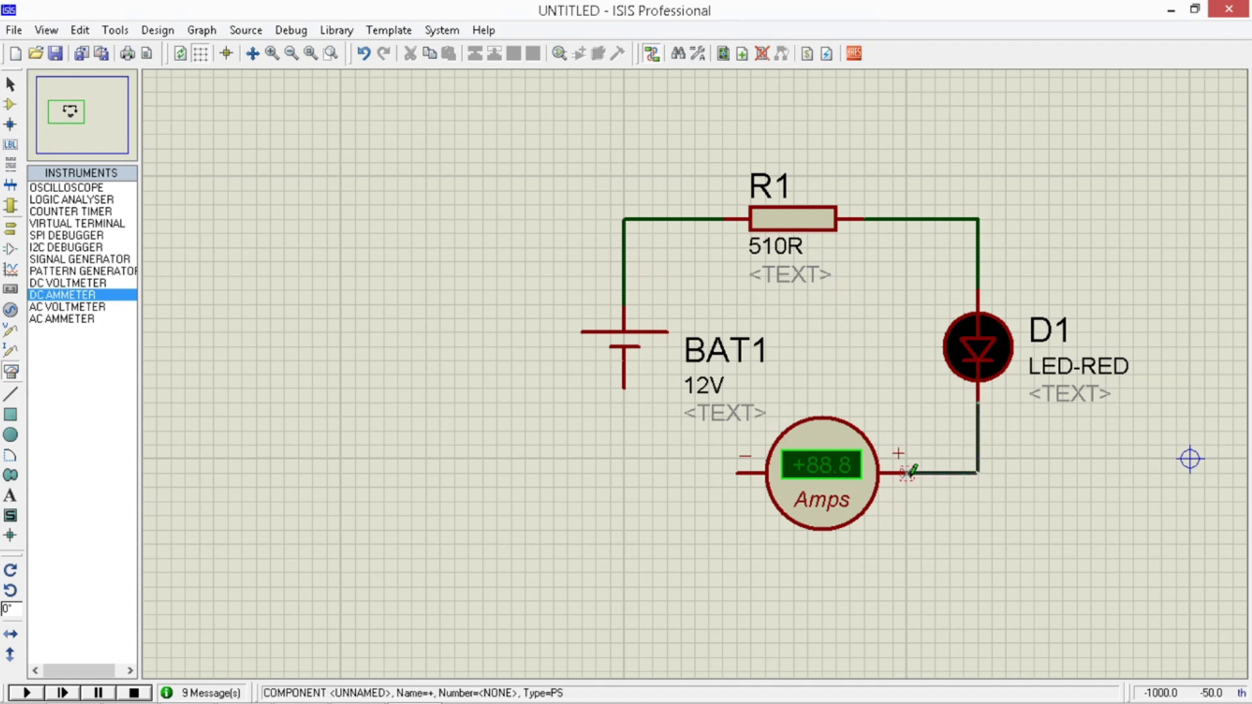
{"action": "left_click", "coordinate": [735, 469]}
{"action": "left_click", "coordinate": [624, 391]}
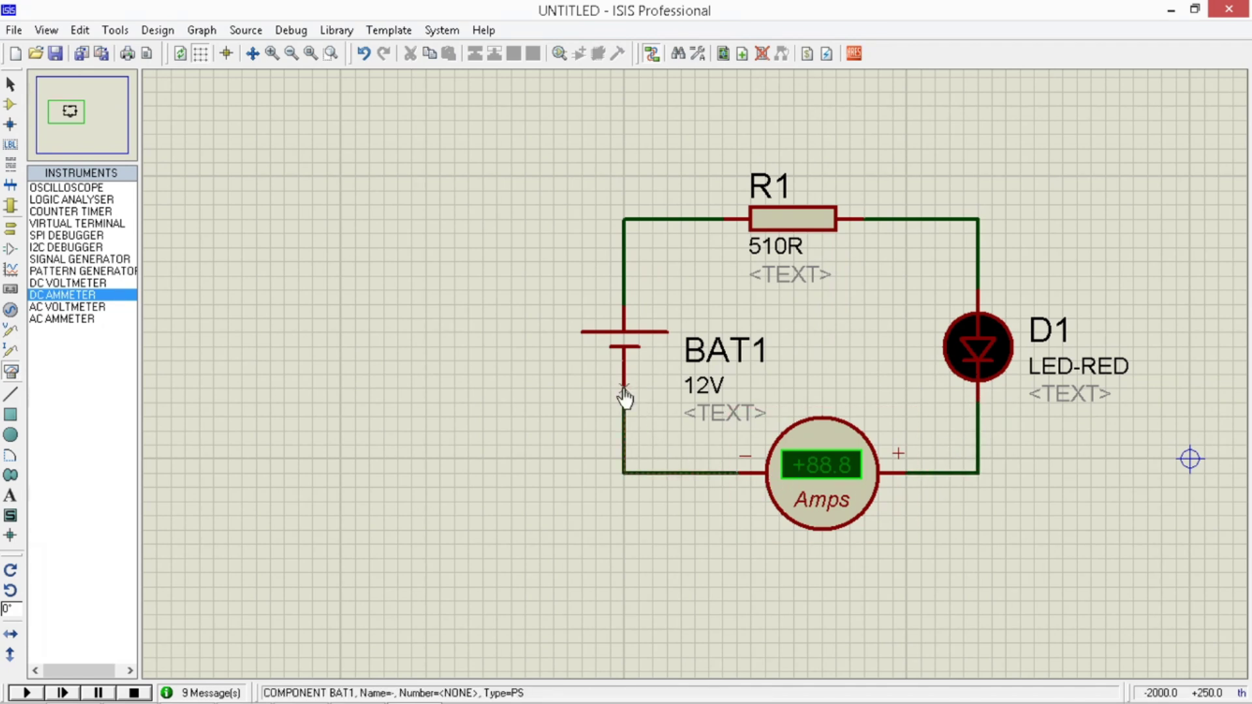
Step: Set the DC ammeter's display range to Milliamps
{"action": "right_click", "coordinate": [842, 474]}
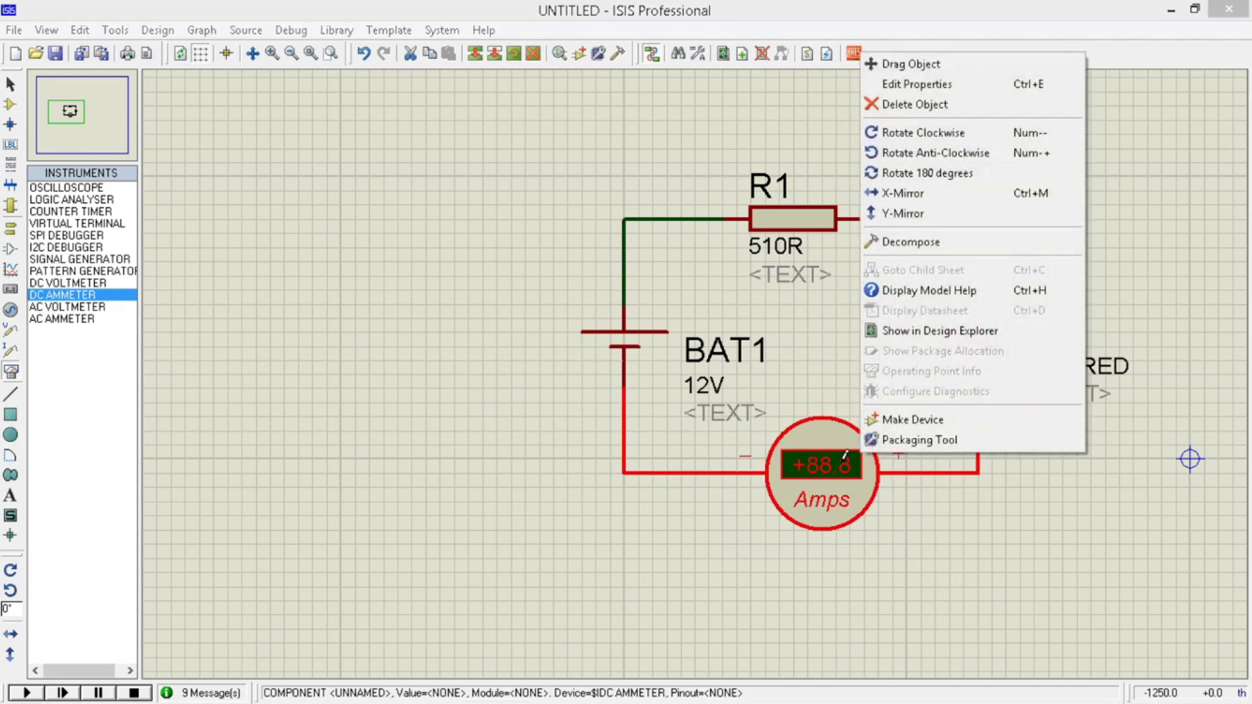
{"action": "left_click", "coordinate": [945, 84]}
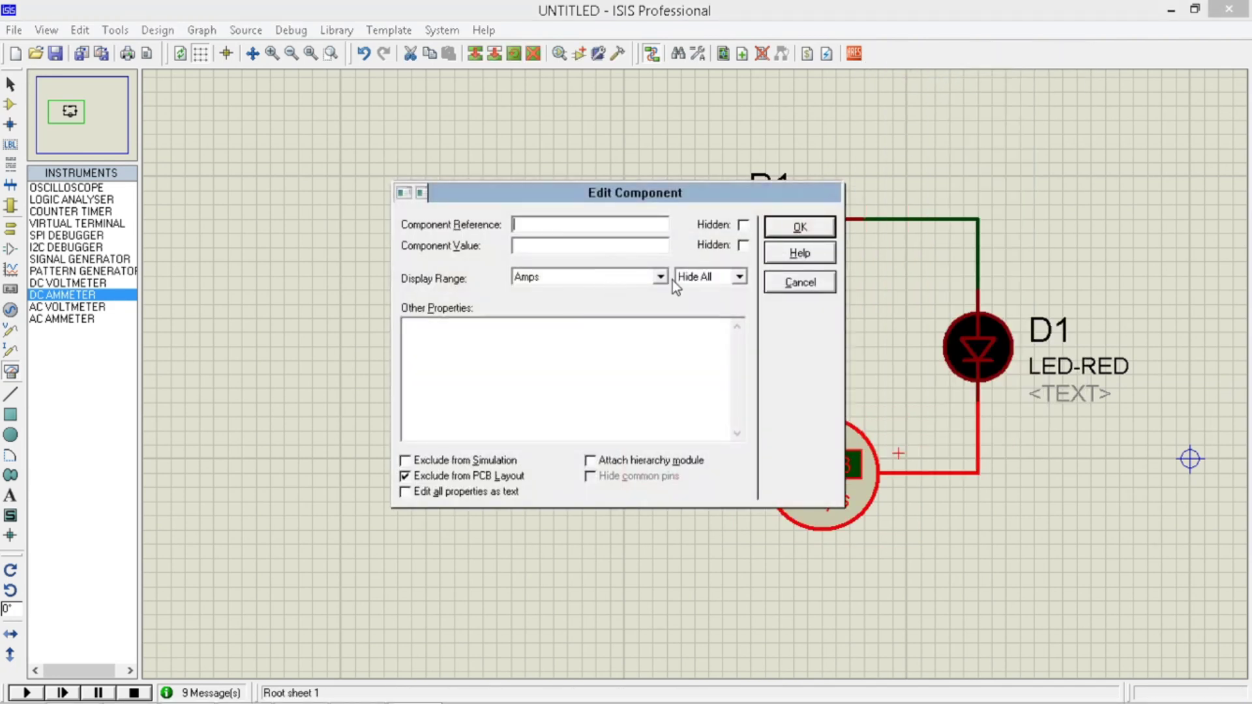
{"action": "left_click", "coordinate": [665, 278]}
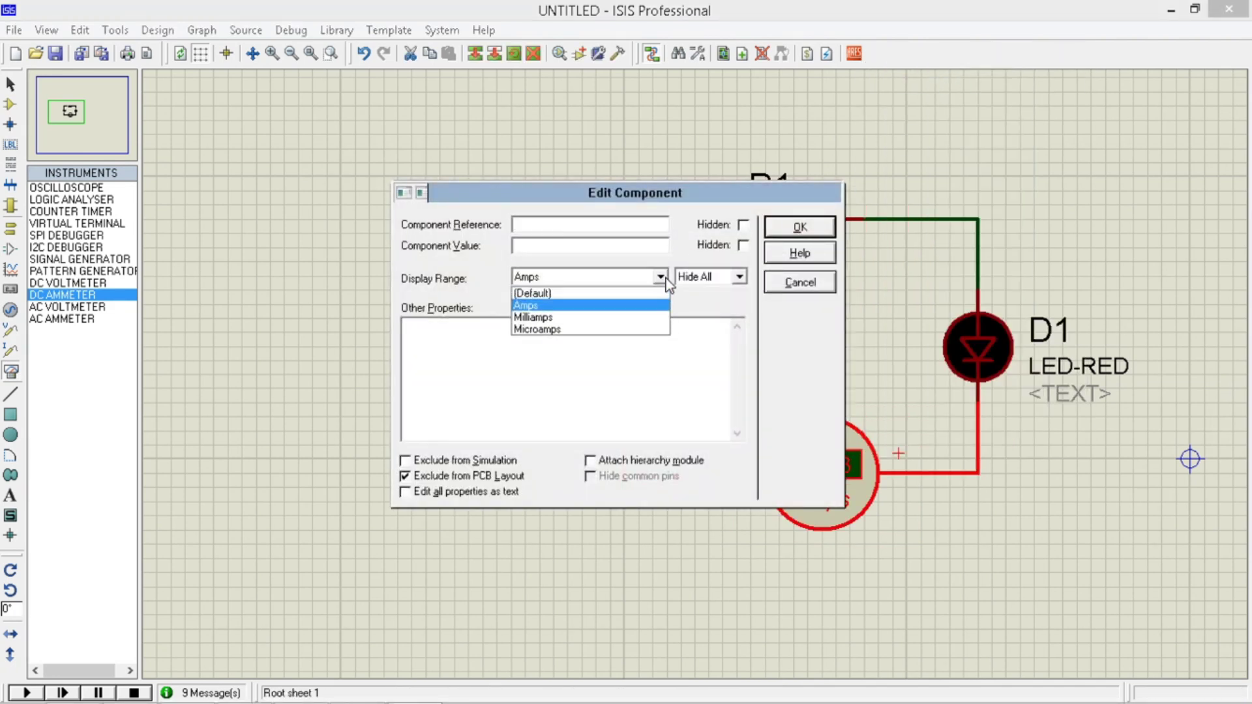
{"action": "left_click", "coordinate": [605, 315]}
{"action": "left_click", "coordinate": [800, 227]}
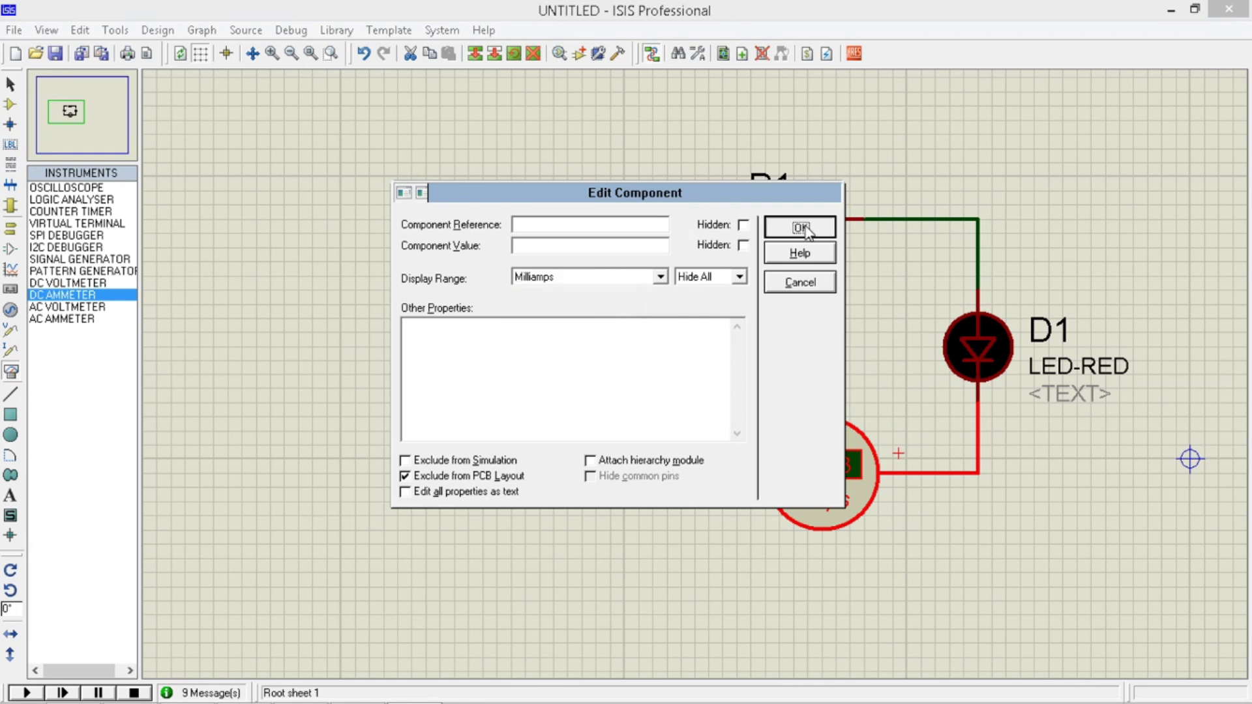
{"action": "left_click", "coordinate": [960, 579]}
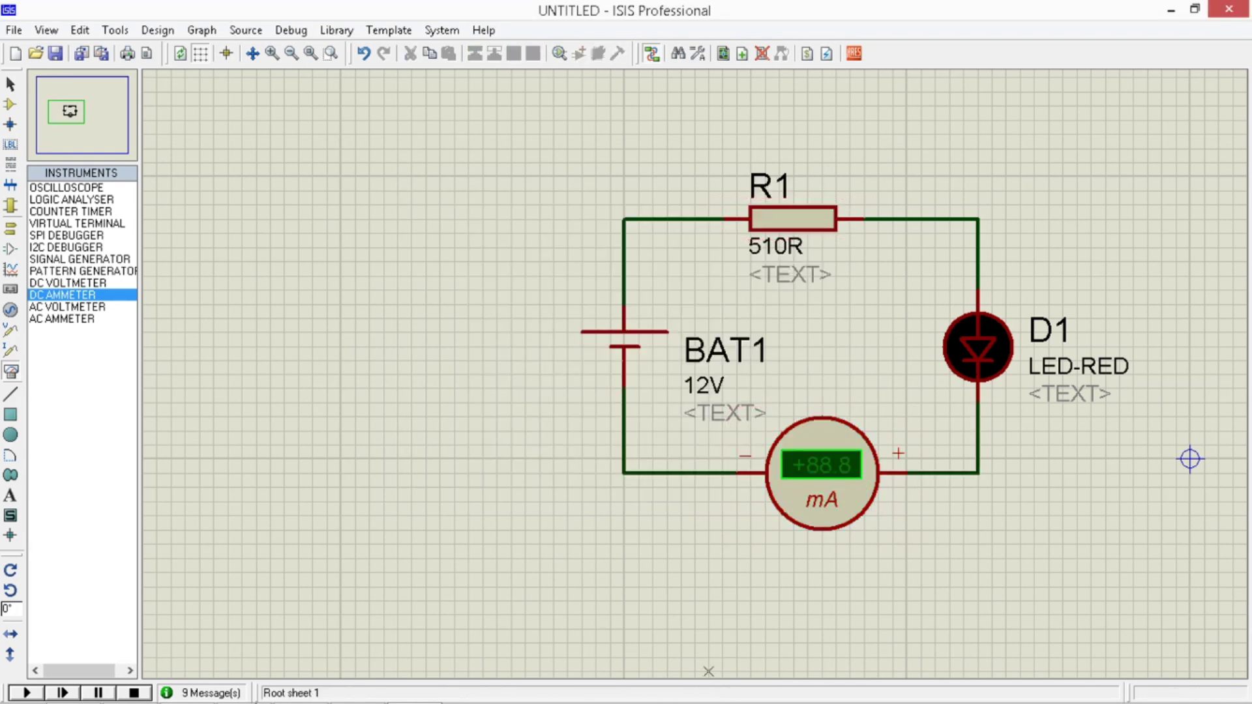
Step: Run the simulation to read the circuit current on the ammeter, then stop it
{"action": "left_click", "coordinate": [29, 693]}
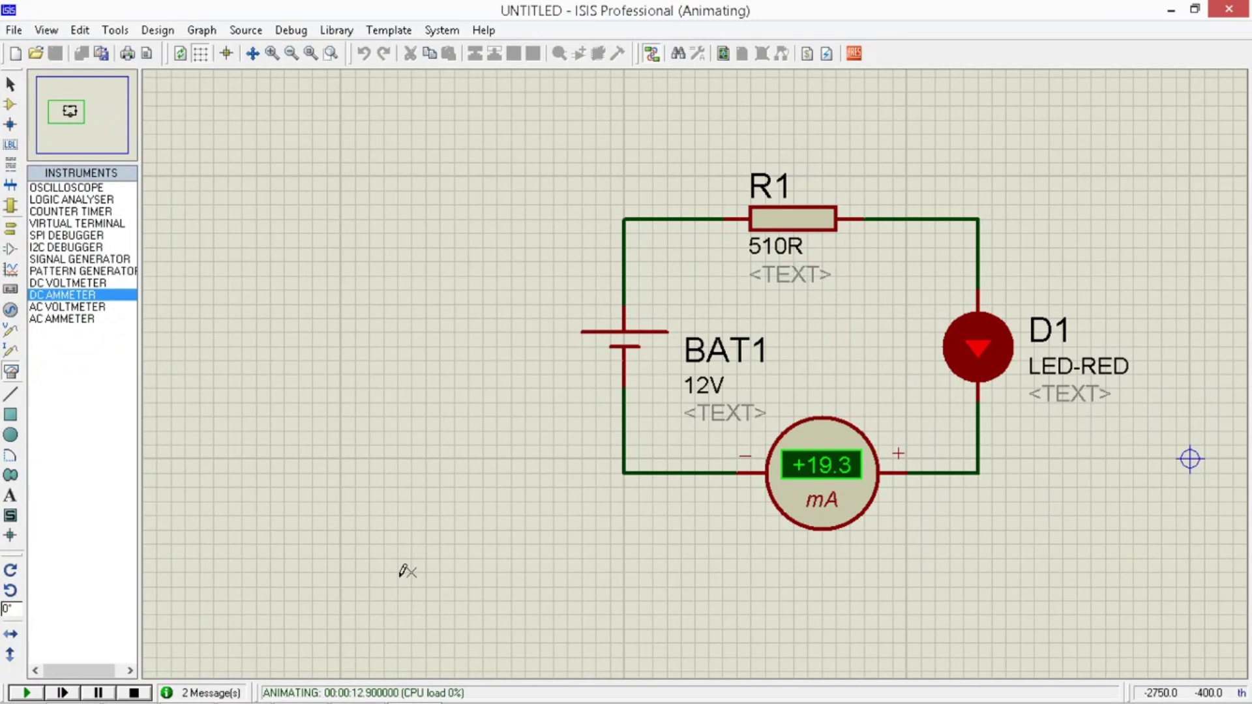
{"action": "left_click", "coordinate": [132, 694]}
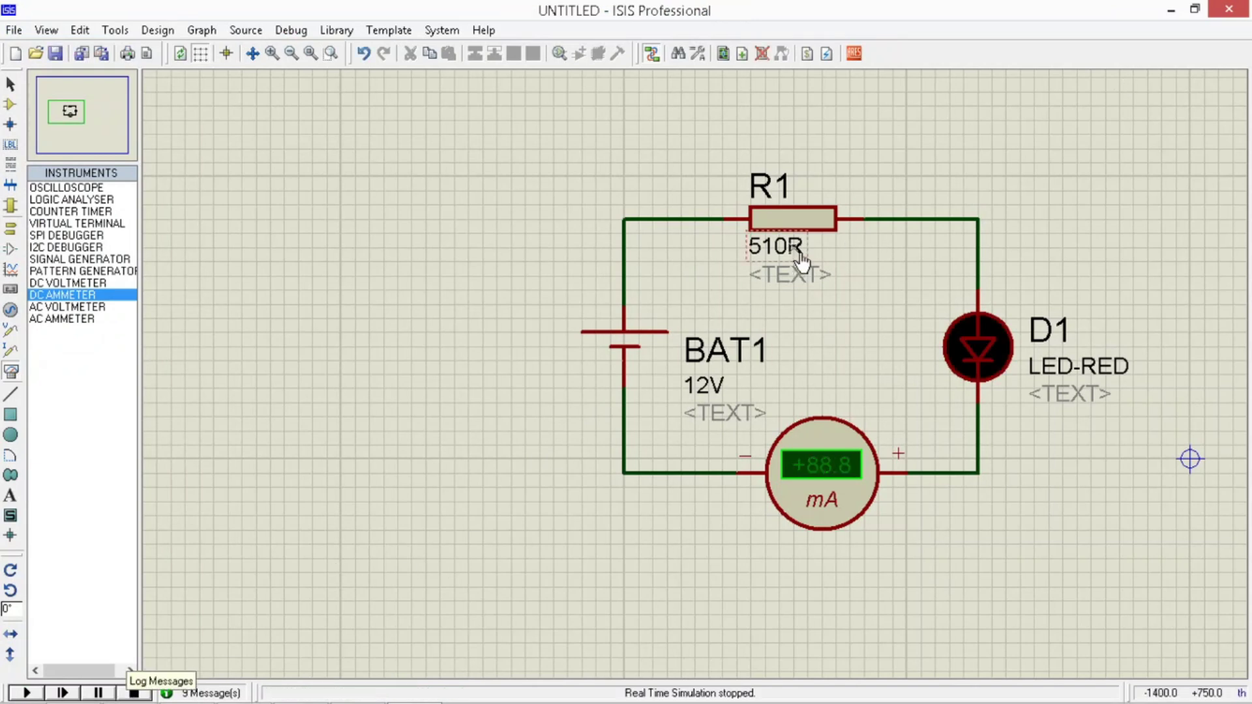
Step: Set the resistance of R1 to 495R in its component properties
{"action": "right_click", "coordinate": [793, 237]}
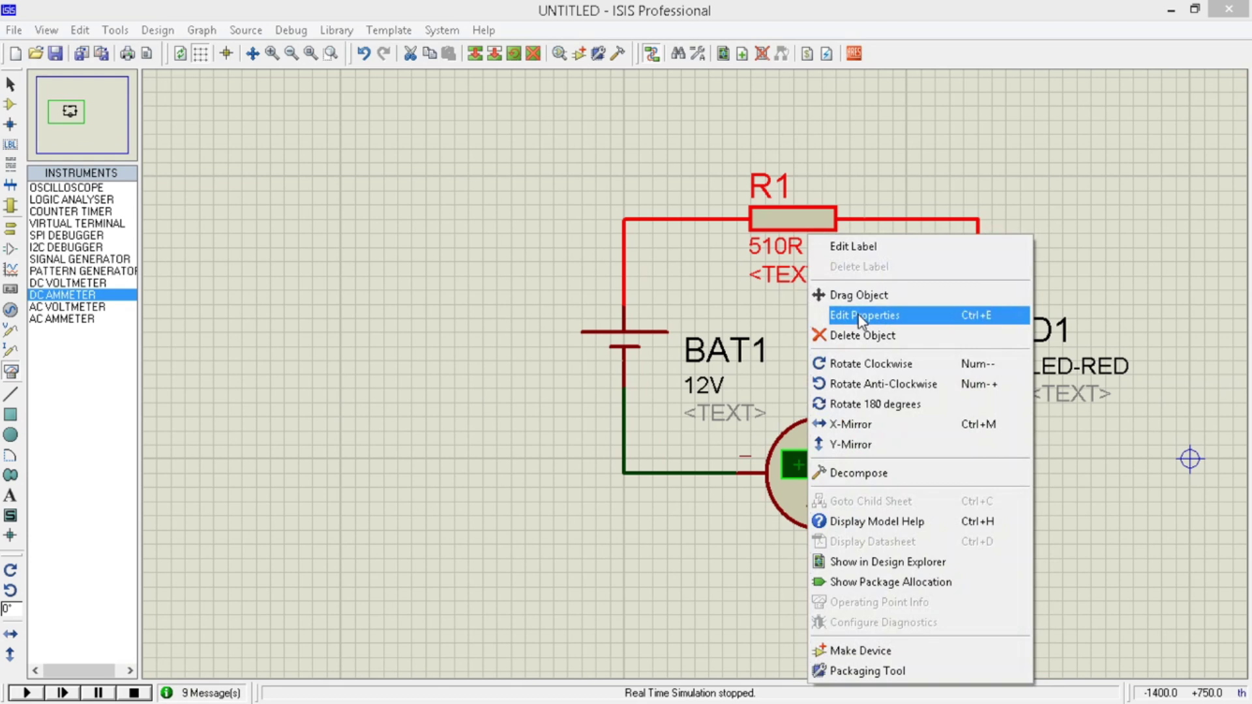
{"action": "left_click", "coordinate": [858, 314]}
{"action": "left_click", "coordinate": [531, 247]}
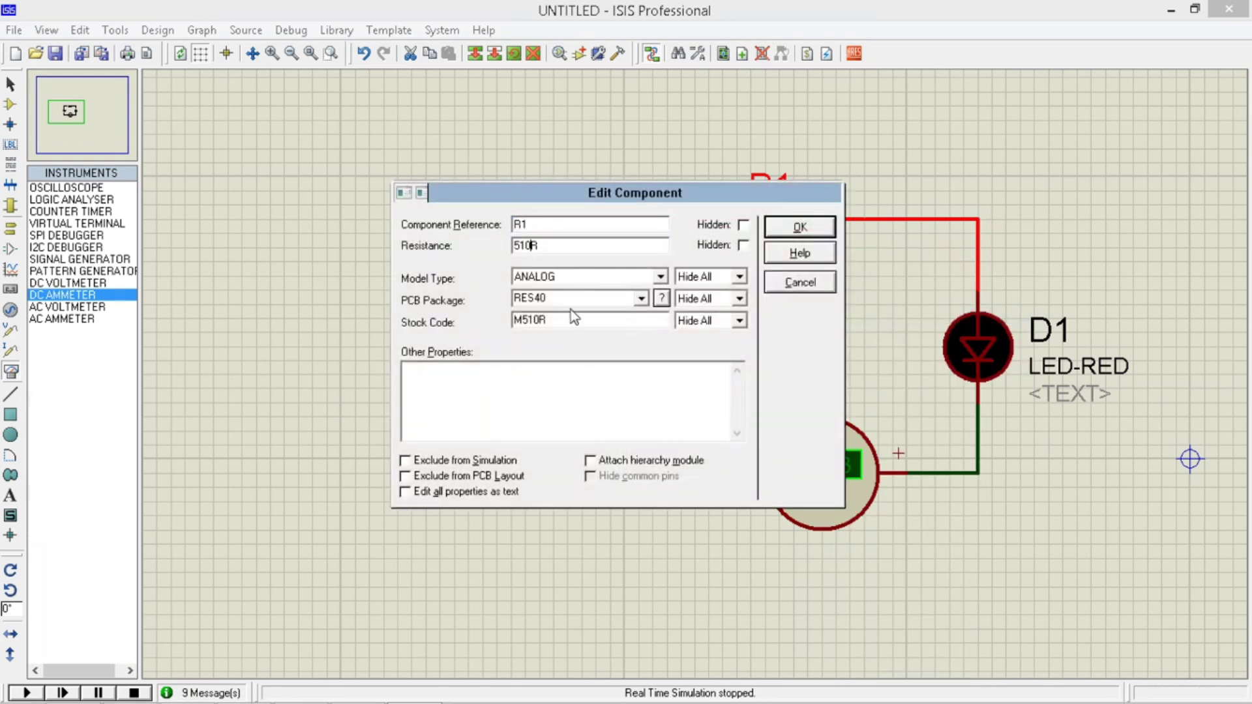
{"action": "key", "text": "BackSpace"}
{"action": "key", "text": "BackSpace"}
{"action": "key", "text": "BackSpace"}
{"action": "type", "text": "495"}
{"action": "left_click", "coordinate": [809, 229]}
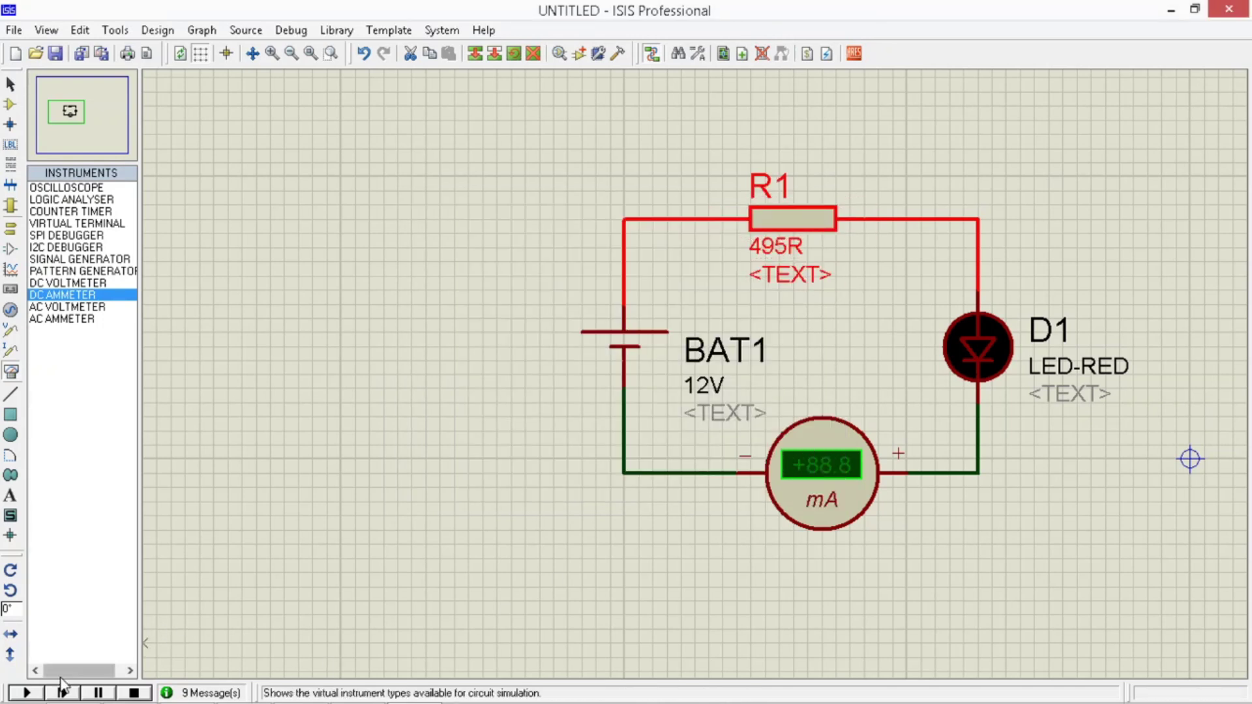
Step: Simulate the circuit with the 495R resistor to check the ammeter's current reading, then stop the simulation
{"action": "left_click", "coordinate": [21, 697]}
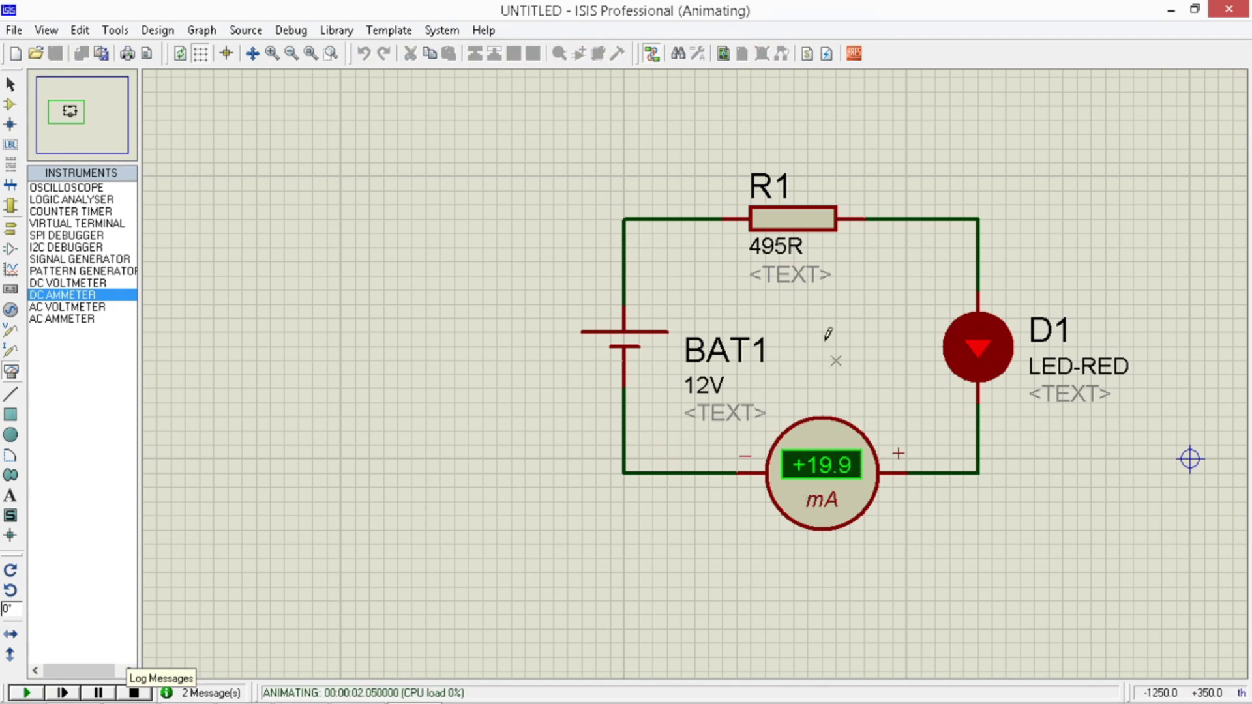
{"action": "right_click", "coordinate": [796, 260]}
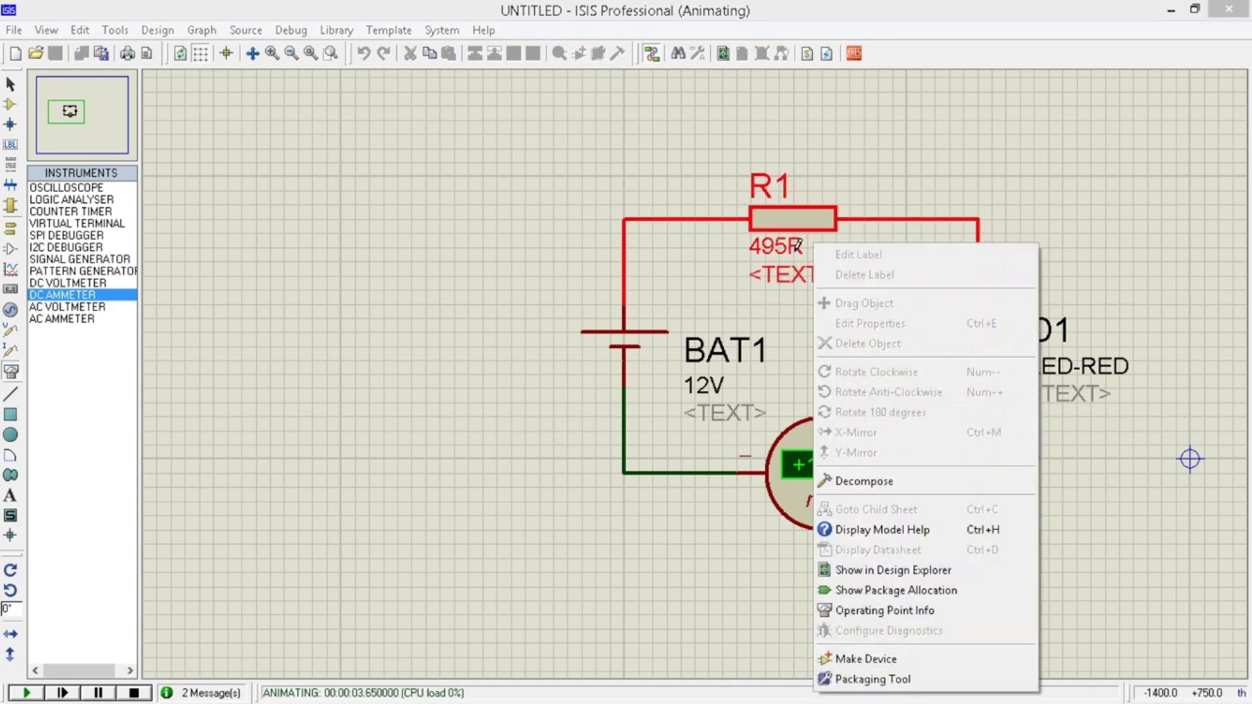
{"action": "left_click", "coordinate": [133, 692]}
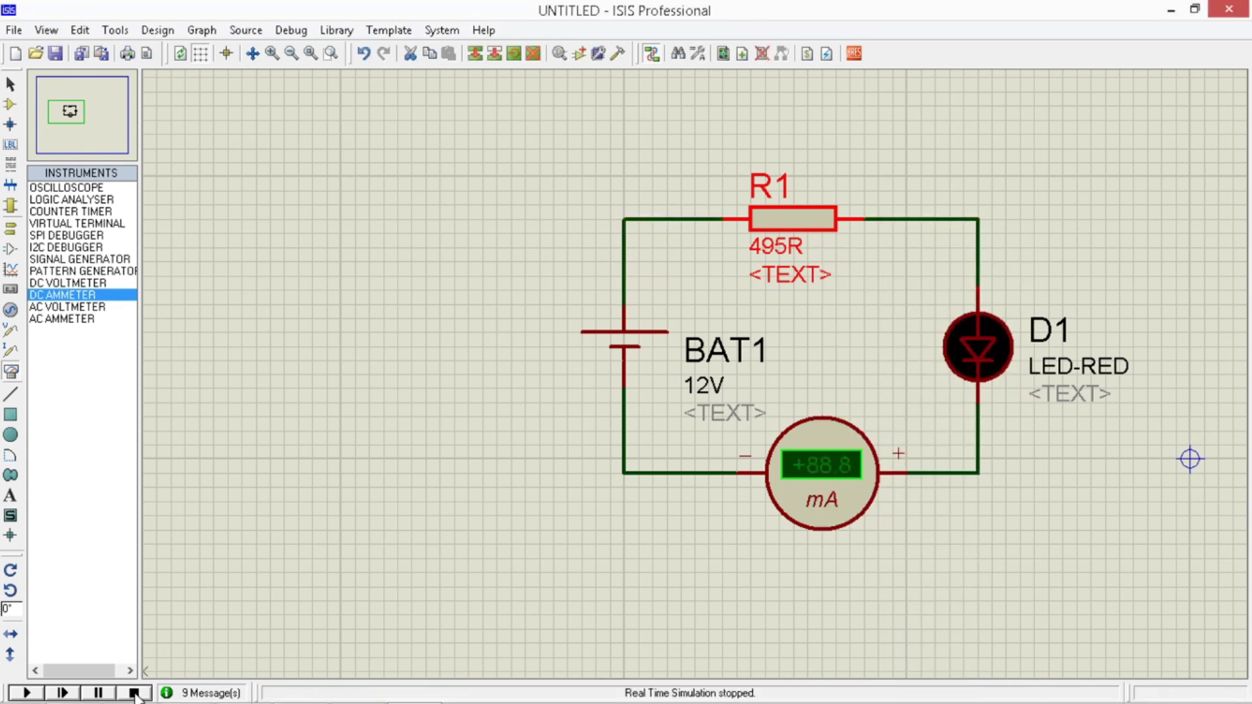
Step: Set R1's value to 470R and run the simulation again
{"action": "double_click", "coordinate": [784, 258]}
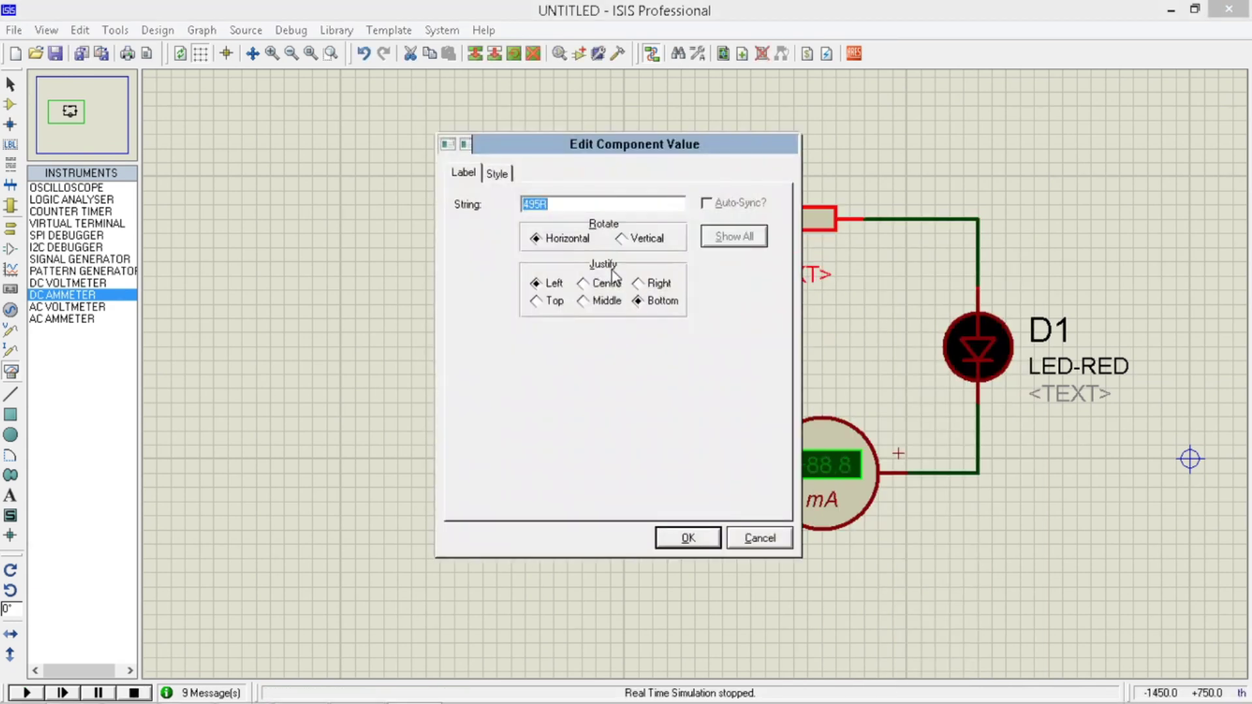
{"action": "left_click", "coordinate": [541, 206]}
{"action": "key", "text": "BackSpace"}
{"action": "type", "text": "70"}
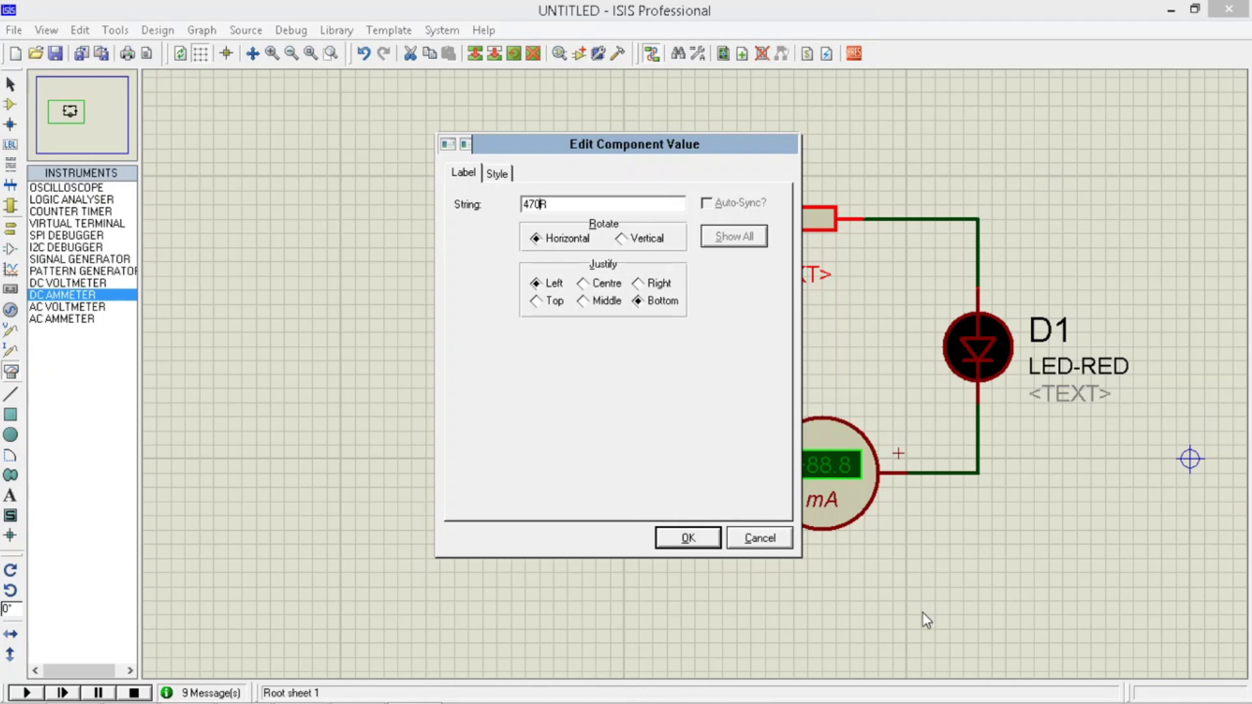
{"action": "left_click", "coordinate": [696, 532]}
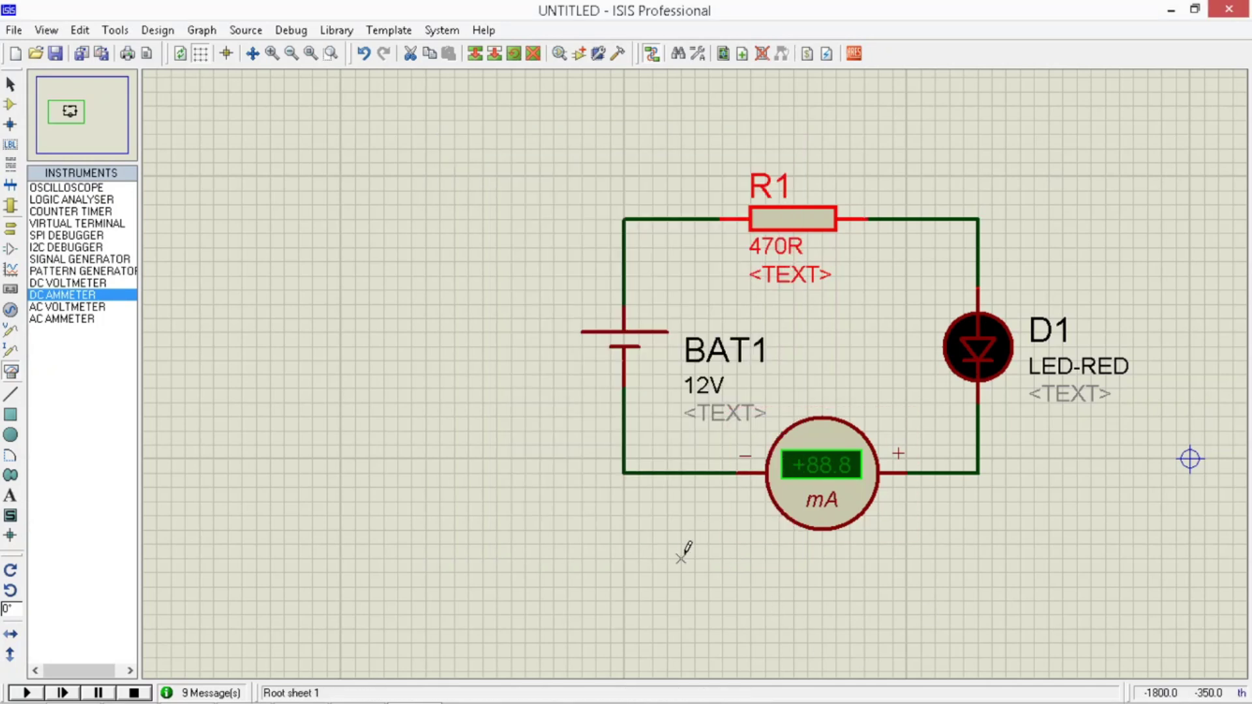
{"action": "left_click", "coordinate": [27, 693]}
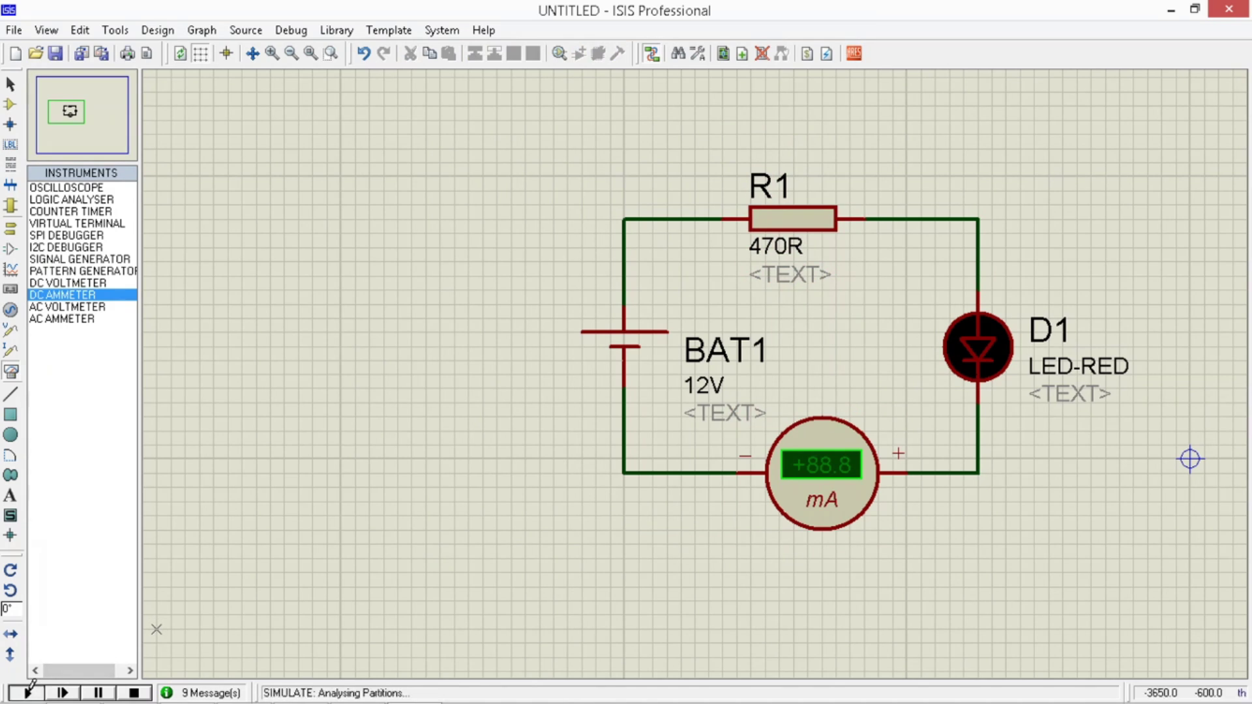
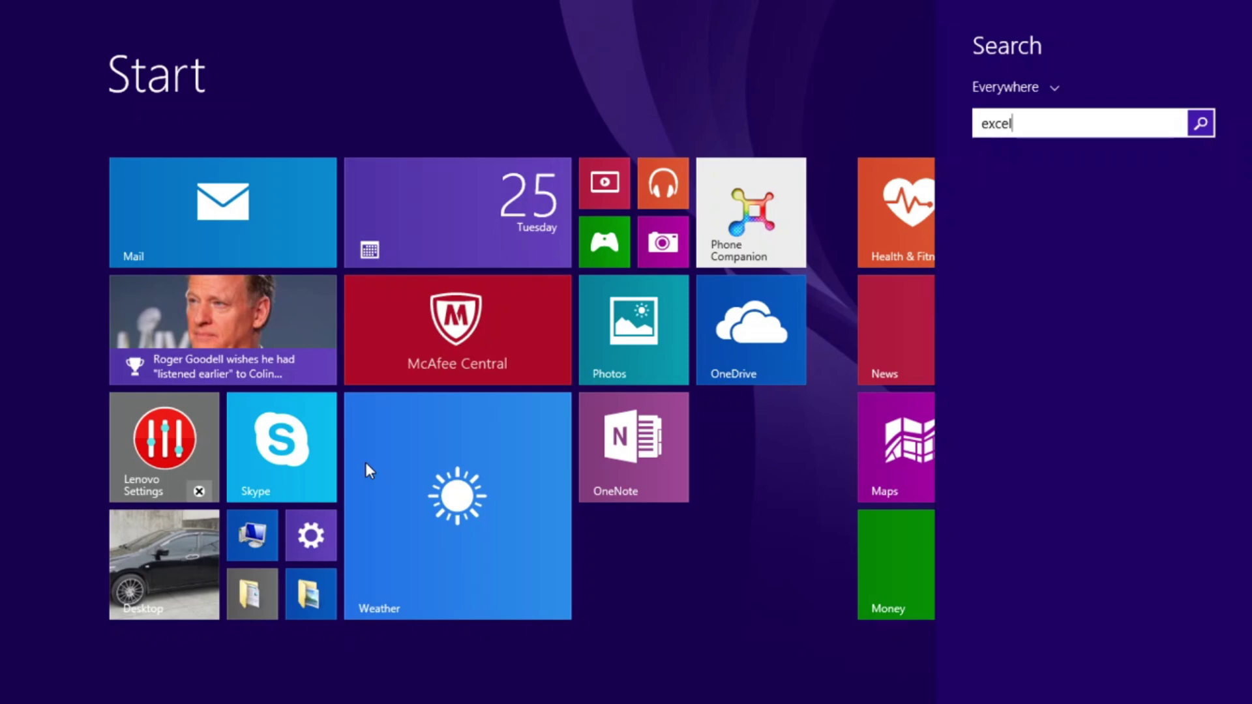
Step: Switch to Microsoft Excel and clear the 495 entry from cell I10
{"action": "left_click", "coordinate": [1122, 207]}
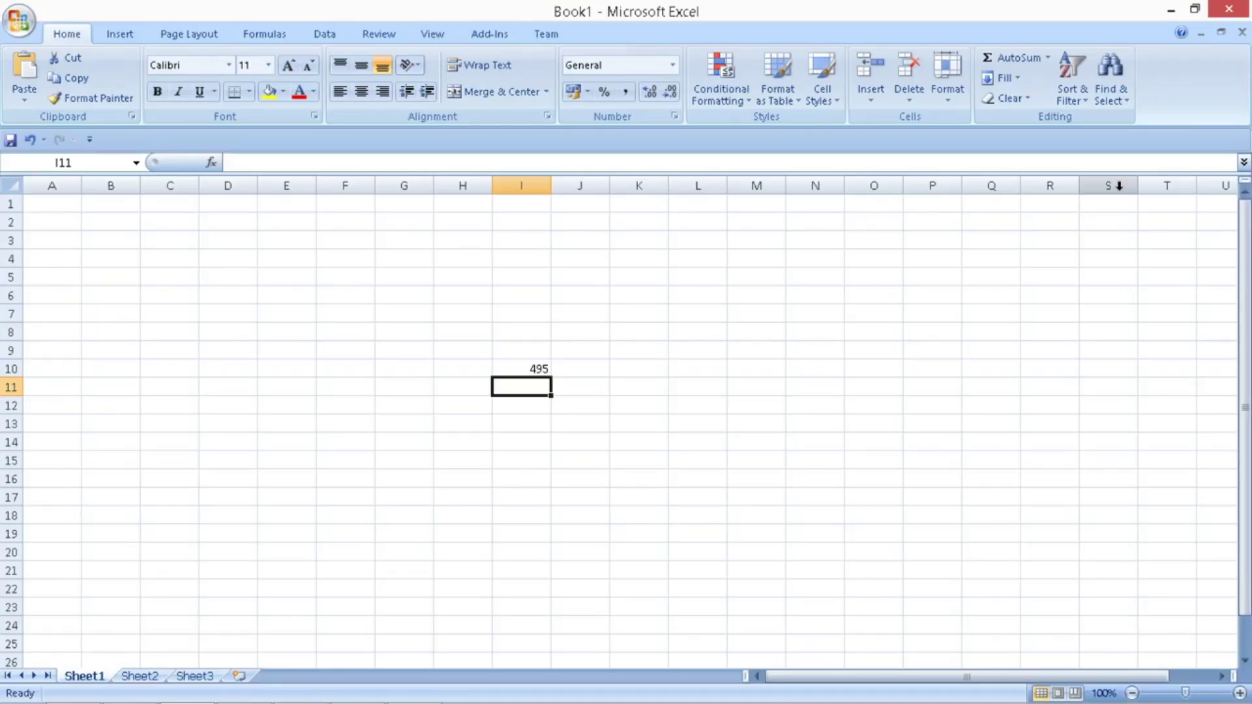
{"action": "left_click", "coordinate": [556, 367]}
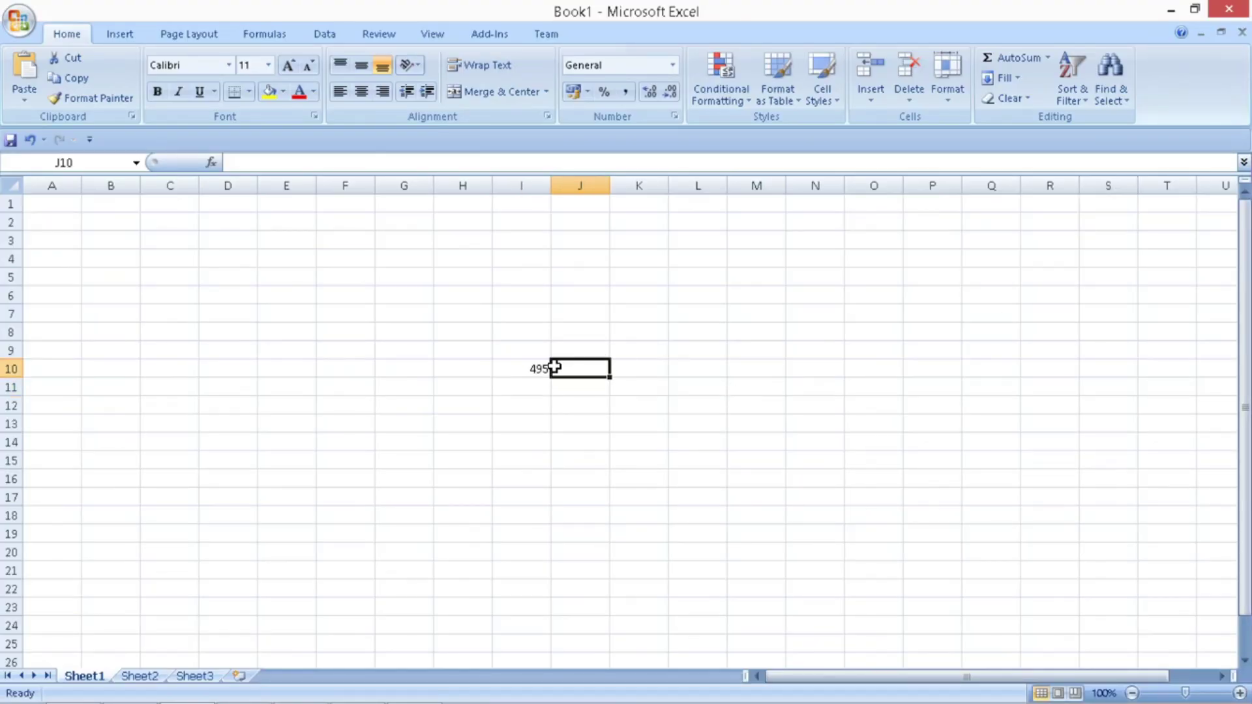
{"action": "left_click", "coordinate": [536, 375]}
{"action": "key", "text": "Delete"}
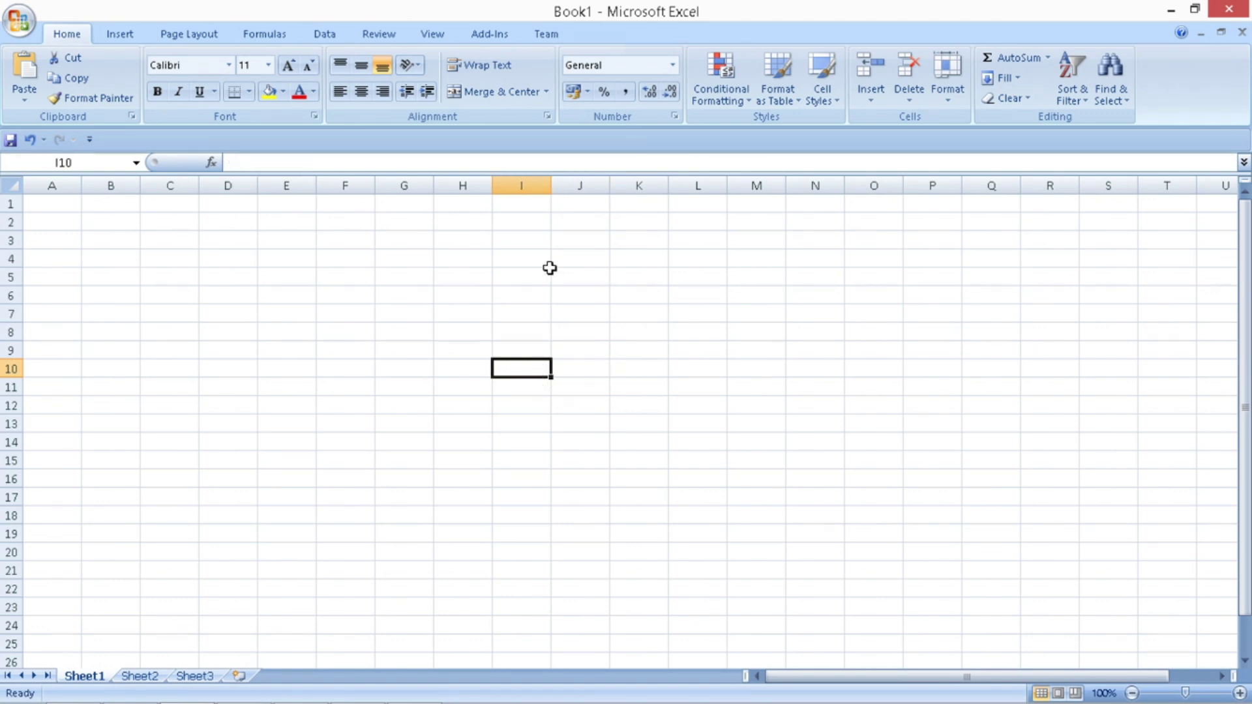
Step: Enter the label "Voltage souce" in cell E2 and widen column E to fit it
{"action": "left_click", "coordinate": [279, 230]}
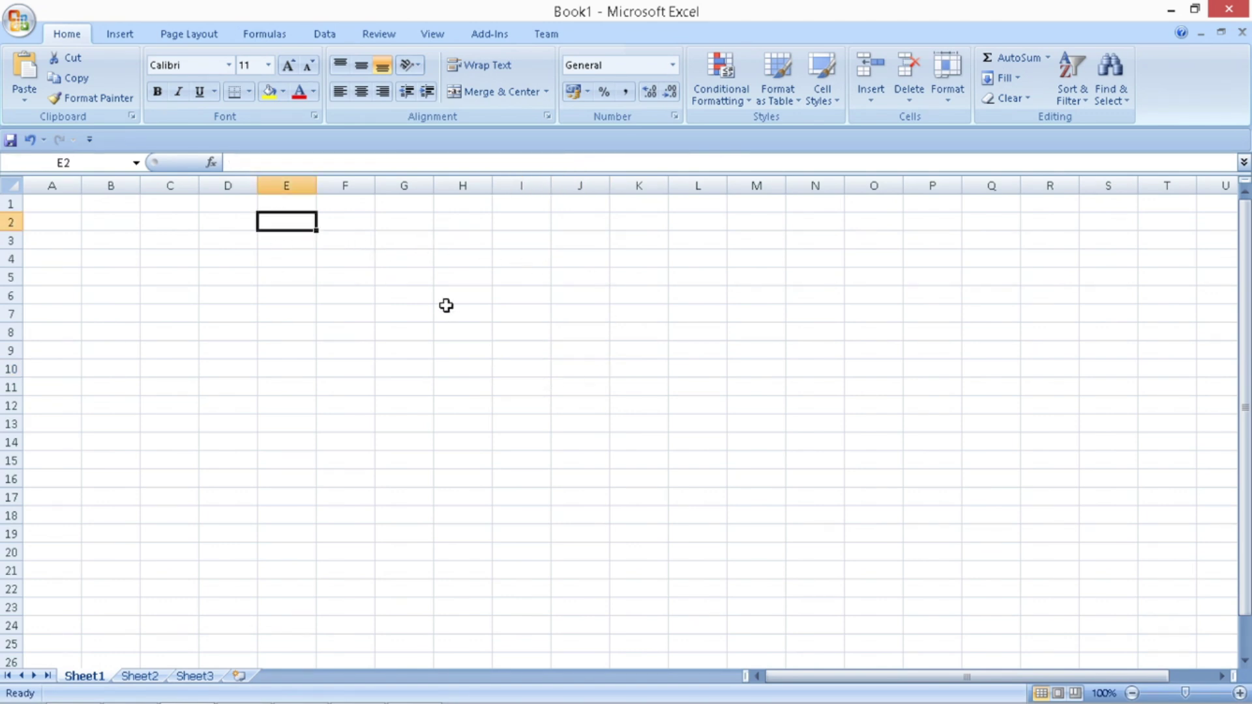
{"action": "type", "text": "V"}
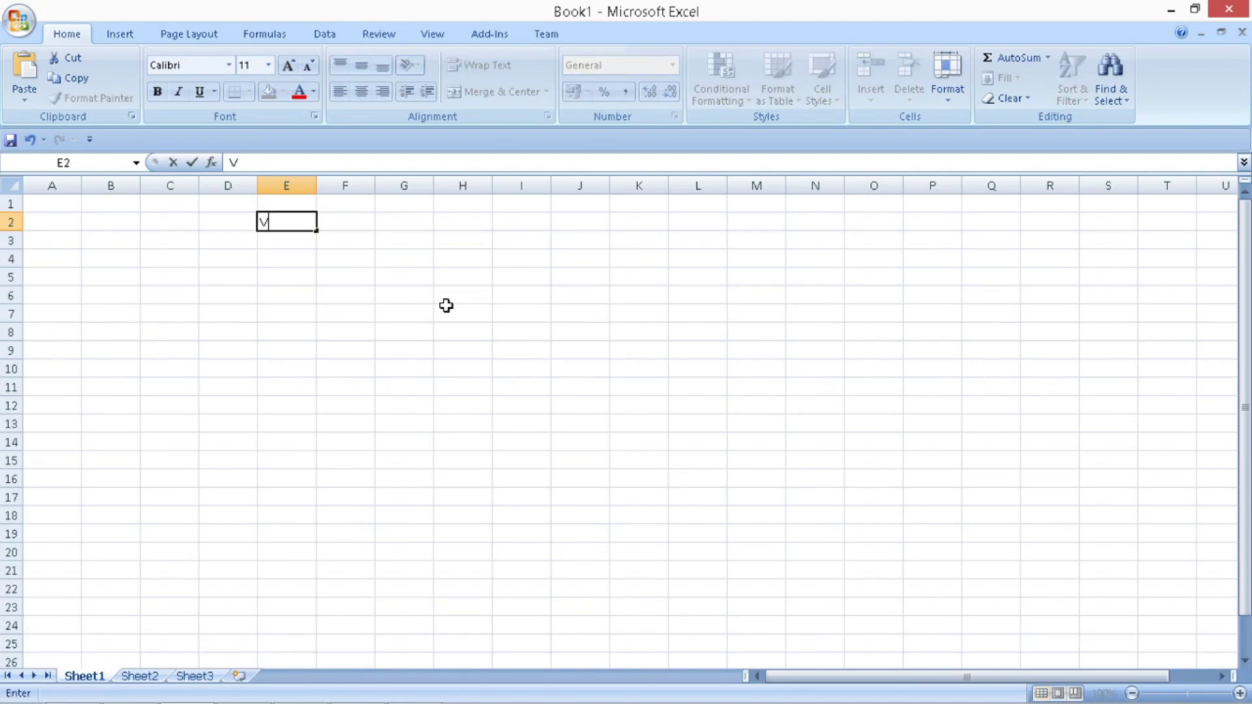
{"action": "type", "text": "oltage sou"}
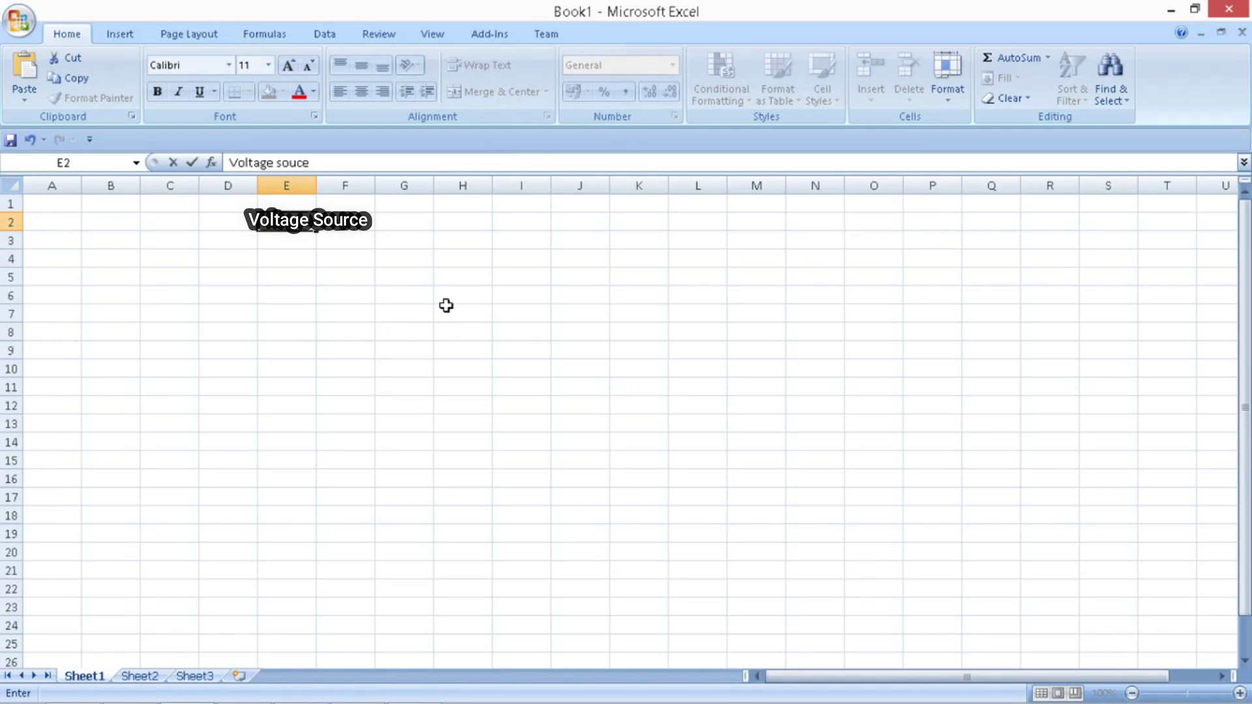
{"action": "type", "text": "ce"}
{"action": "key", "text": "Return"}
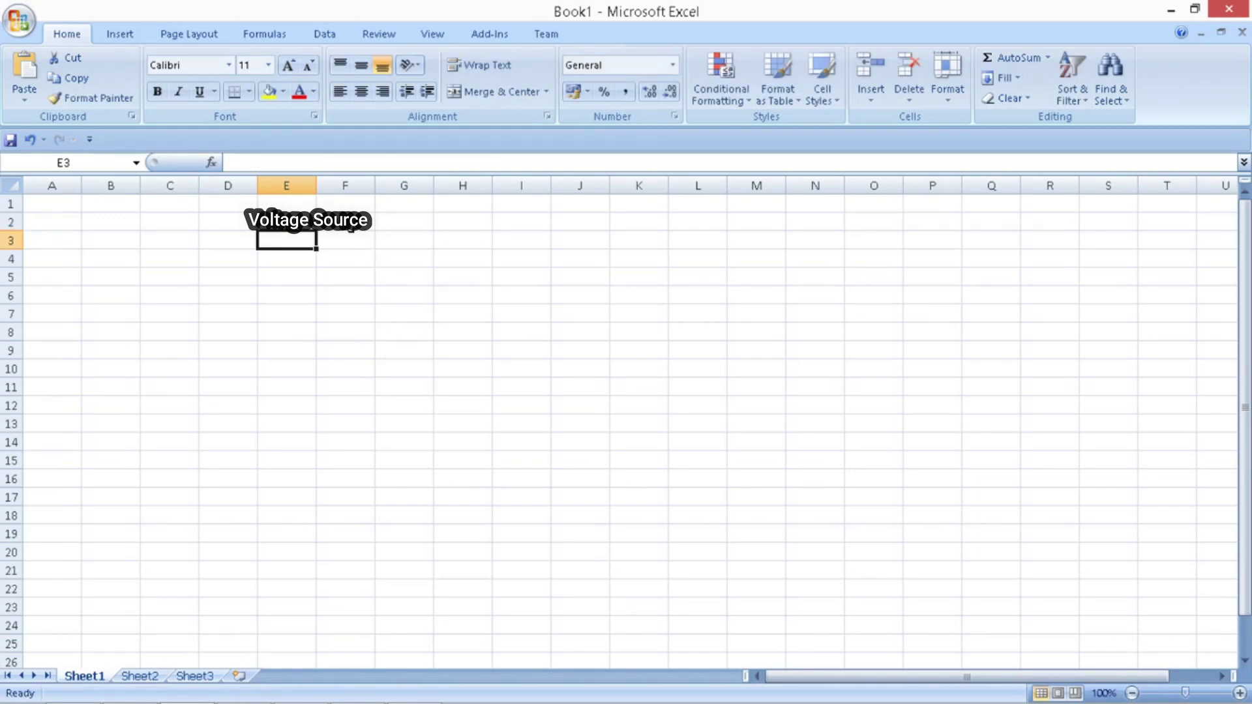
{"action": "left_click_drag", "start_coordinate": [316, 186], "coordinate": [379, 189]}
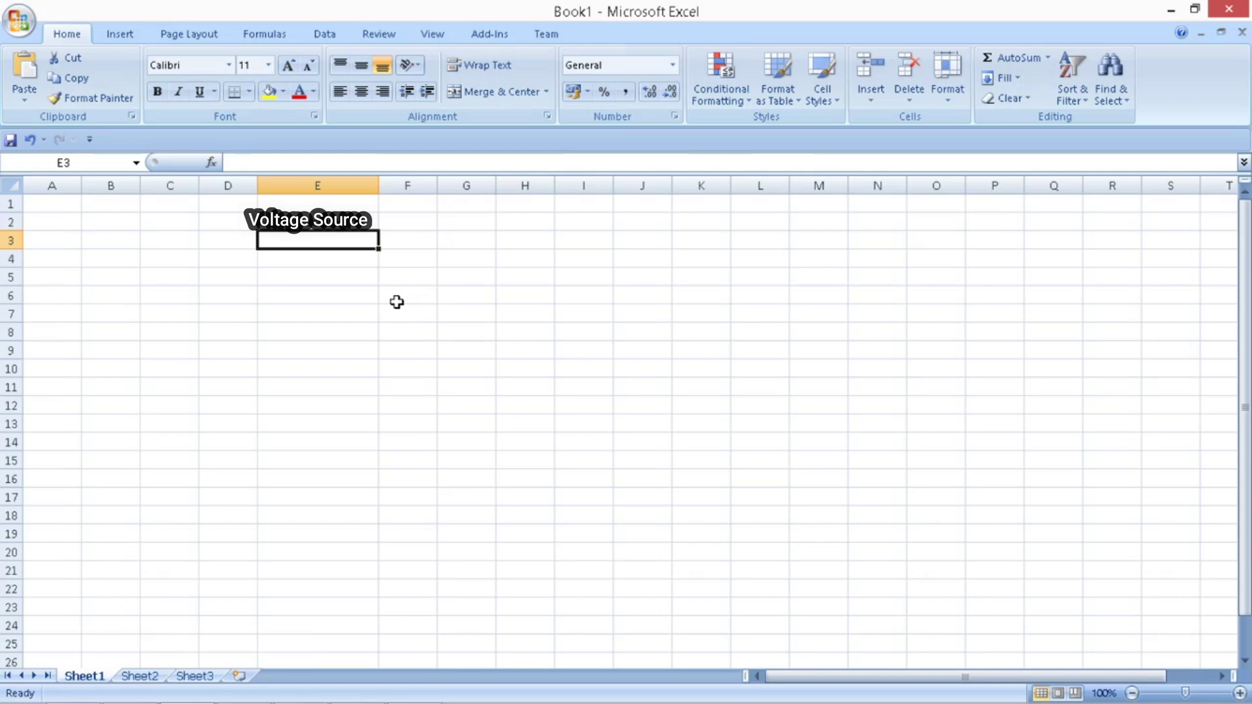
Step: Enter the labels "Voltage LED", "Current" and "Resistance Needed" in cells E3 to E5
{"action": "type", "text": "Volt"}
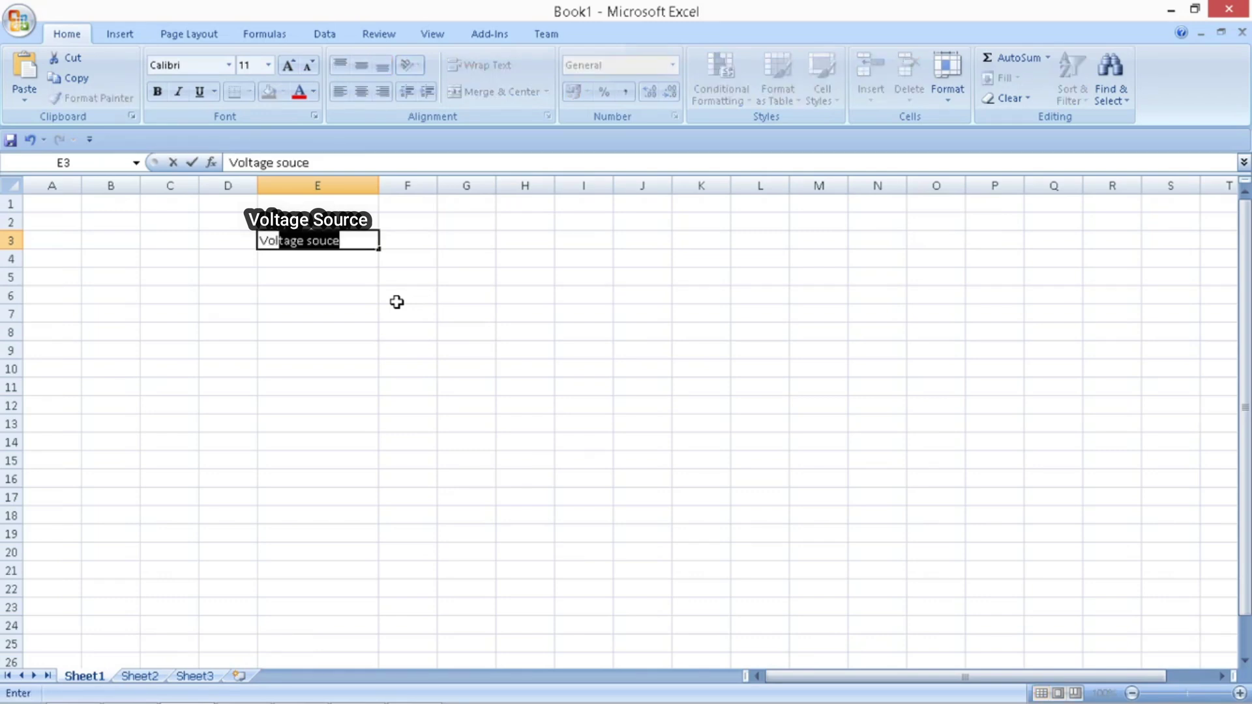
{"action": "type", "text": "age LED"}
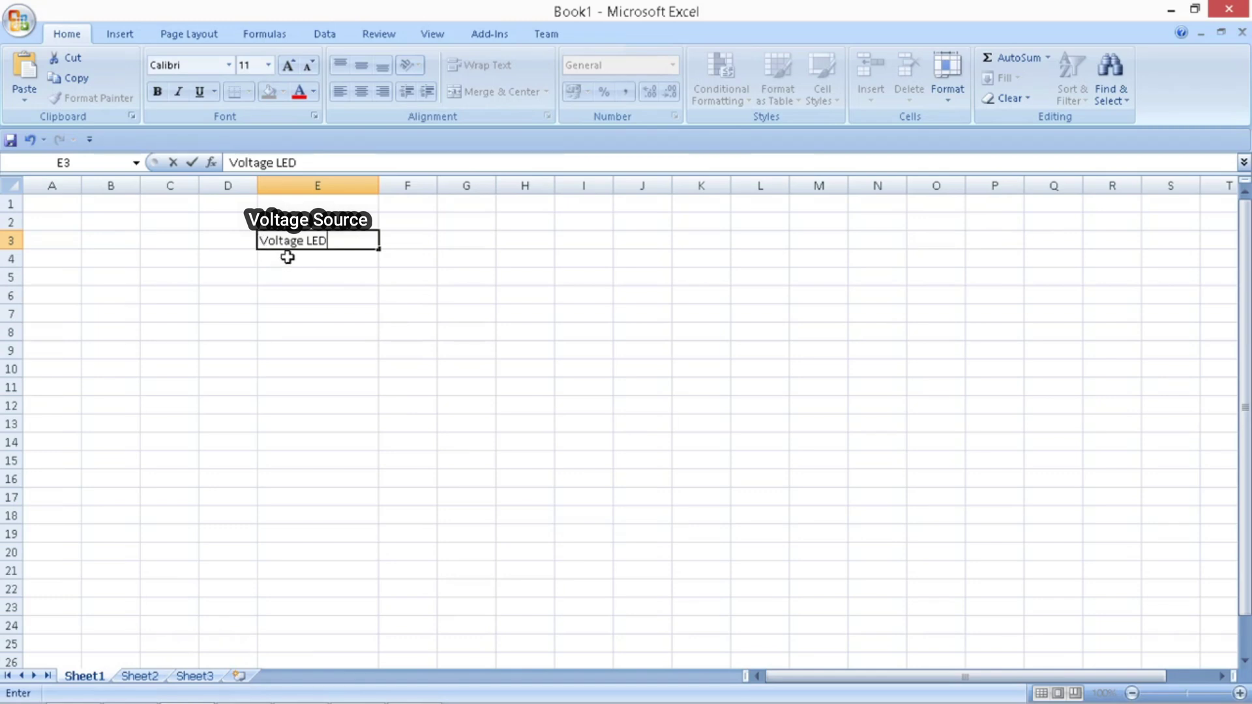
{"action": "left_click", "coordinate": [330, 256]}
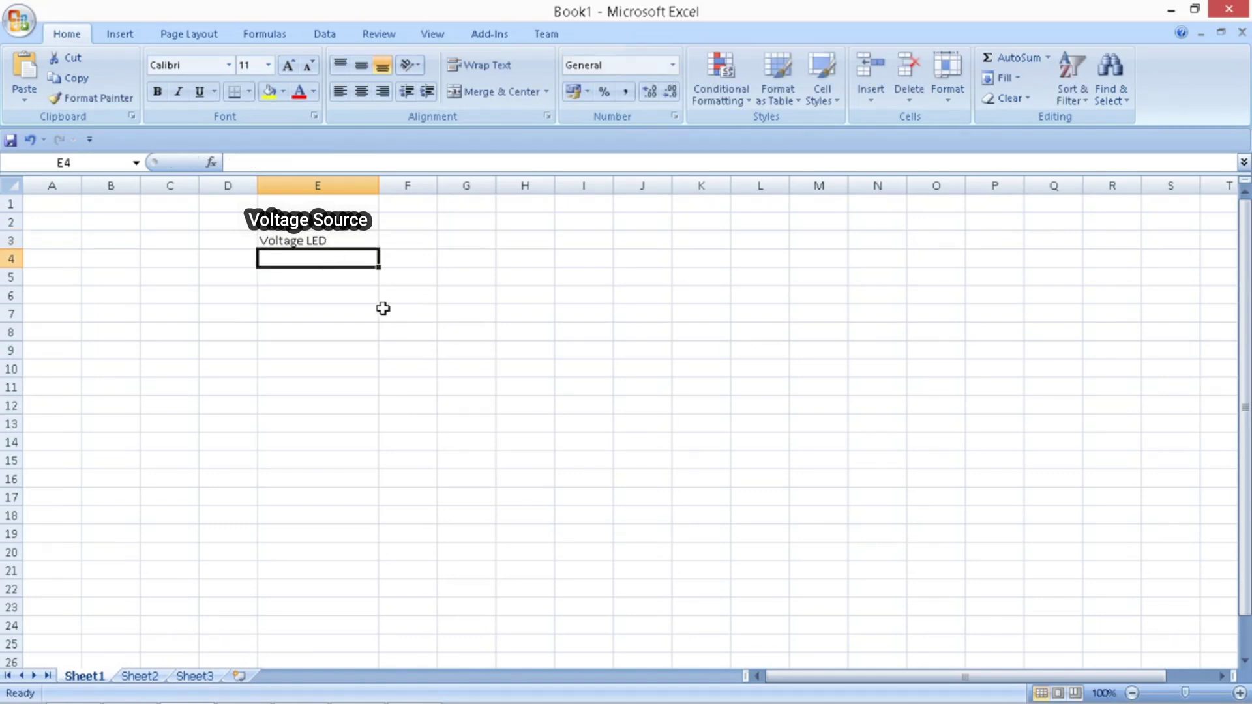
{"action": "type", "text": "Curret"}
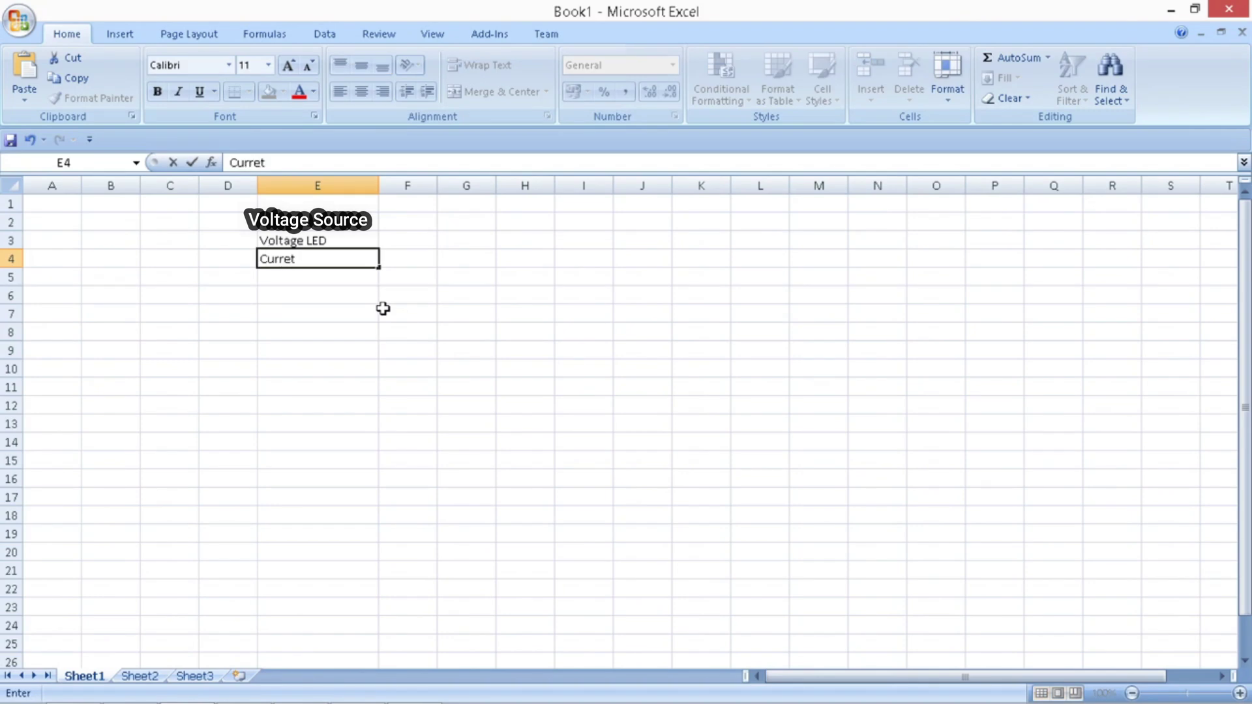
{"action": "key", "text": "BackSpace"}
{"action": "type", "text": "nt"}
{"action": "key", "text": "Return"}
{"action": "type", "text": "R"}
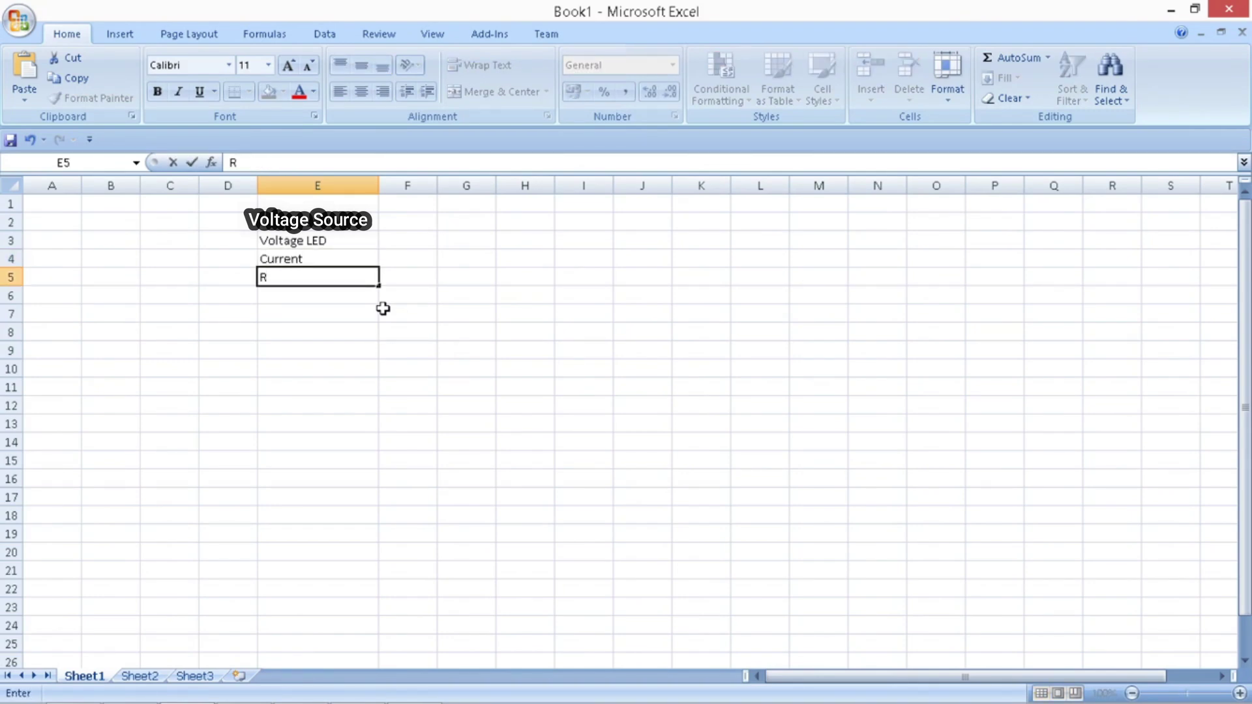
{"action": "type", "text": "esistance Nee"}
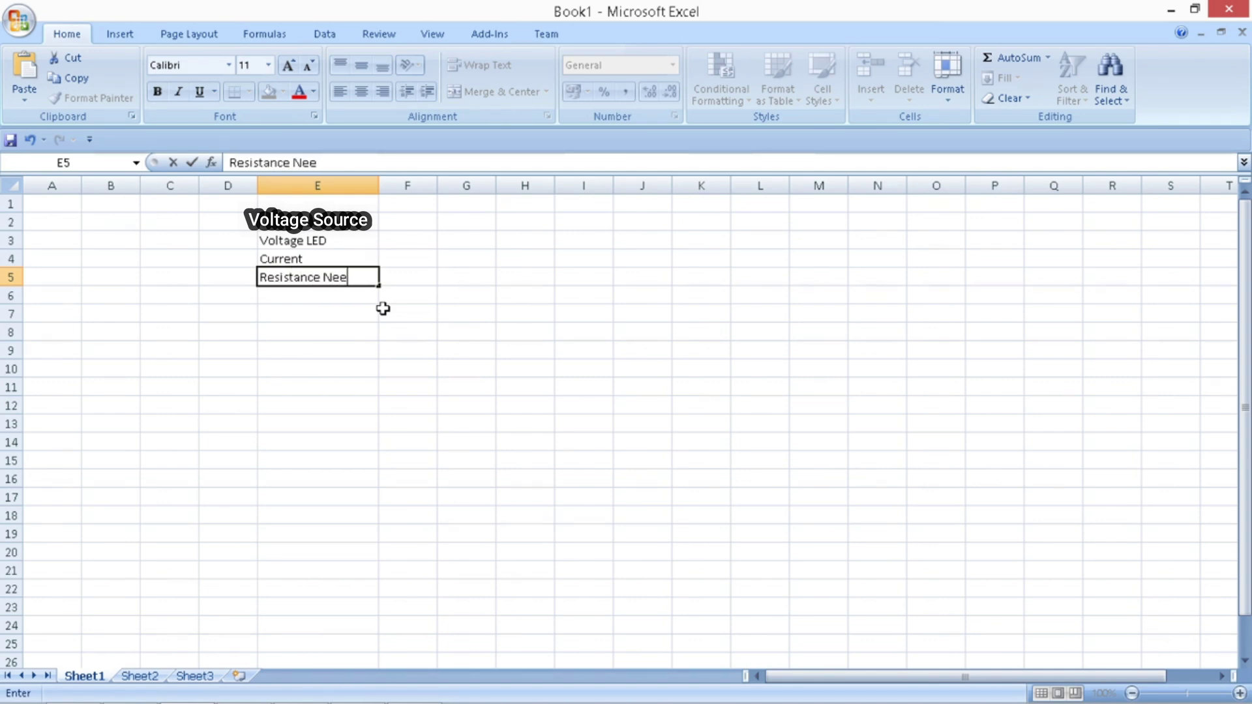
{"action": "type", "text": "ded"}
Step: Enter the units V, V, A and ohms in cells G2 to G5, alongside the four labels
{"action": "left_click", "coordinate": [420, 228]}
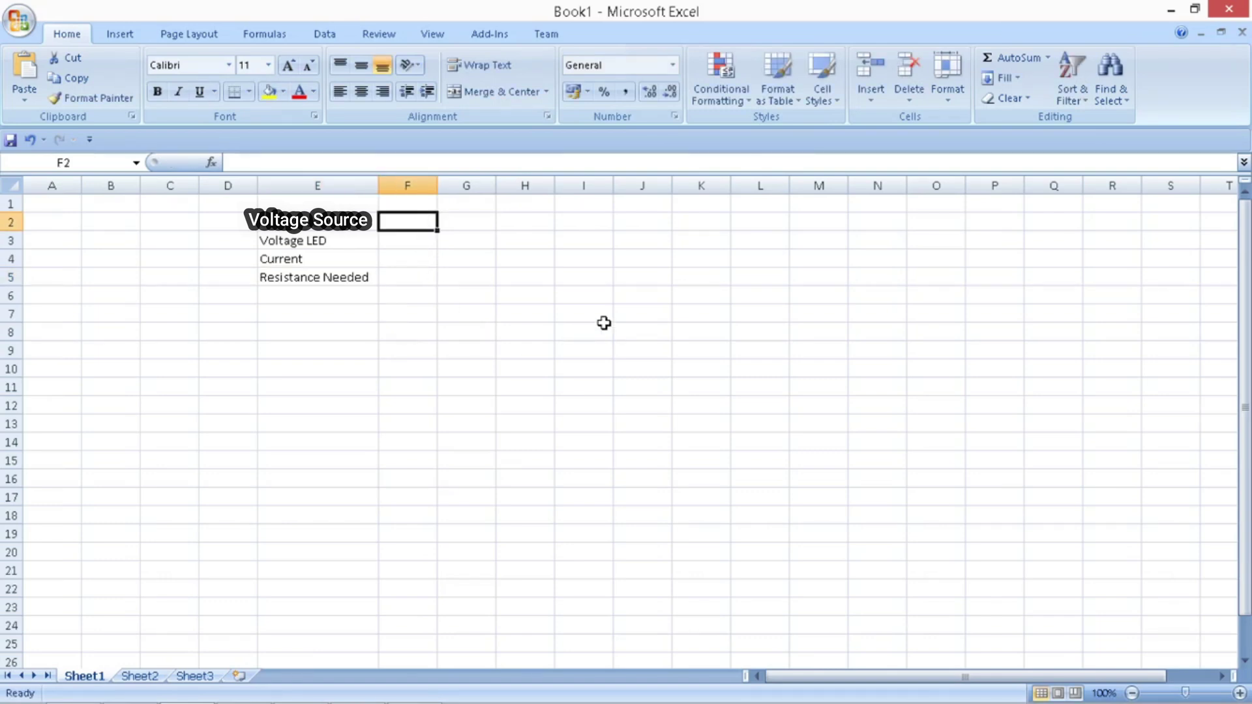
{"action": "left_click", "coordinate": [469, 220]}
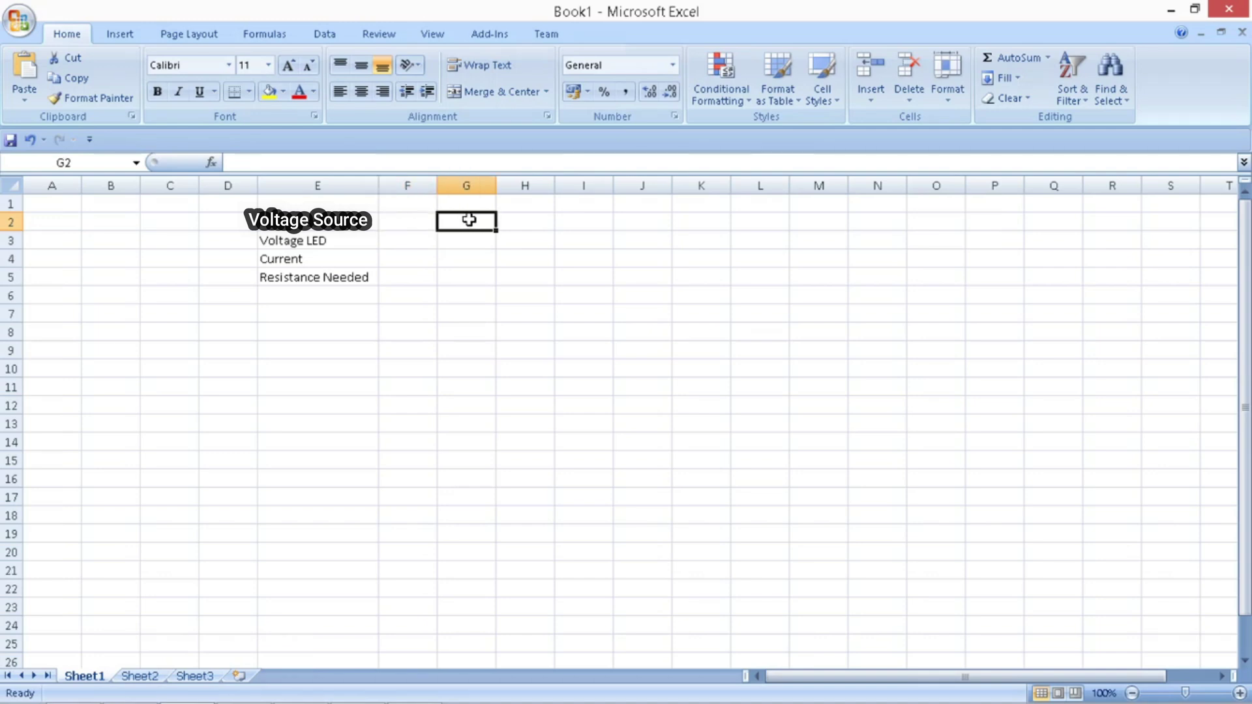
{"action": "type", "text": "V"}
{"action": "key", "text": "Return"}
{"action": "type", "text": "V"}
{"action": "key", "text": "Return"}
{"action": "type", "text": "A"}
{"action": "key", "text": "Return"}
{"action": "type", "text": "ohms"}
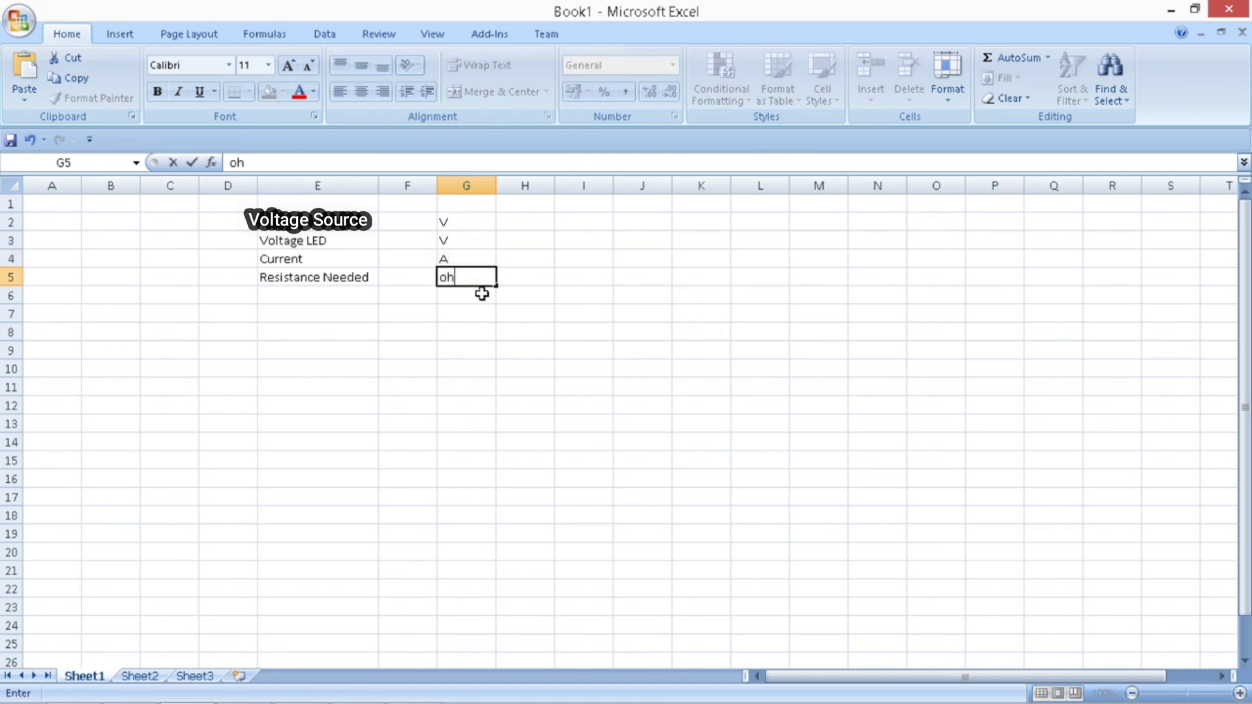
{"action": "key", "text": "Return"}
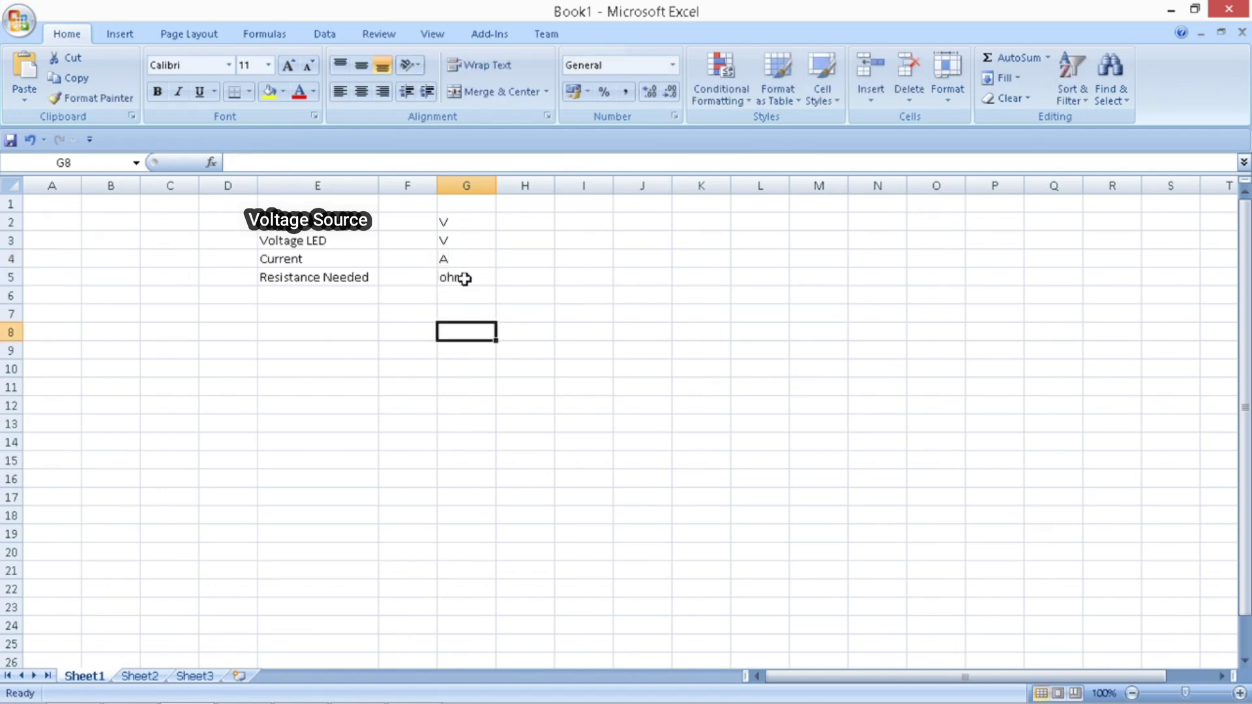
Step: Enter 12 for the source voltage, 2.1 for the LED voltage and 0.02 for the current in cells F2 to F4
{"action": "left_click", "coordinate": [419, 228]}
{"action": "type", "text": "12"}
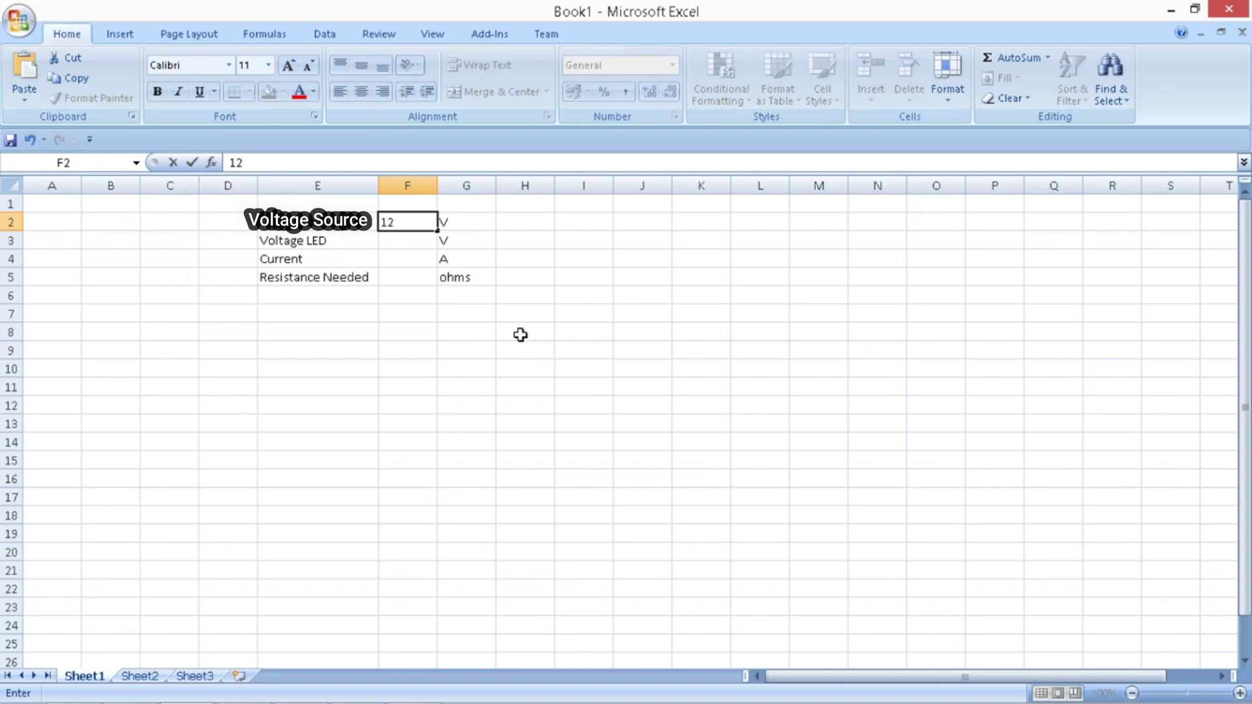
{"action": "key", "text": "Return"}
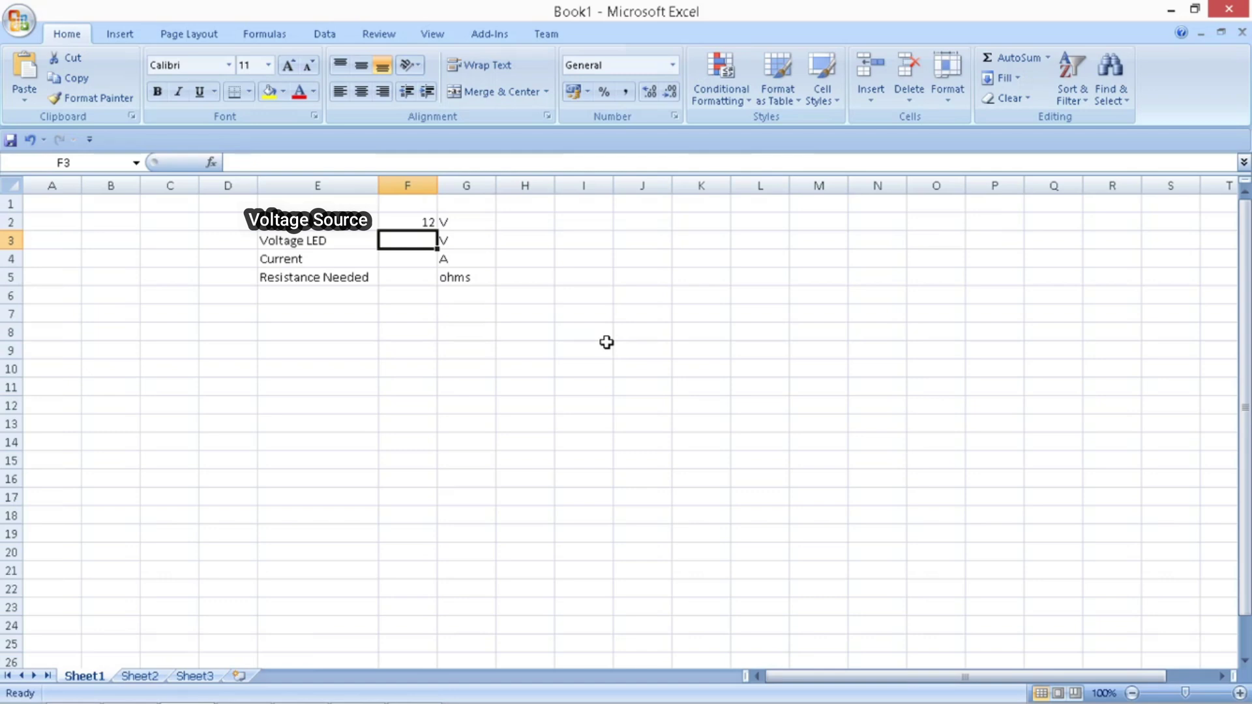
{"action": "type", "text": "2.1"}
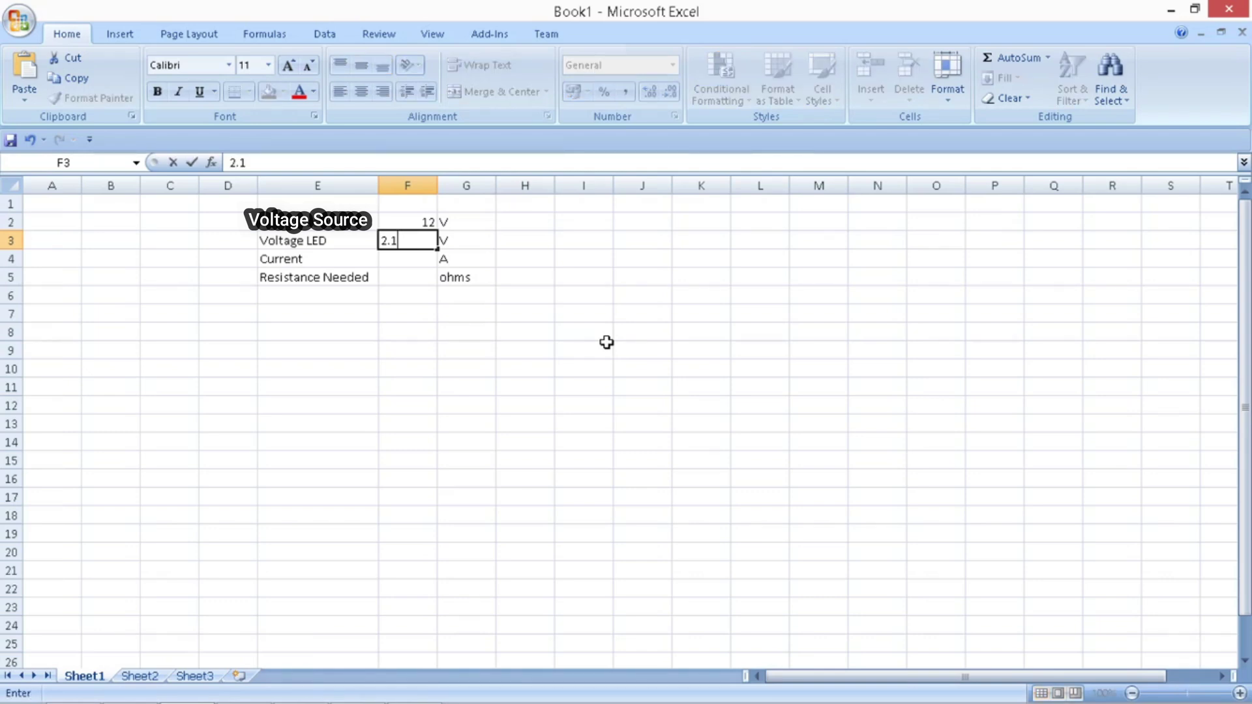
{"action": "left_click", "coordinate": [419, 259]}
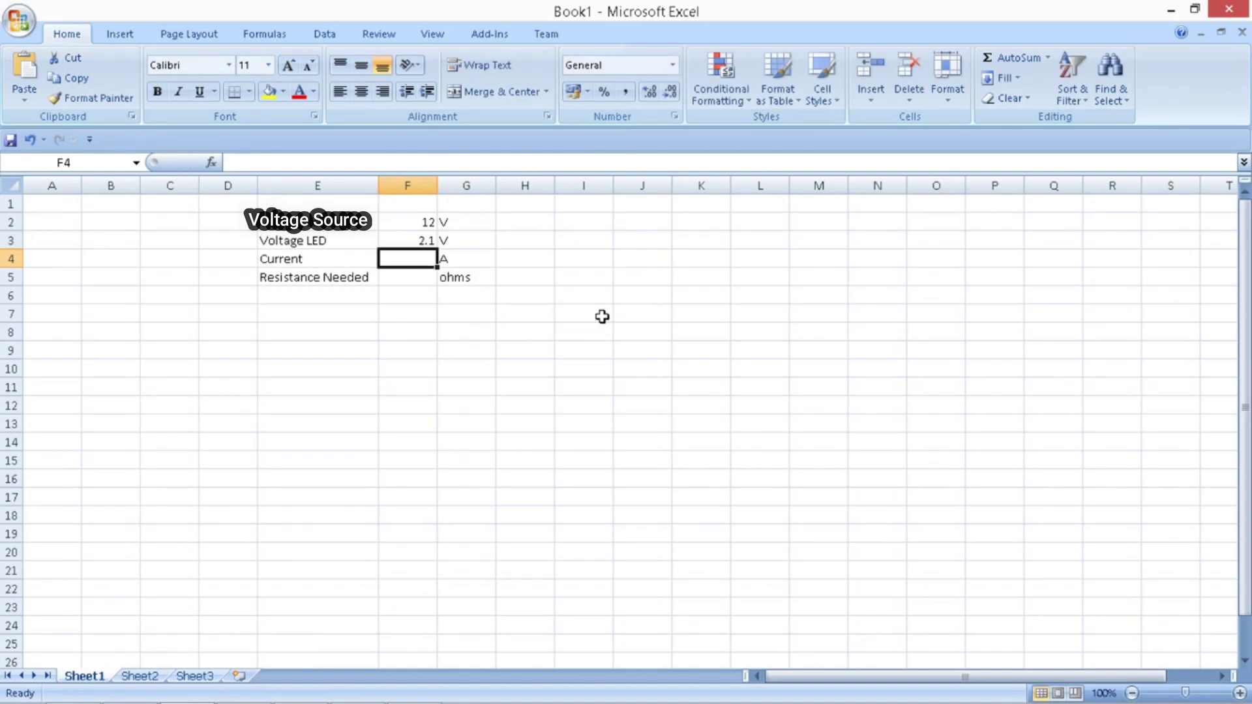
{"action": "type", "text": "0.02"}
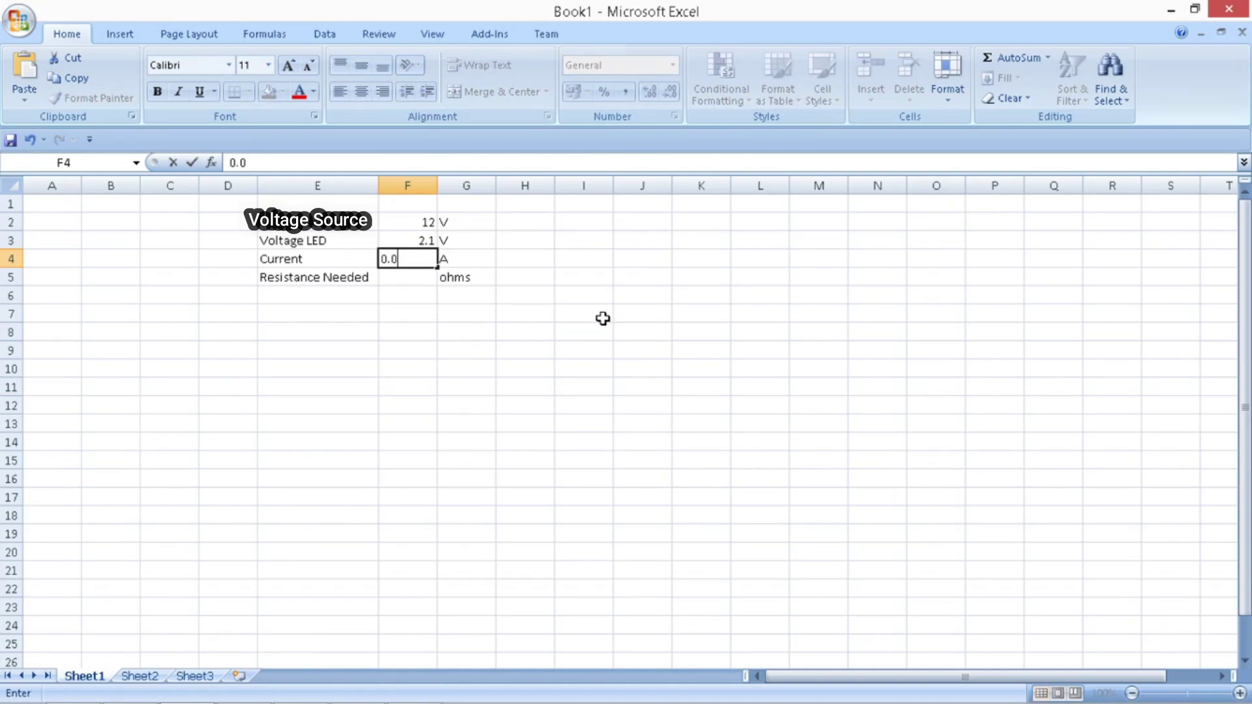
Step: Note the current's milliampere equivalent, 20mA, in cell H4
{"action": "left_click", "coordinate": [529, 264]}
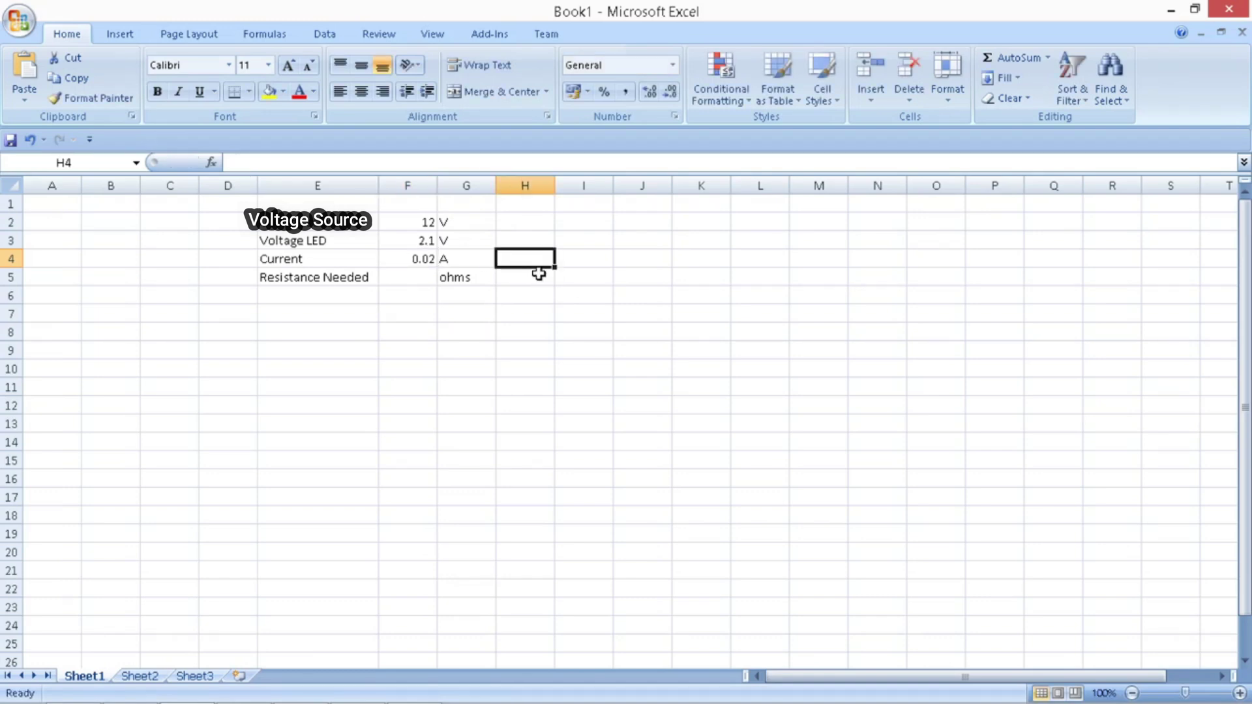
{"action": "type", "text": "20mA"}
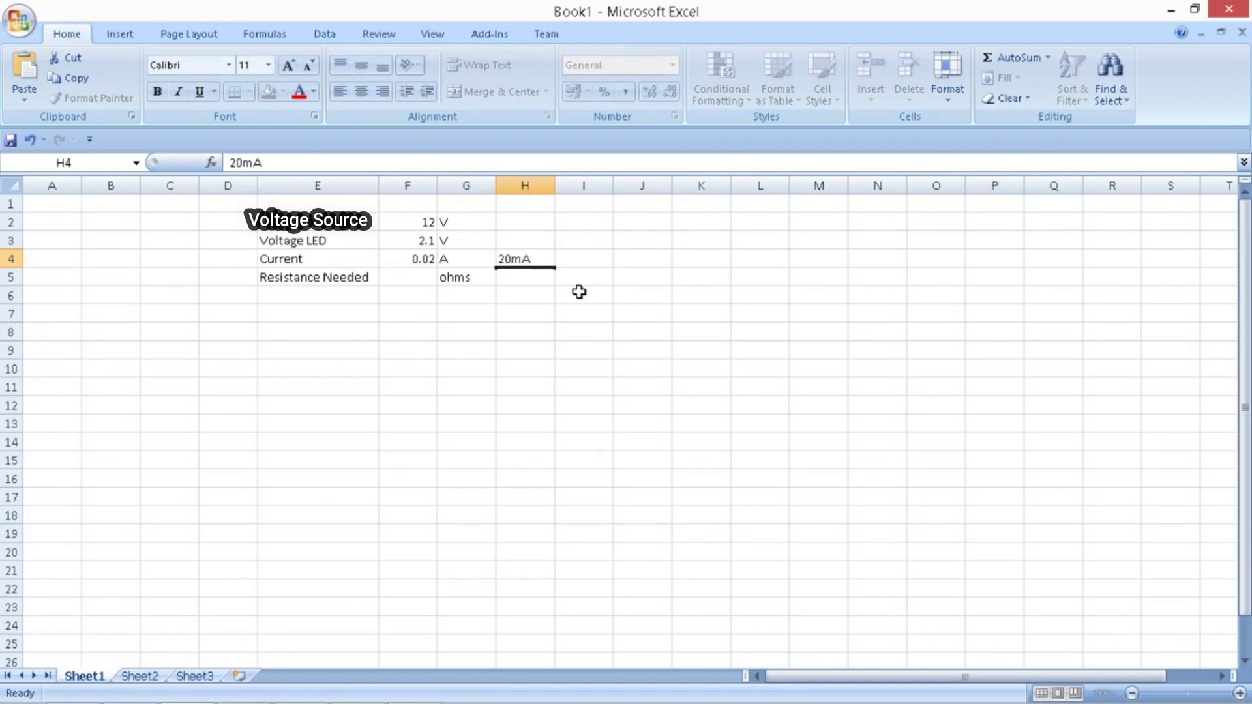
{"action": "key", "text": "Return"}
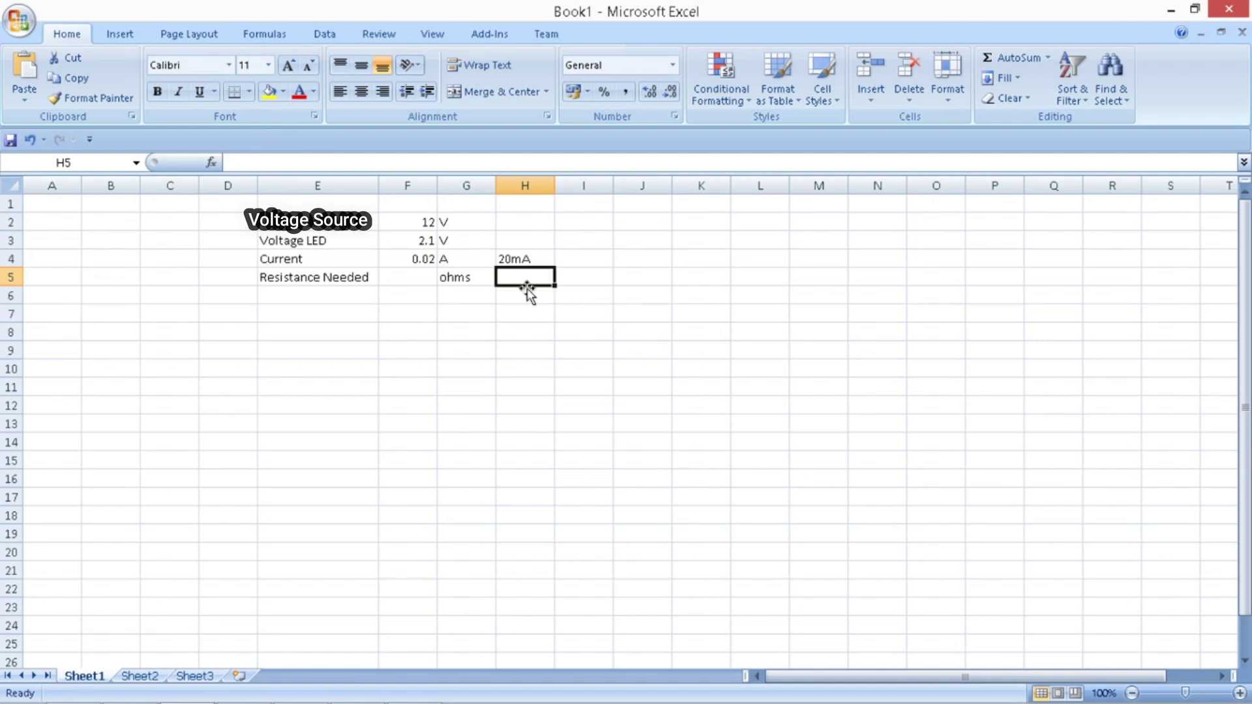
Step: Calculate the needed resistance in cell F5 with the formula =(12-2.1)/0.02, and review the formula
{"action": "left_click", "coordinate": [405, 284]}
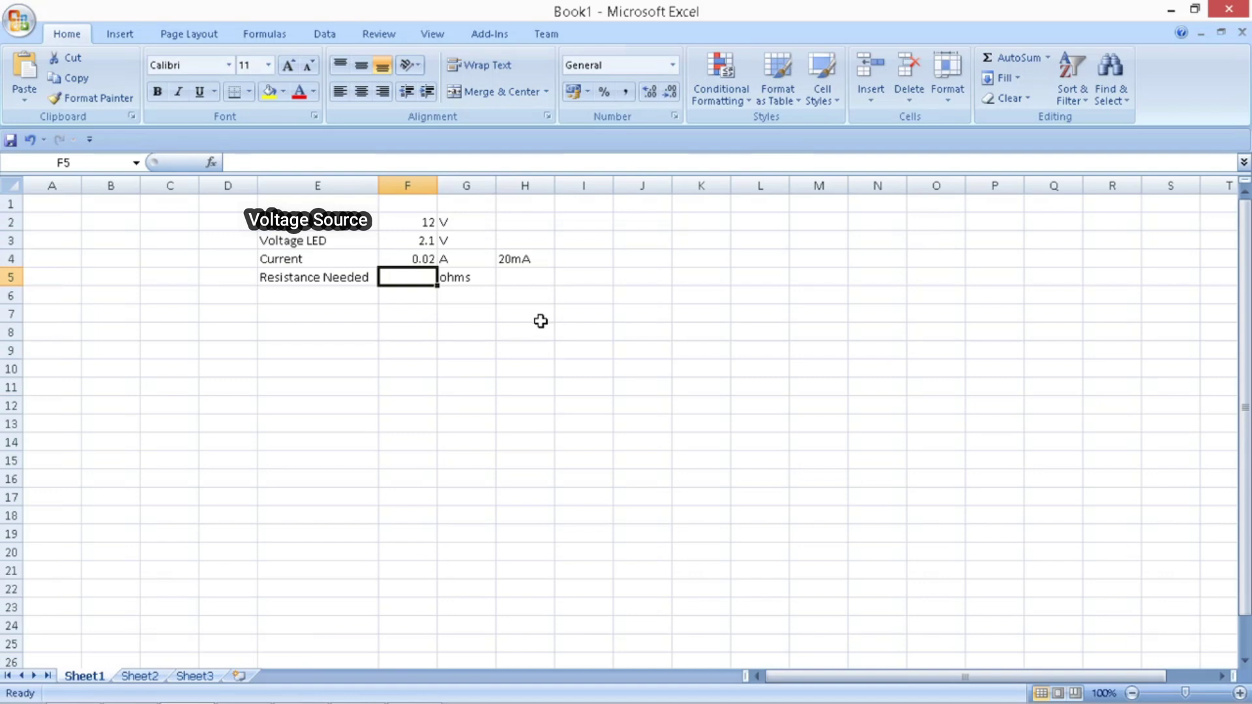
{"action": "type", "text": "=("}
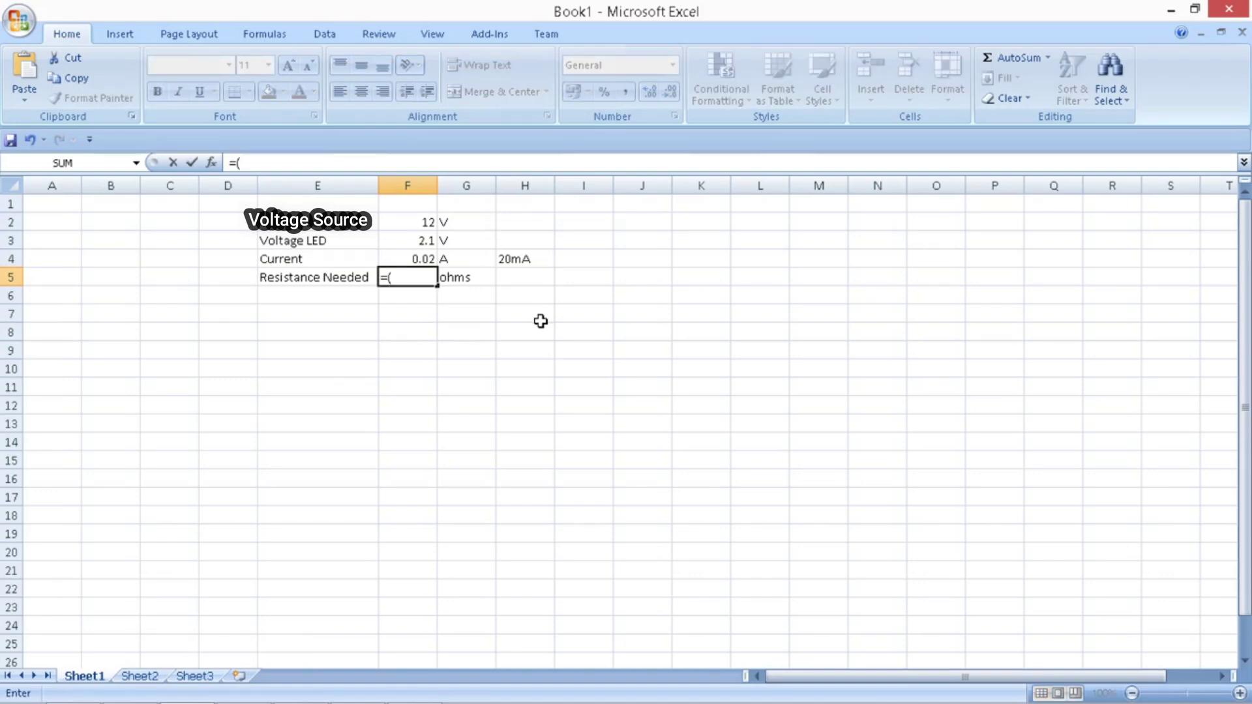
{"action": "type", "text": "12-2.1)/.02"}
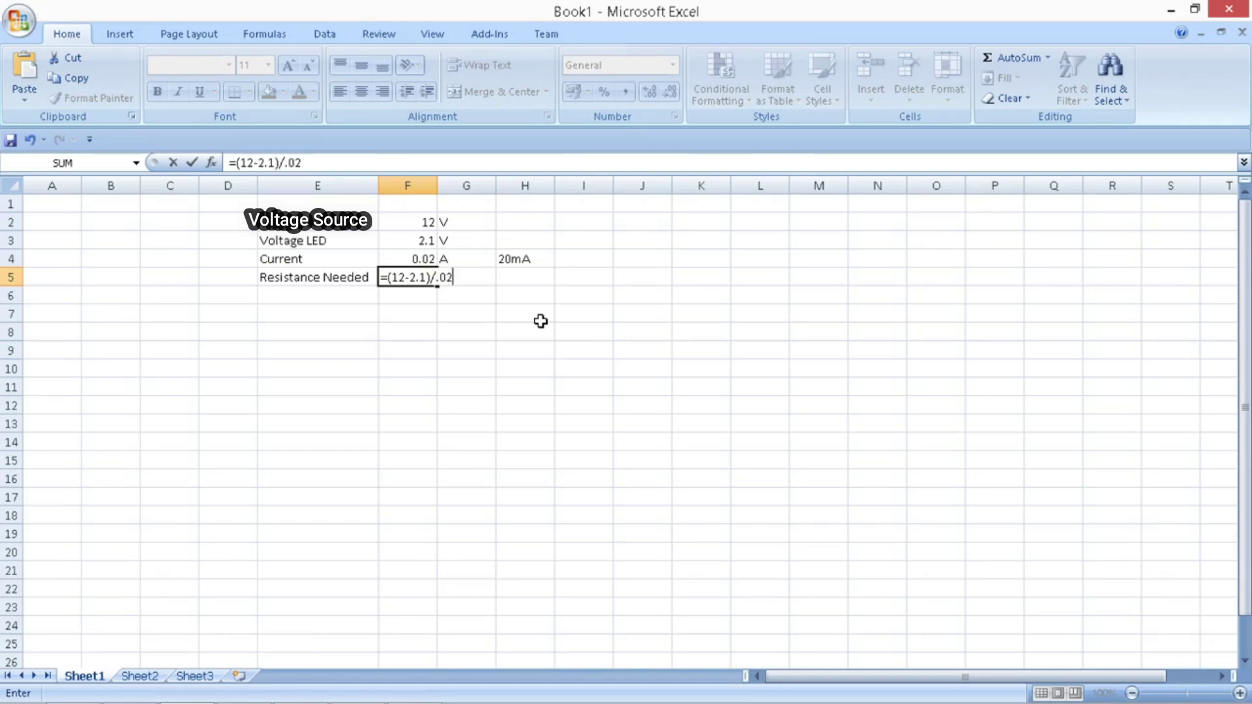
{"action": "key", "text": "BackSpace"}
{"action": "key", "text": "BackSpace"}
{"action": "key", "text": "BackSpace"}
{"action": "type", "text": "0.02"}
{"action": "key", "text": "Return"}
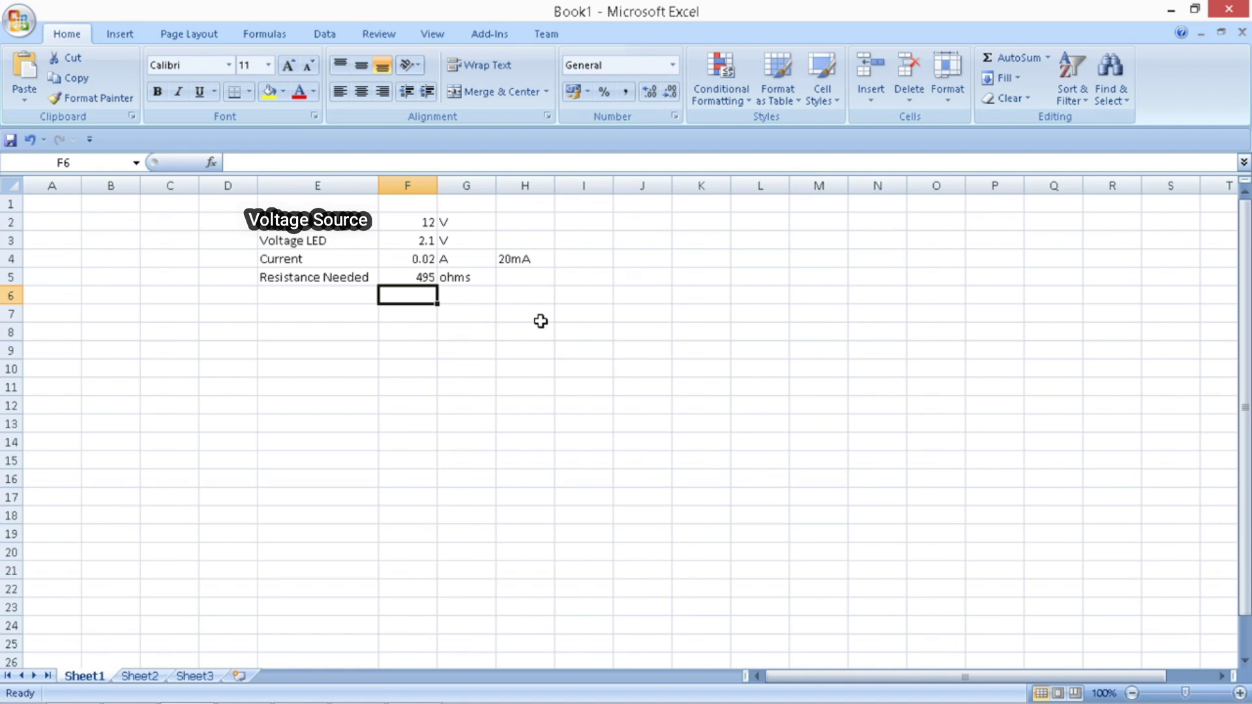
{"action": "left_click", "coordinate": [421, 275]}
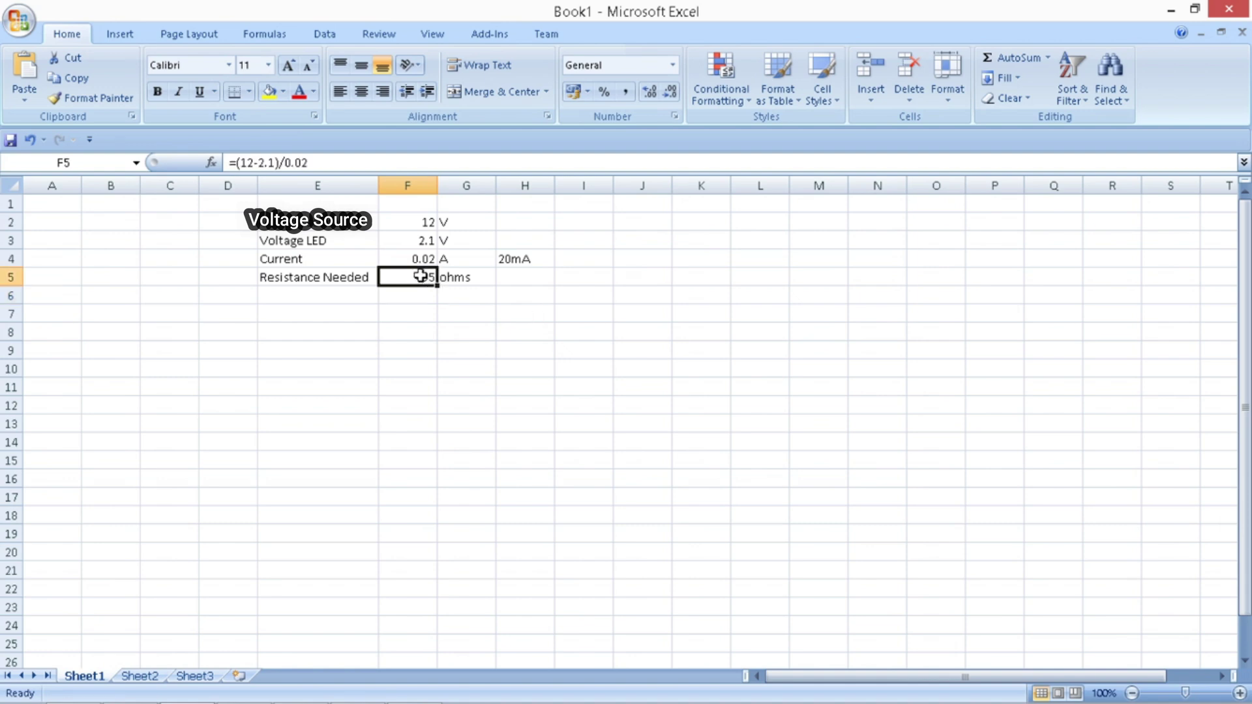
Step: Label cell E7 "or" and calculate the resistance from cell references in F7 with the formula =(F2-F3)/F4
{"action": "left_click", "coordinate": [290, 313]}
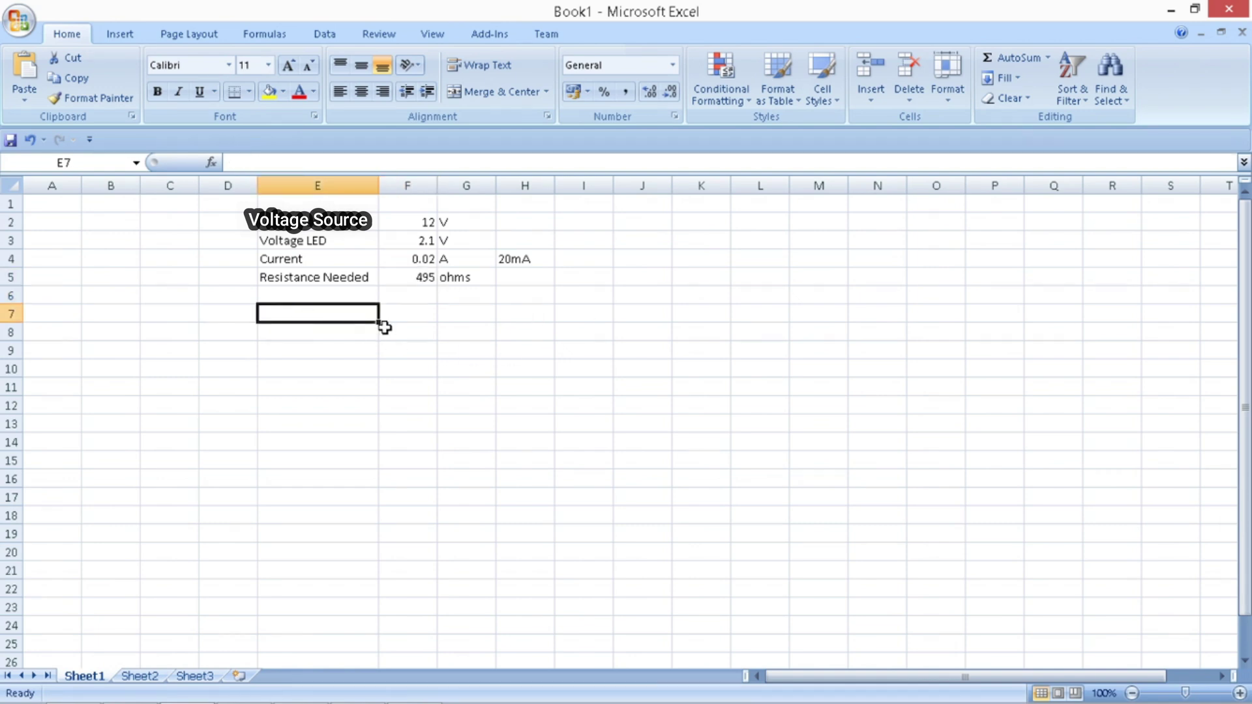
{"action": "type", "text": "or"}
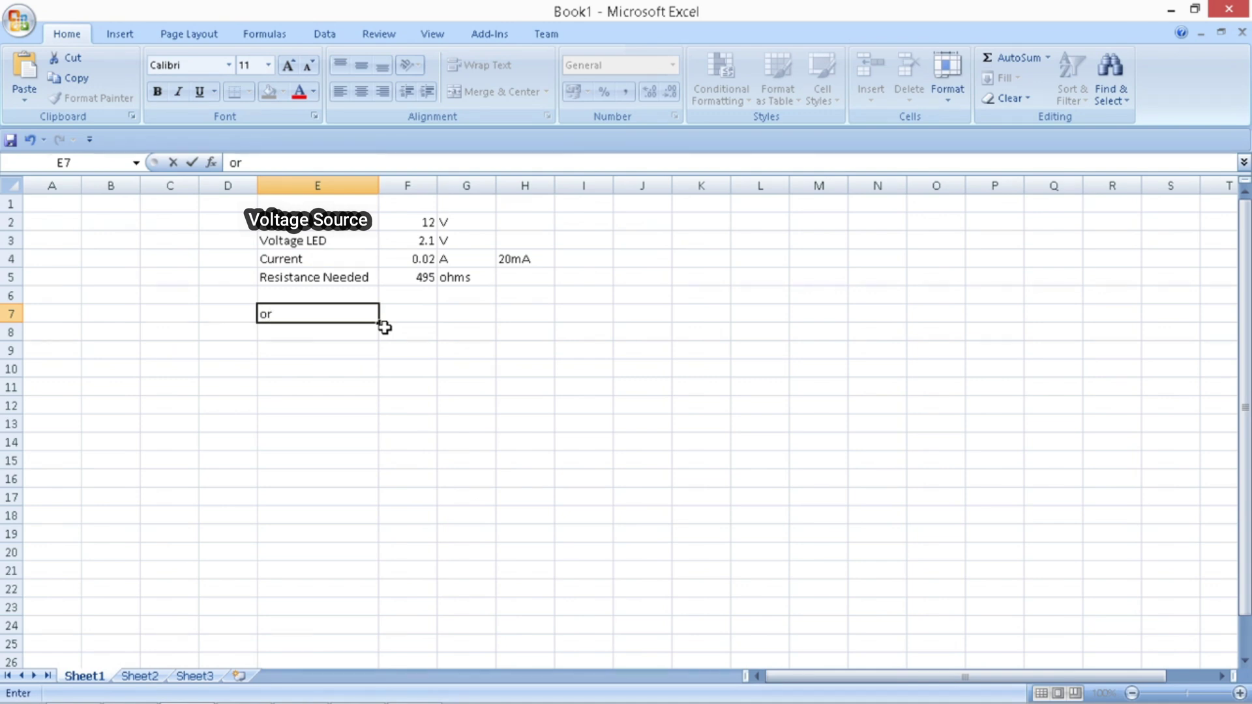
{"action": "left_click", "coordinate": [422, 316]}
{"action": "type", "text": "="}
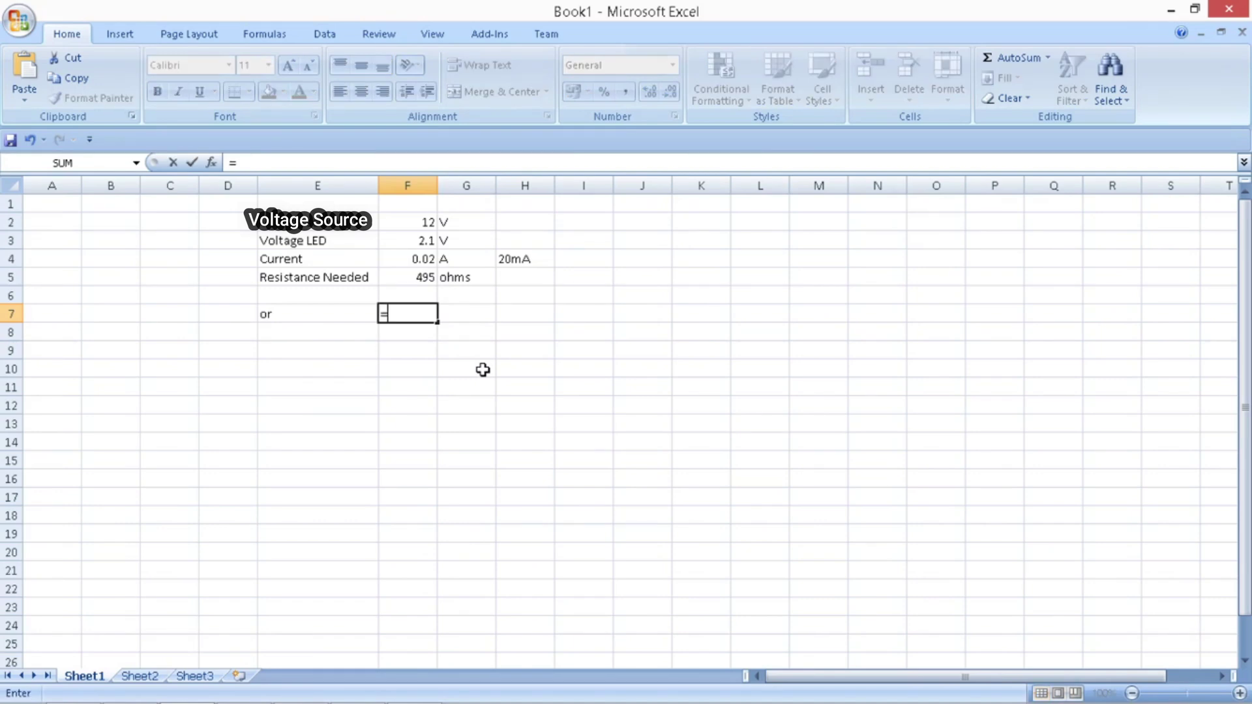
{"action": "type", "text": "("}
{"action": "left_click", "coordinate": [420, 222]}
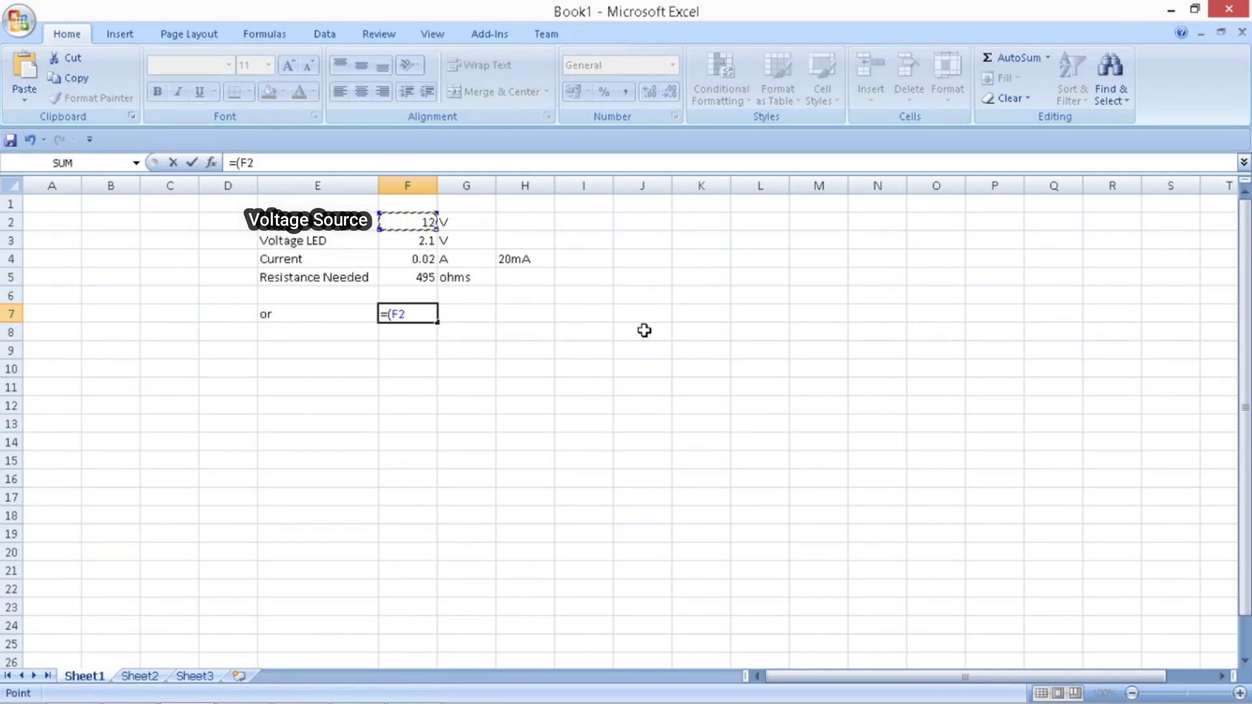
{"action": "type", "text": "-"}
{"action": "left_click", "coordinate": [418, 242]}
{"action": "type", "text": ")"}
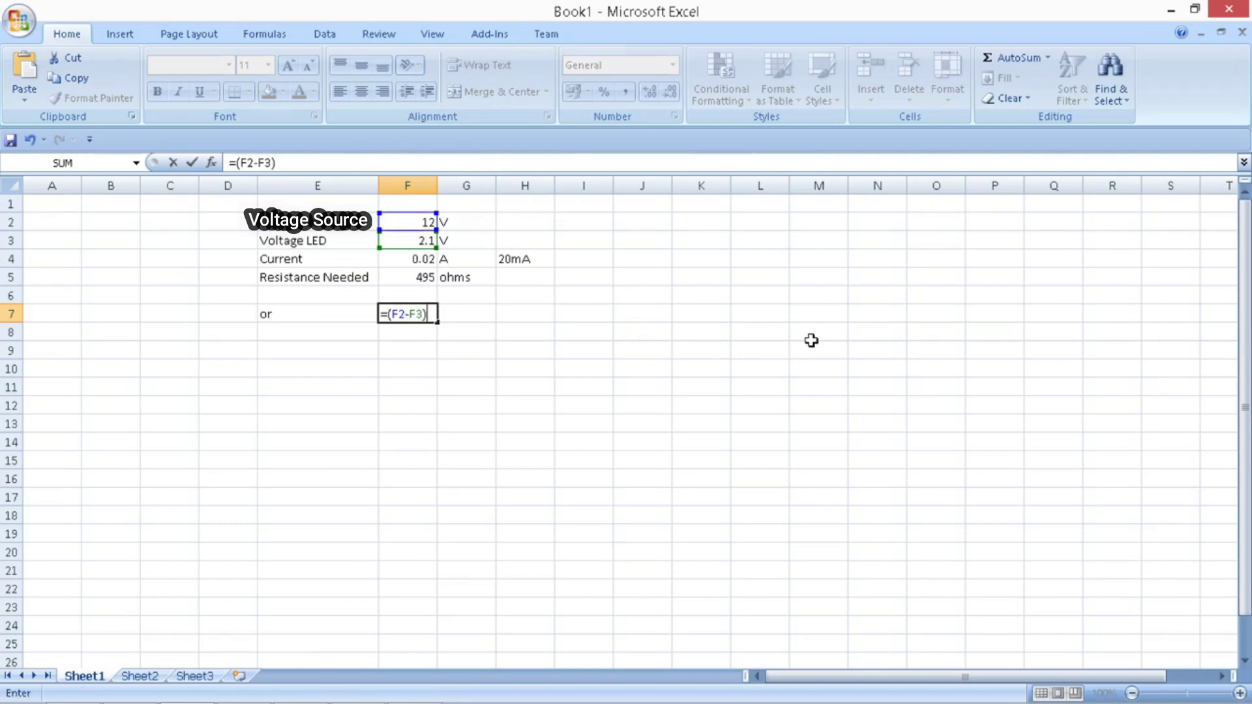
{"action": "type", "text": "/"}
{"action": "left_click", "coordinate": [427, 261]}
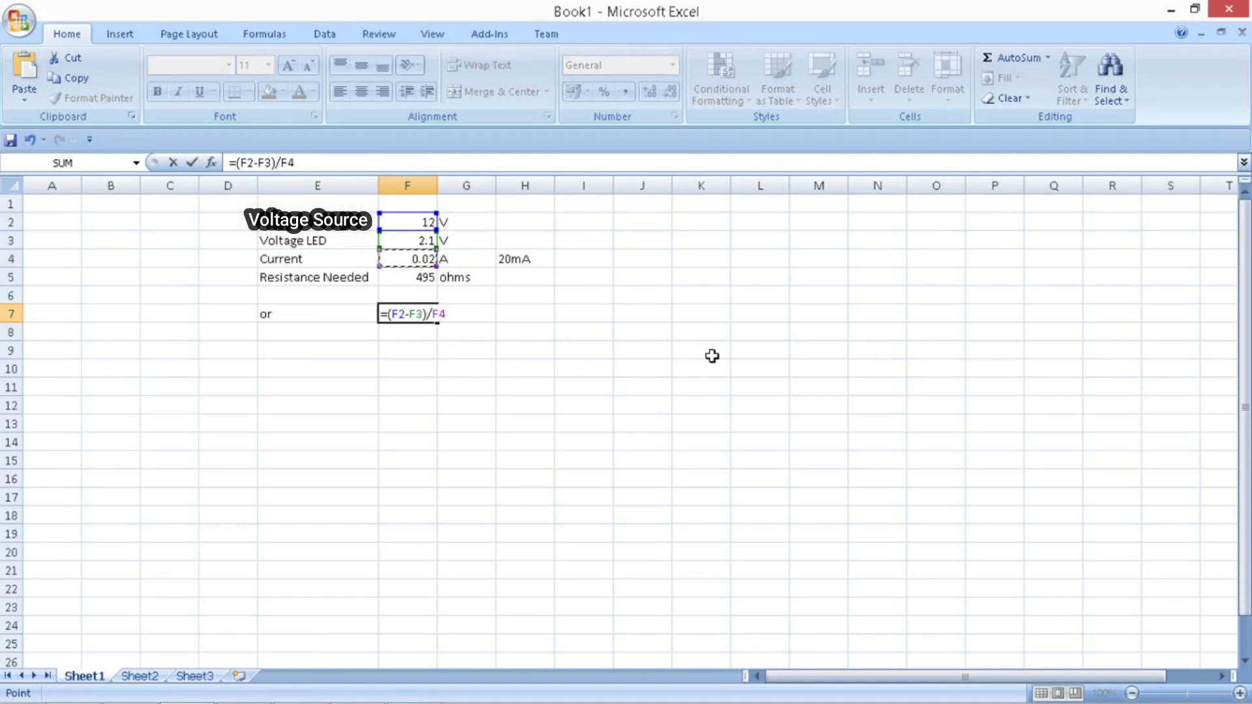
{"action": "key", "text": "Return"}
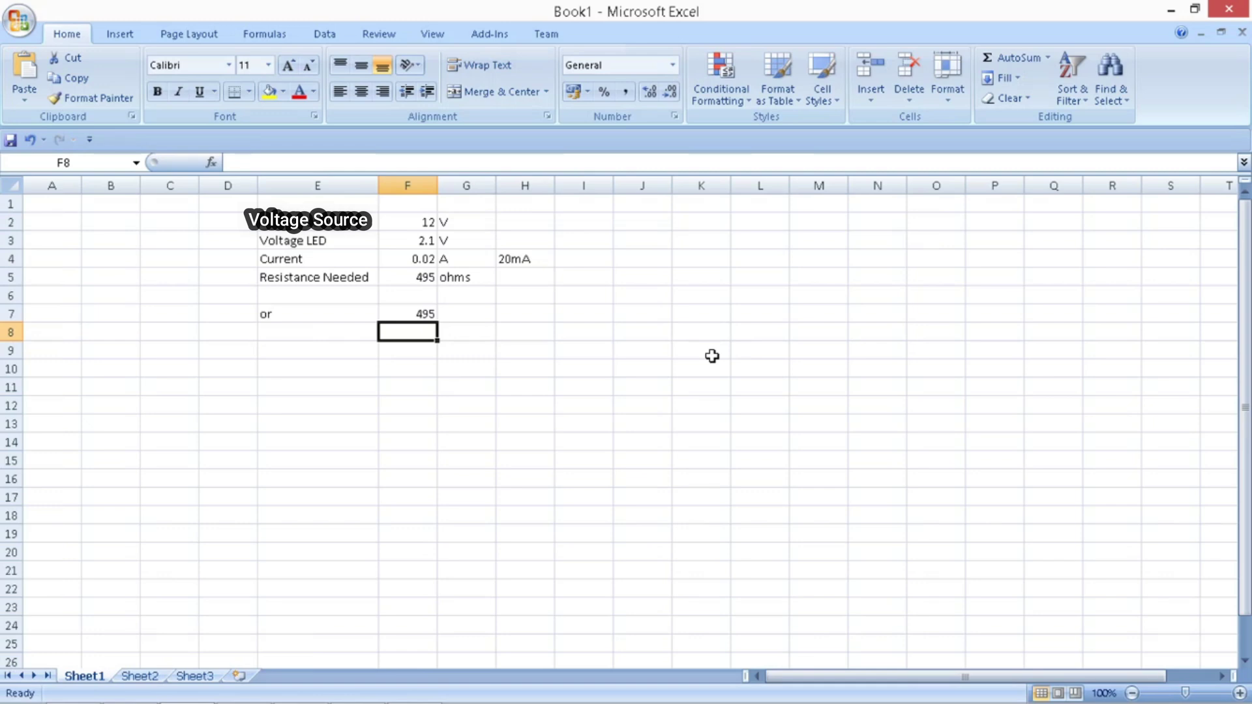
Step: Change the voltage source value in cell F2 to 5
{"action": "key", "text": "Up"}
{"action": "key", "text": "Up"}
{"action": "key", "text": "Up"}
{"action": "key", "text": "Up"}
{"action": "key", "text": "Up"}
{"action": "key", "text": "Up"}
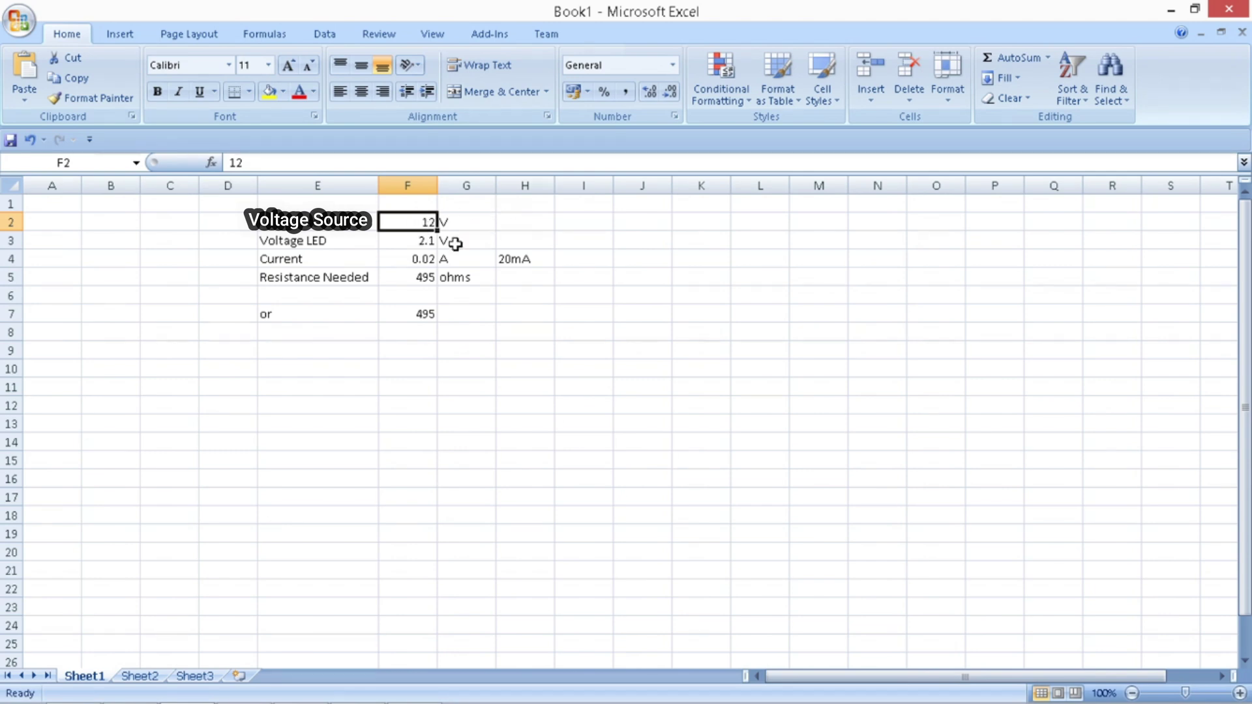
{"action": "type", "text": "5"}
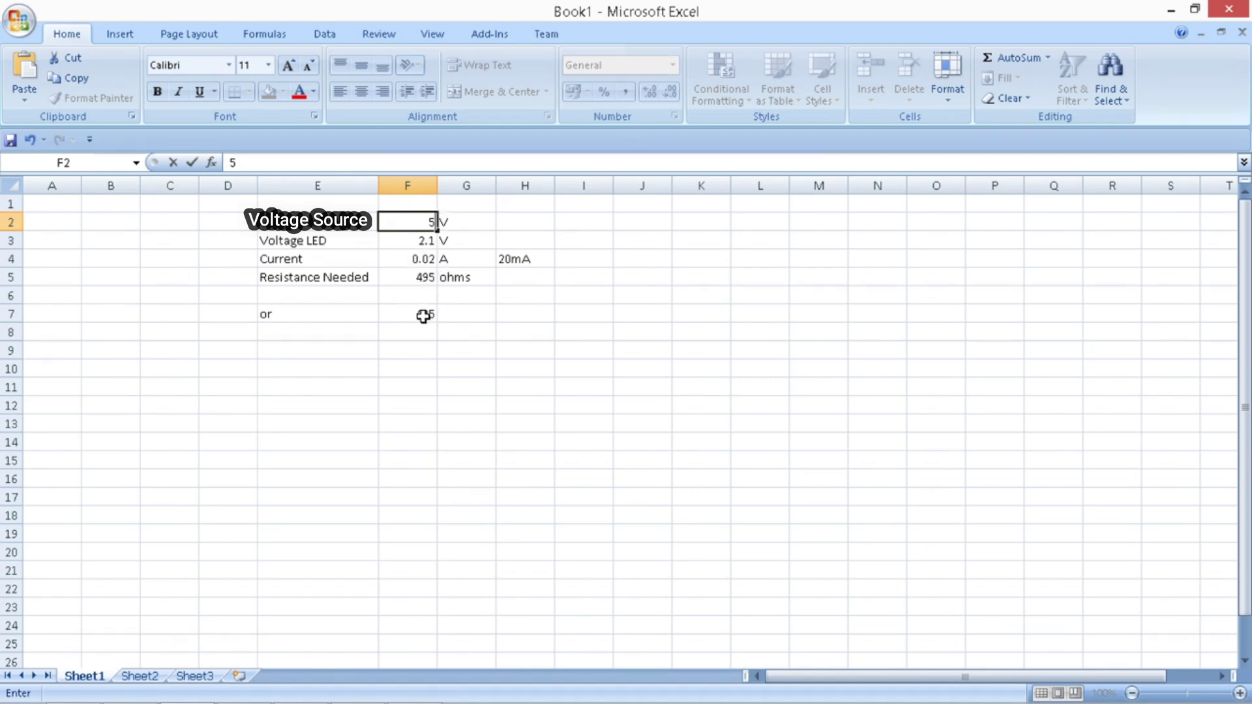
Step: Add the unit "ohms" in cell G7 beside the calculated resistance and review the formula in F7
{"action": "left_click", "coordinate": [460, 311]}
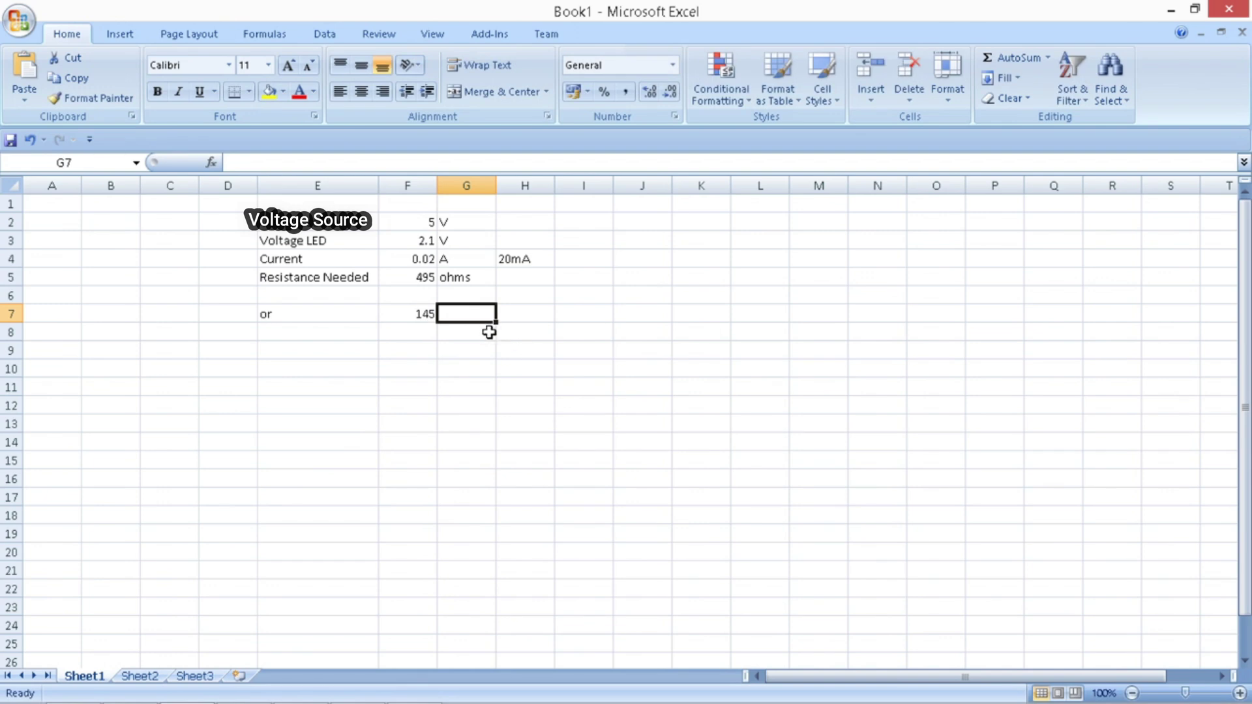
{"action": "type", "text": "ohms"}
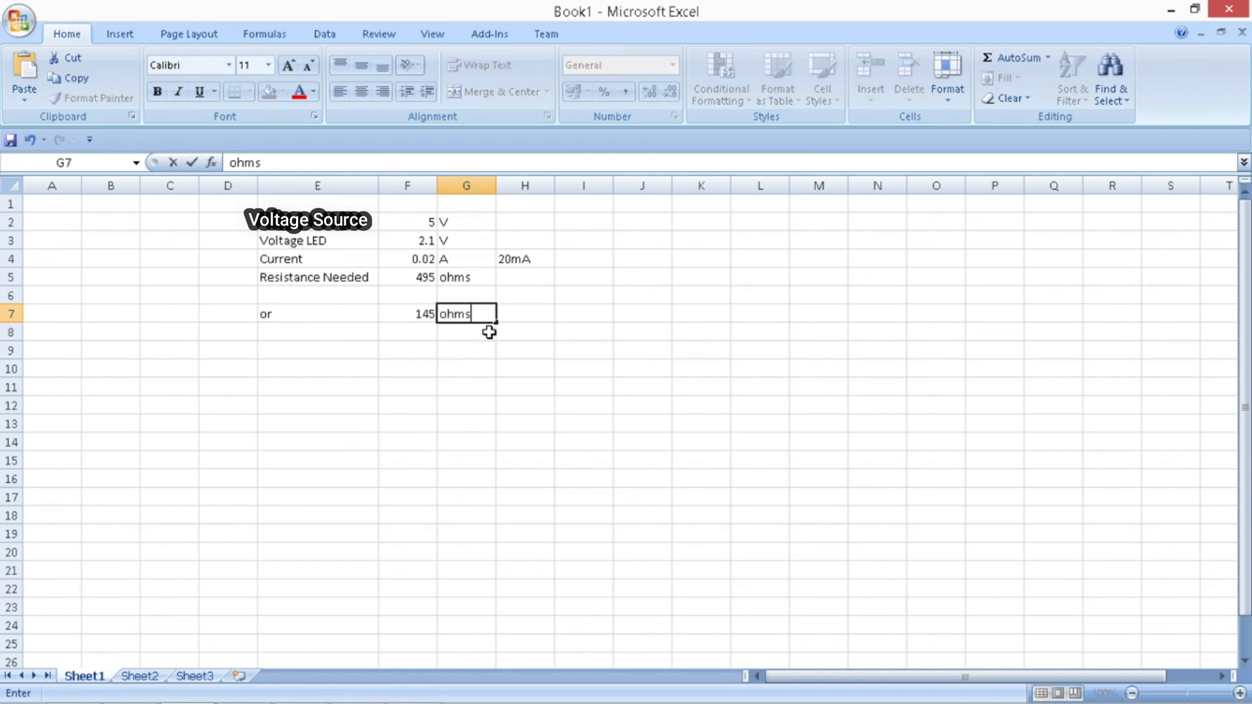
{"action": "left_click", "coordinate": [396, 337]}
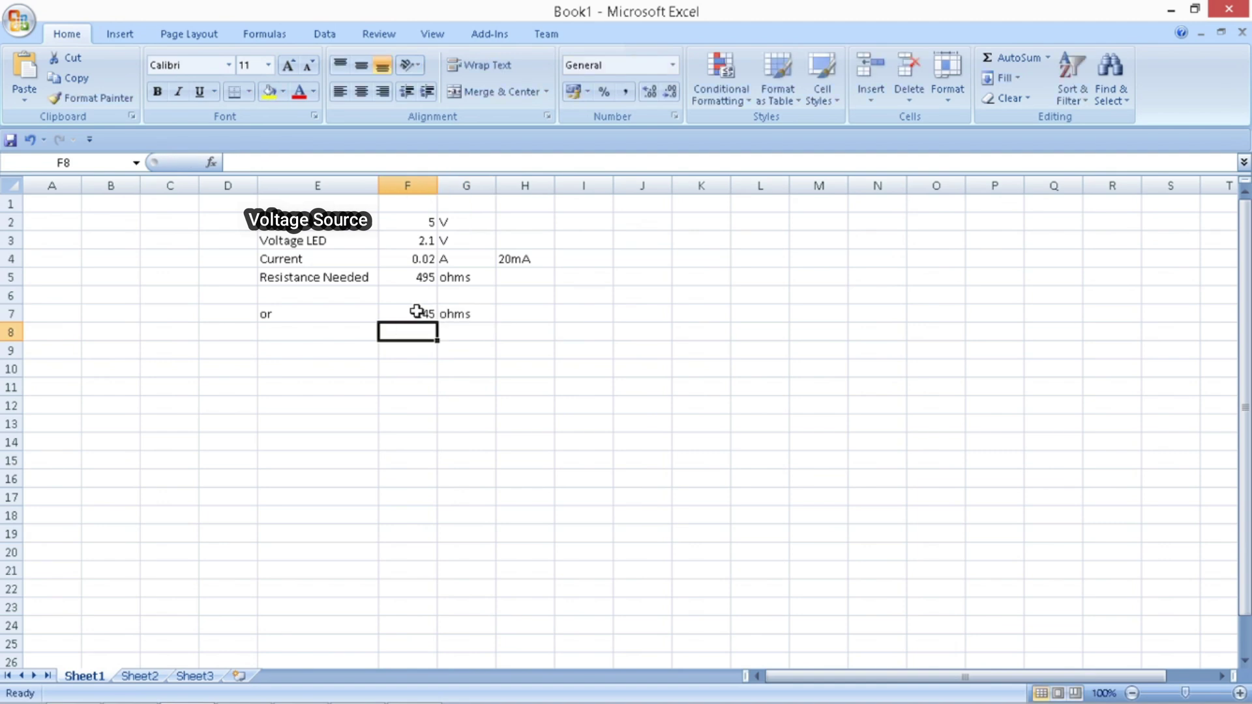
{"action": "left_click", "coordinate": [410, 313]}
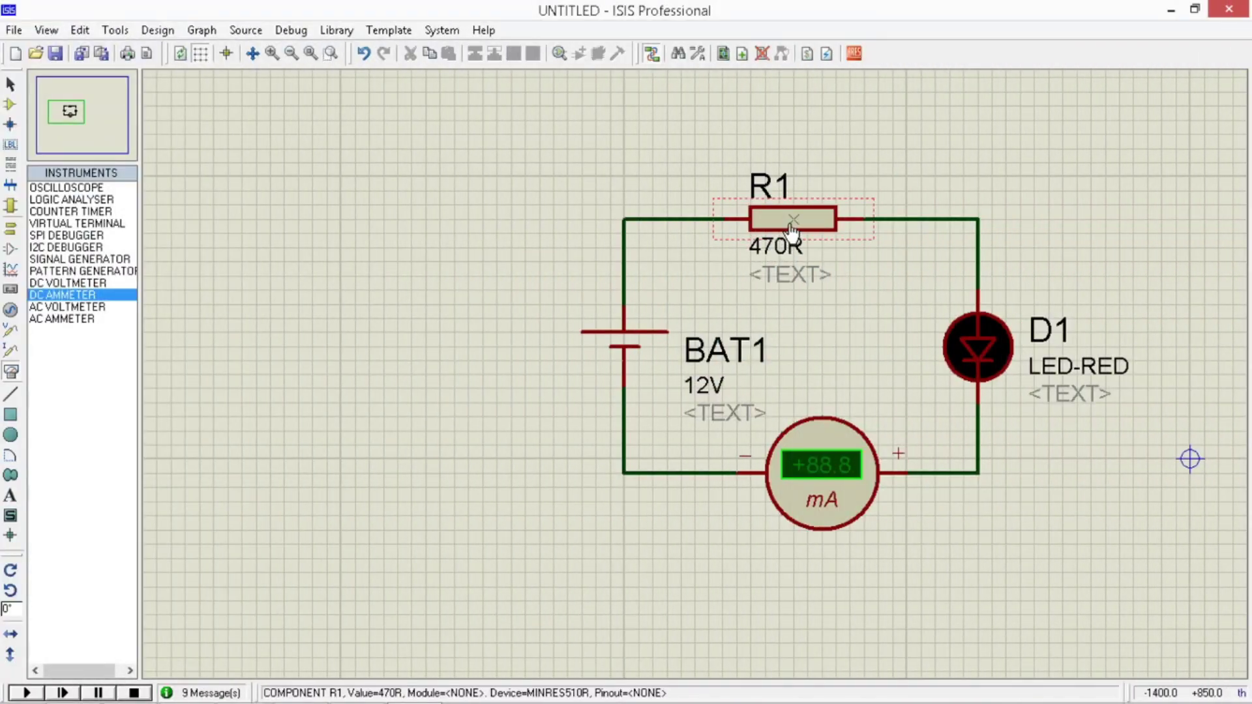
Step: Switch to ISIS and set the voltage of battery BAT1 to 5V
{"action": "right_click", "coordinate": [648, 350]}
{"action": "left_click", "coordinate": [717, 335]}
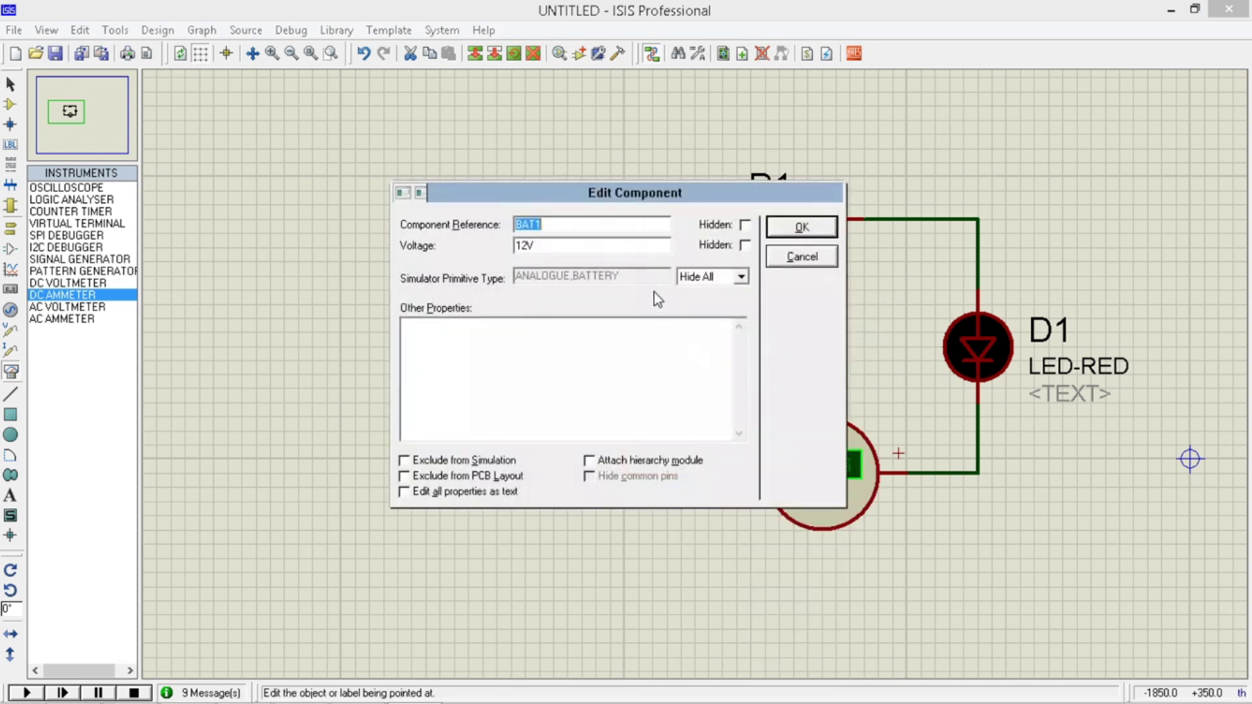
{"action": "double_click", "coordinate": [562, 247]}
{"action": "type", "text": "5V"}
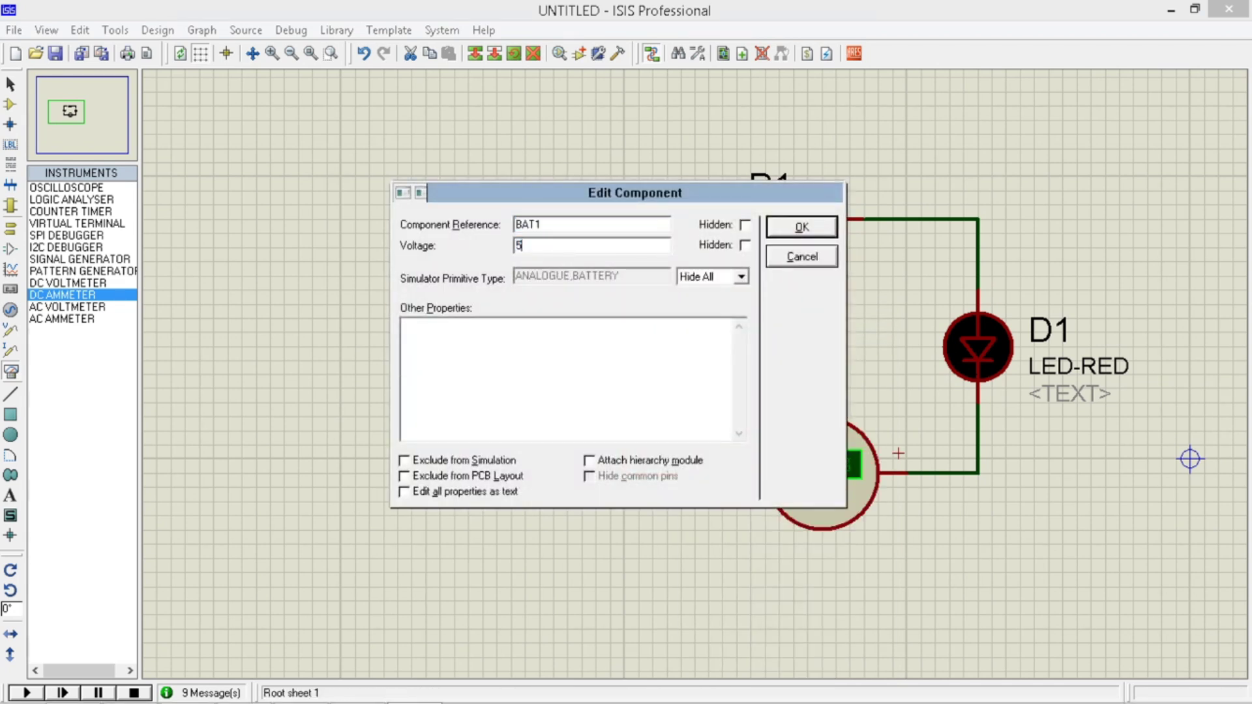
{"action": "left_click", "coordinate": [801, 228]}
Step: Check the calculated resistance in the Excel sheet and set resistor R1 to 145R in ISIS
{"action": "key", "text": "alt+Tab"}
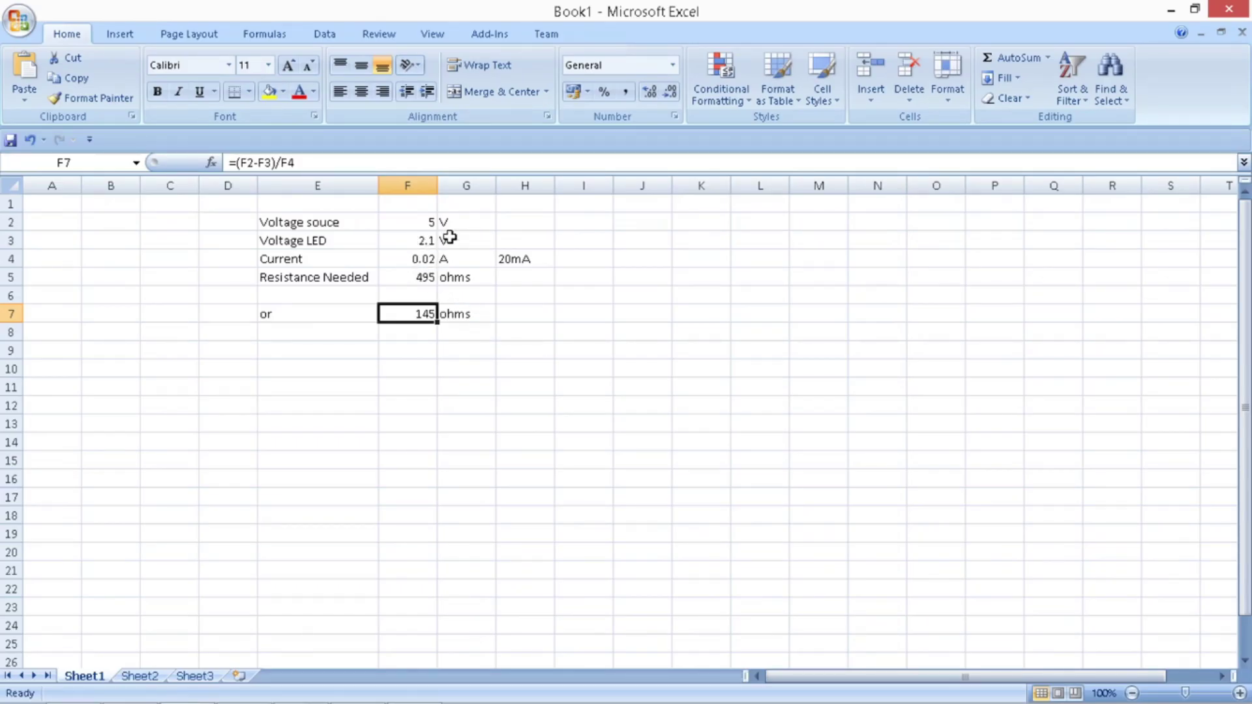
{"action": "key", "text": "alt+Tab"}
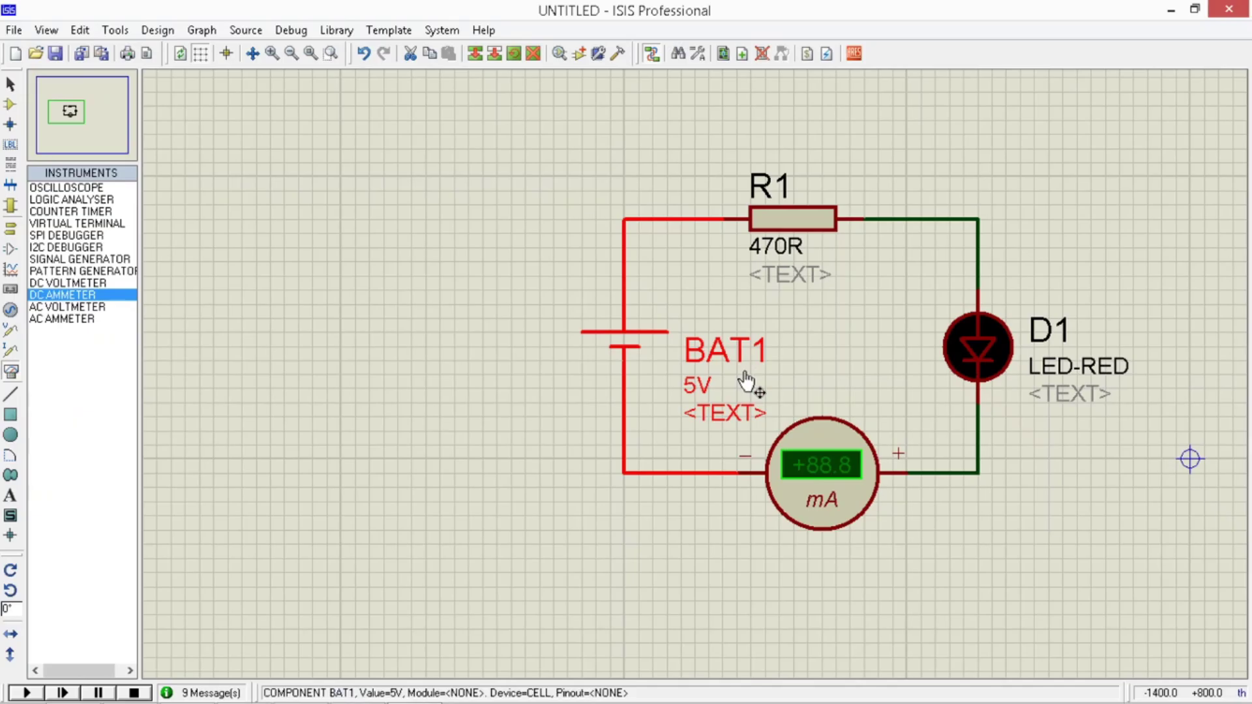
{"action": "right_click", "coordinate": [790, 260]}
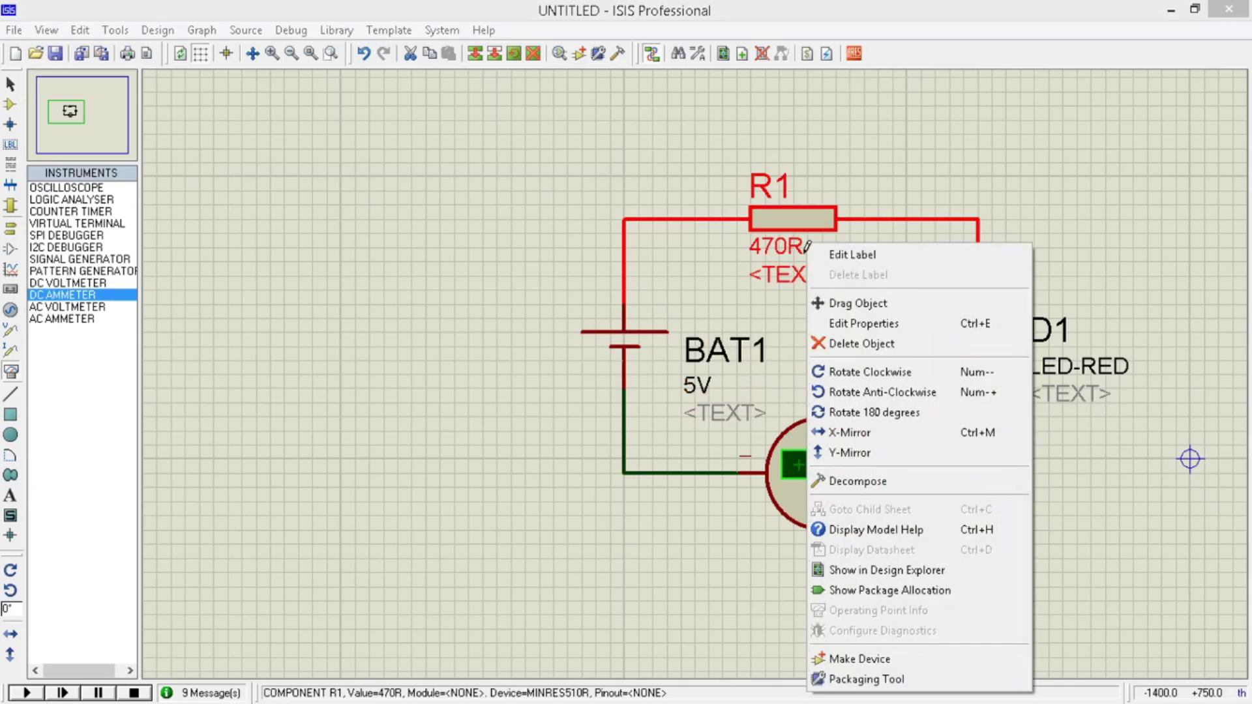
{"action": "left_click", "coordinate": [841, 327]}
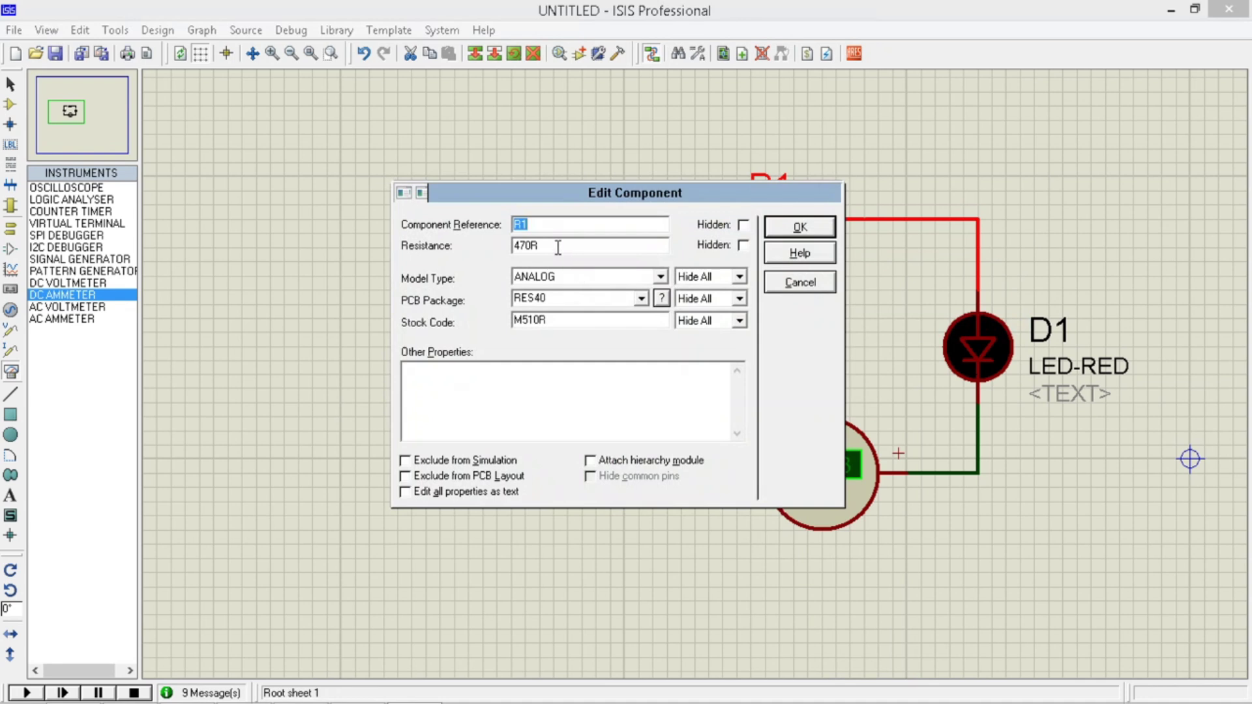
{"action": "left_click_drag", "start_coordinate": [529, 240], "coordinate": [483, 248]}
{"action": "type", "text": "1"}
{"action": "key", "text": "Return"}
Step: Recheck the calculated resistance in Excel, and in ISIS run the simulation to read the LED current before stopping it
{"action": "key", "text": "alt+Tab"}
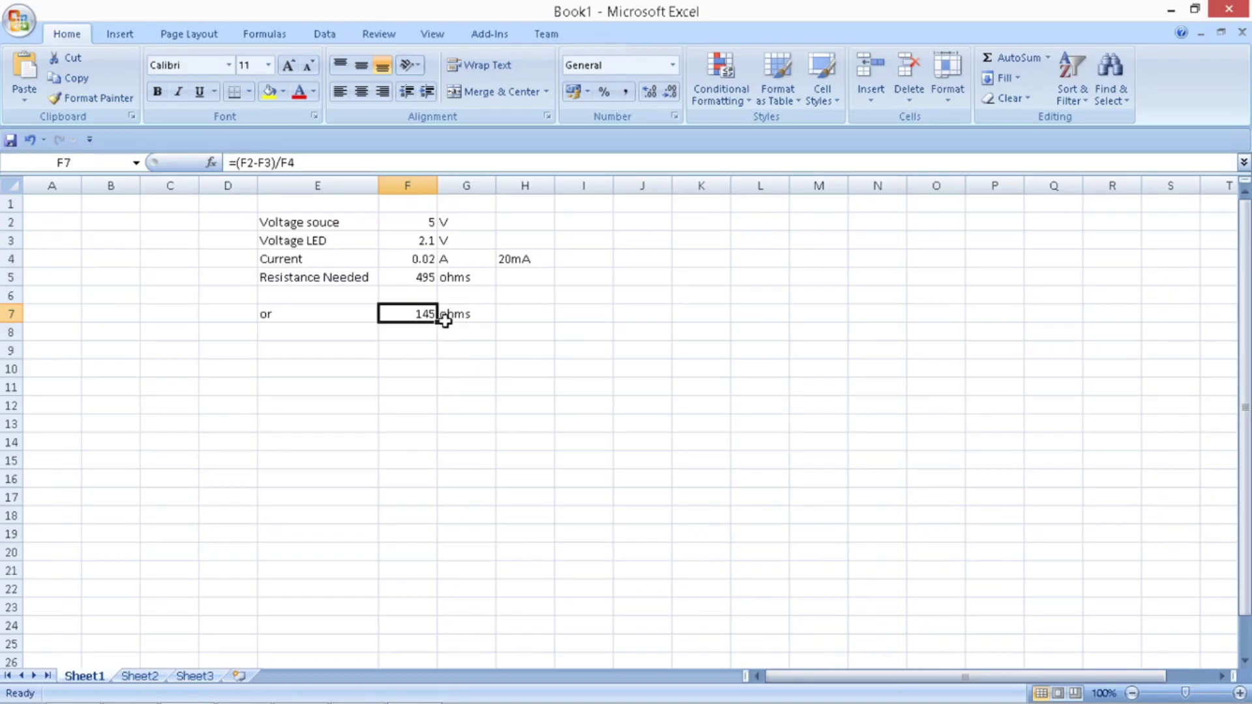
{"action": "key", "text": "alt+Tab"}
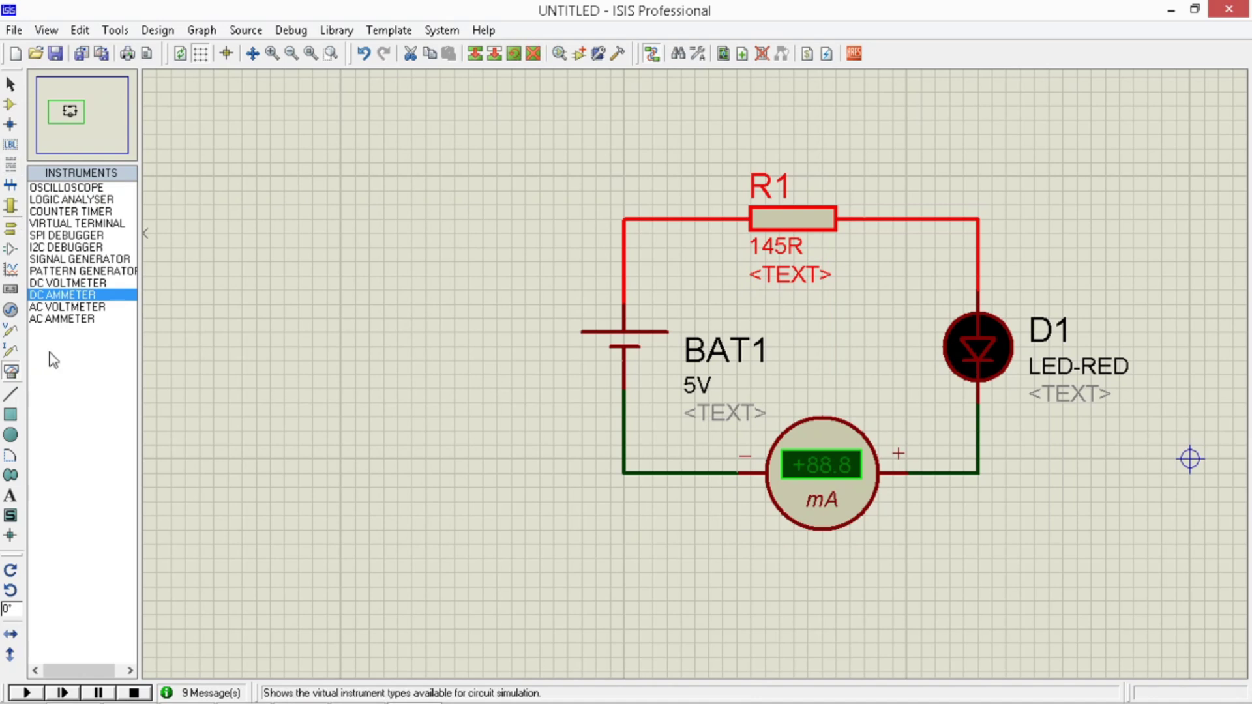
{"action": "left_click", "coordinate": [24, 694]}
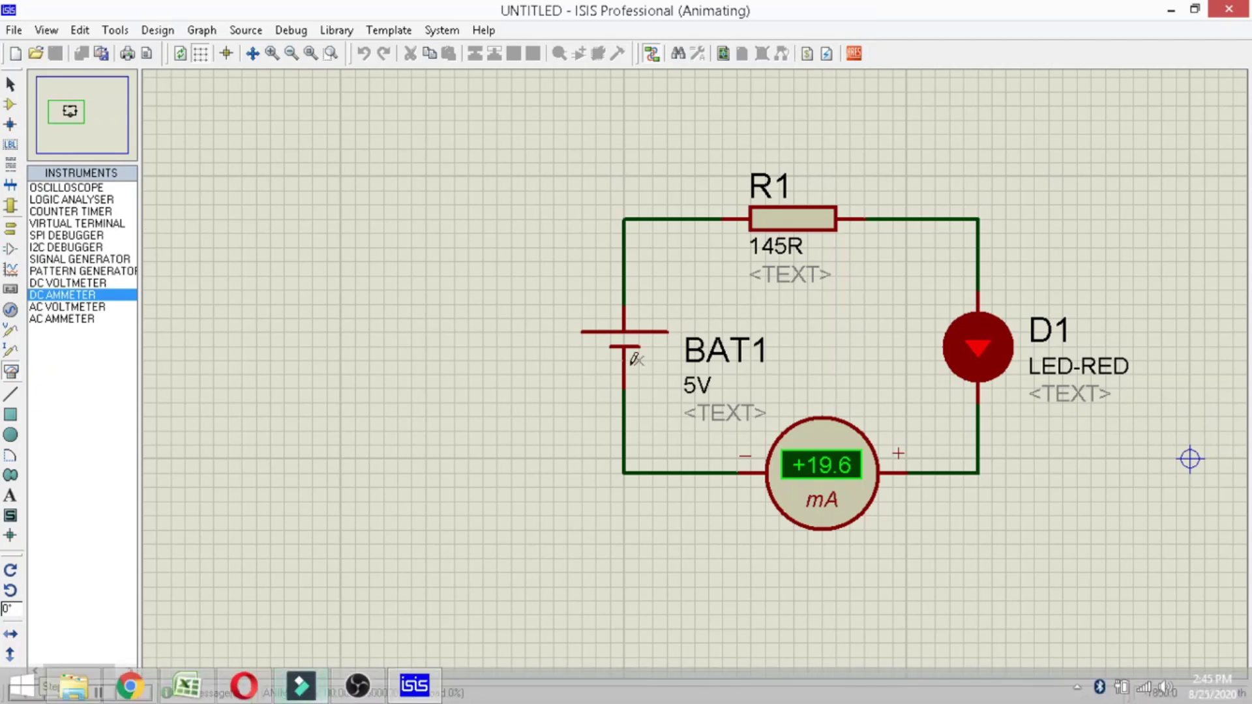
{"action": "left_click", "coordinate": [134, 693]}
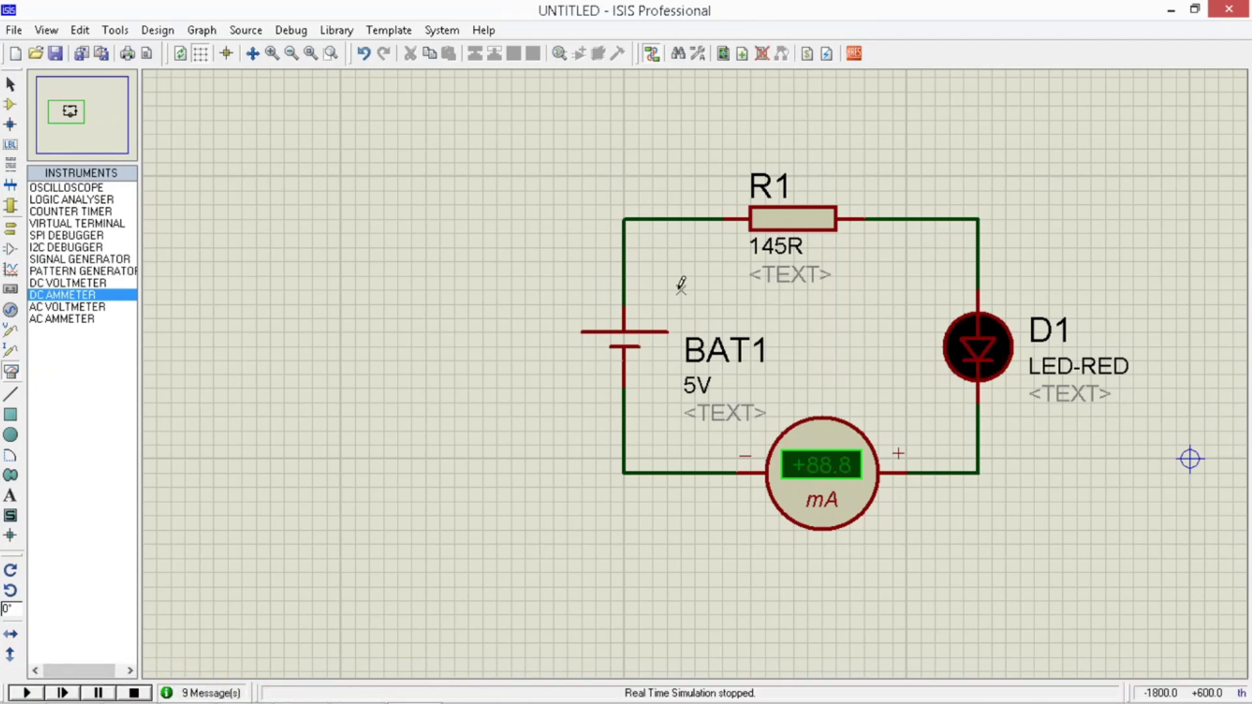
Step: Set resistor R1 to 150R and run the simulation to read the LED current, stopping it when done
{"action": "right_click", "coordinate": [799, 252]}
{"action": "left_click", "coordinate": [836, 323]}
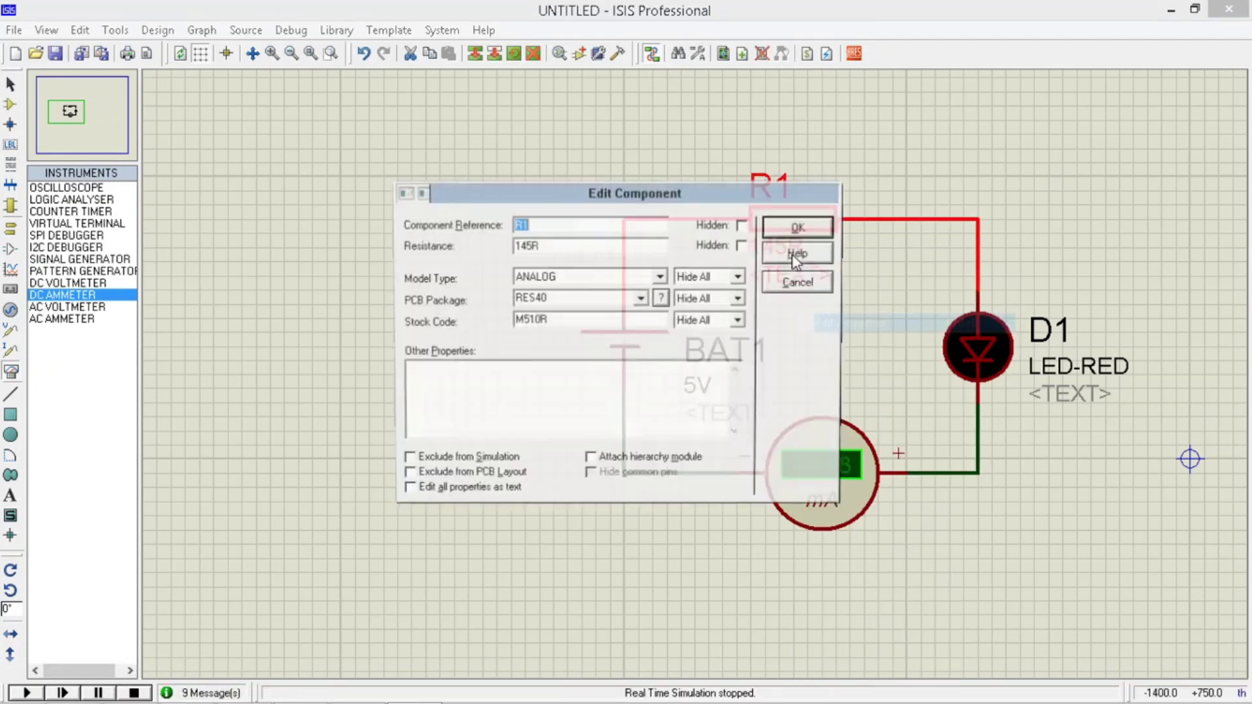
{"action": "left_click", "coordinate": [533, 246]}
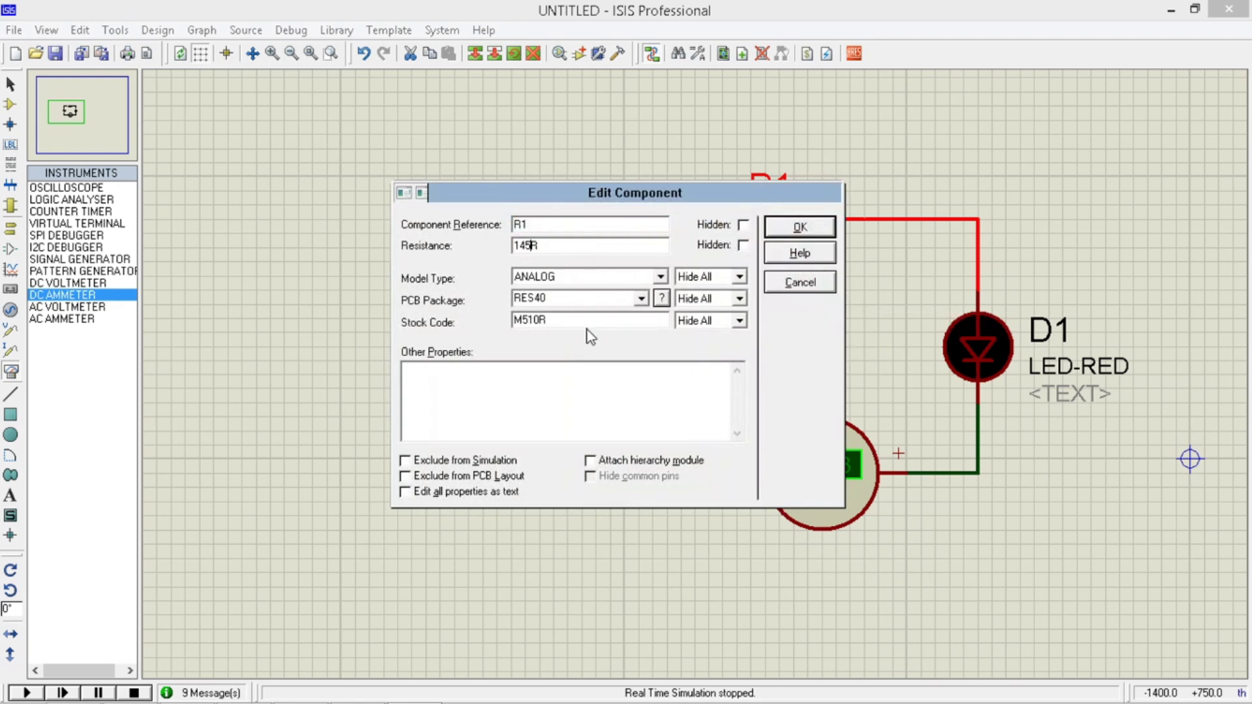
{"action": "type", "text": "50"}
{"action": "key", "text": "Return"}
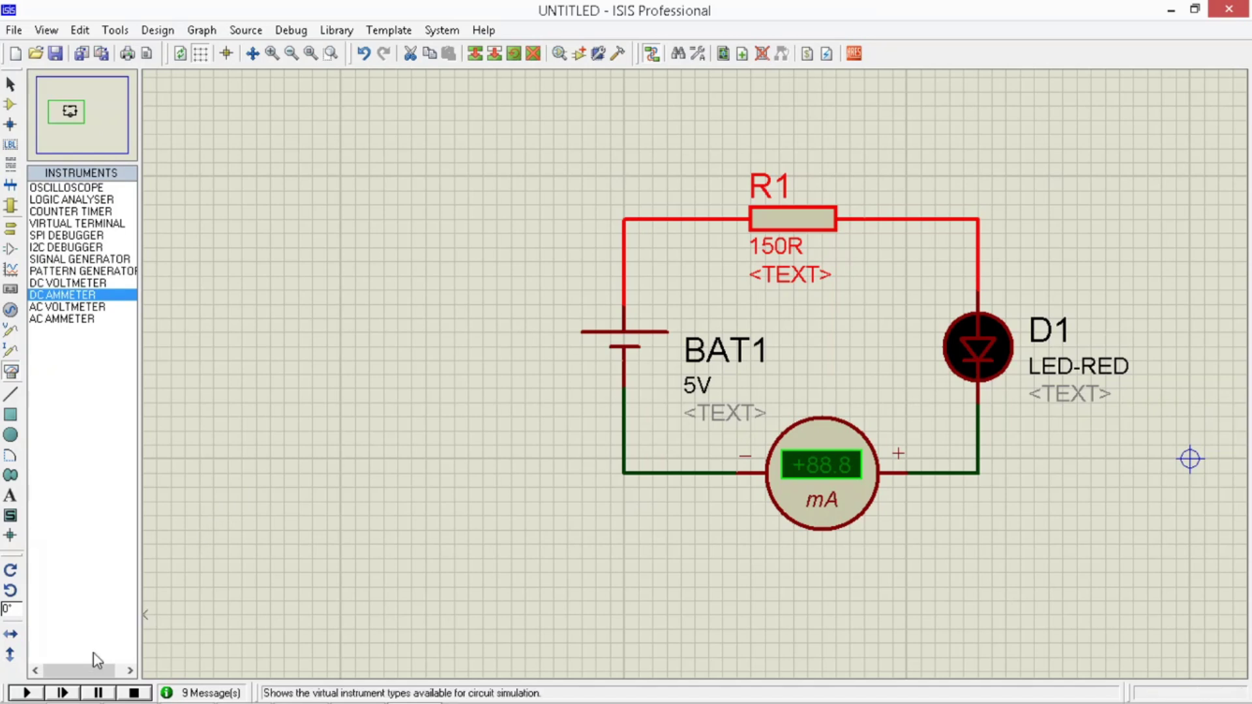
{"action": "left_click", "coordinate": [26, 692]}
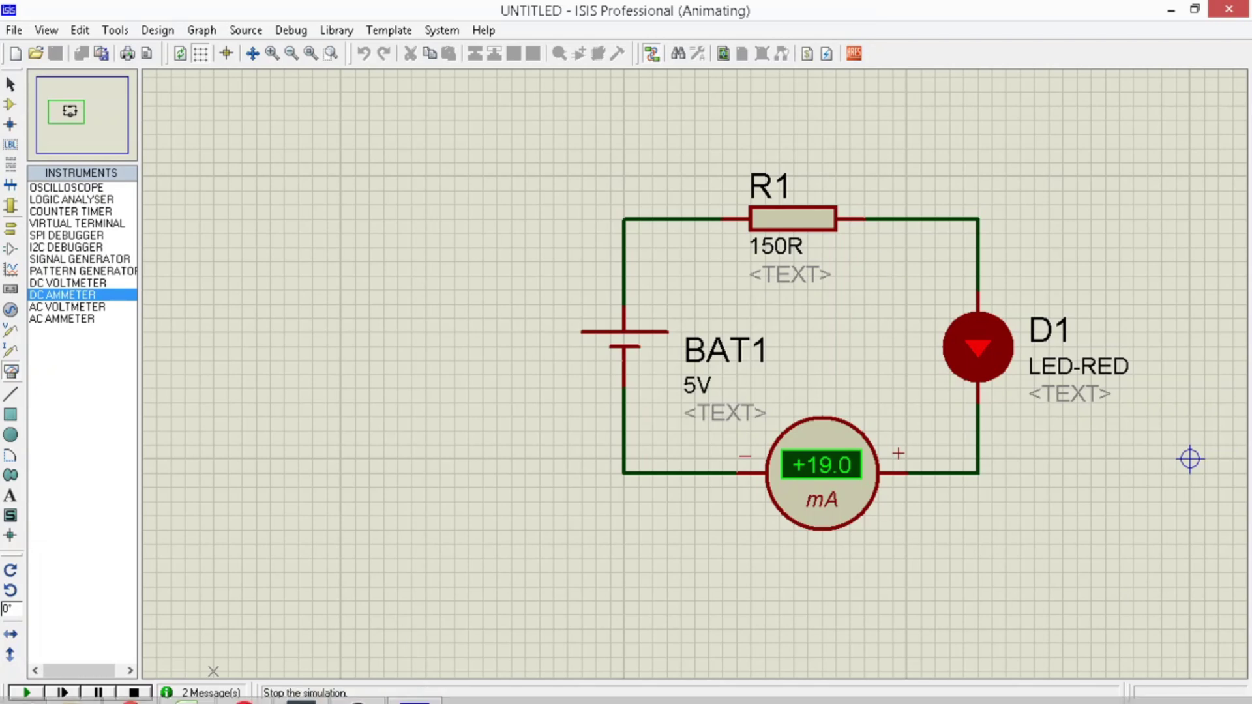
{"action": "left_click", "coordinate": [134, 692]}
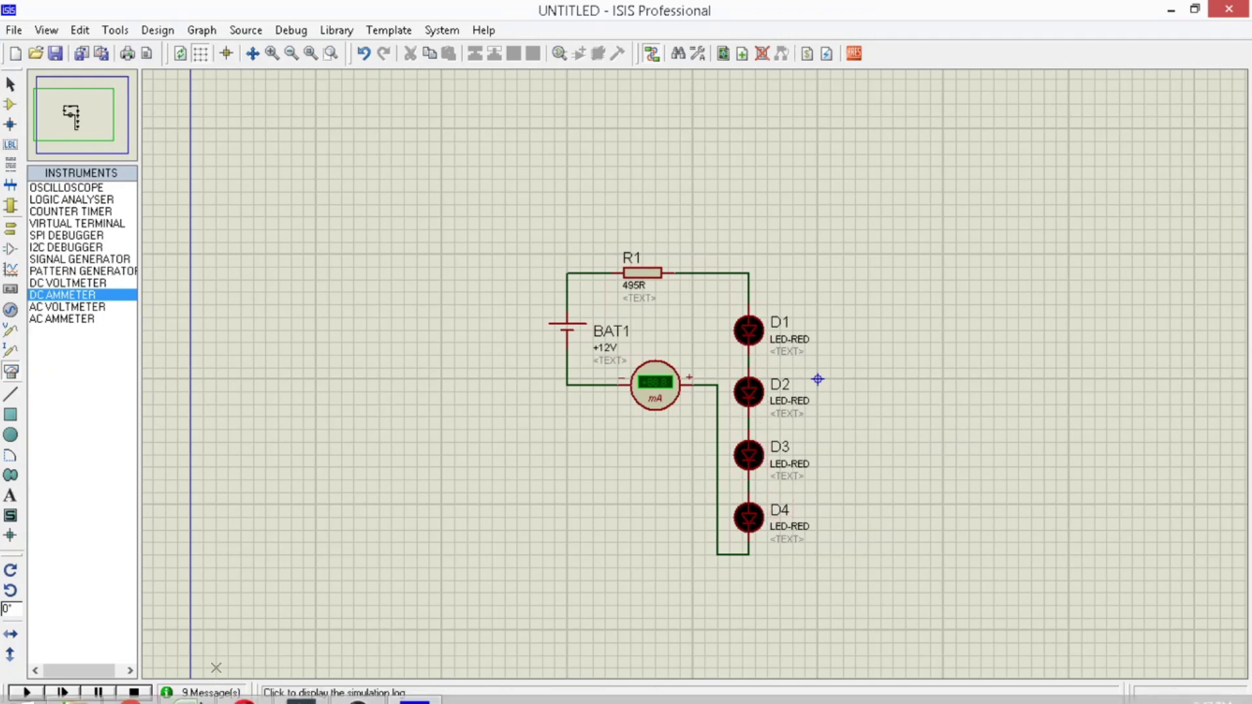
Step: Switch to Excel and calculate the total voltage of four series LEDs in cell H3 with =4*F3
{"action": "key", "text": "alt+Tab"}
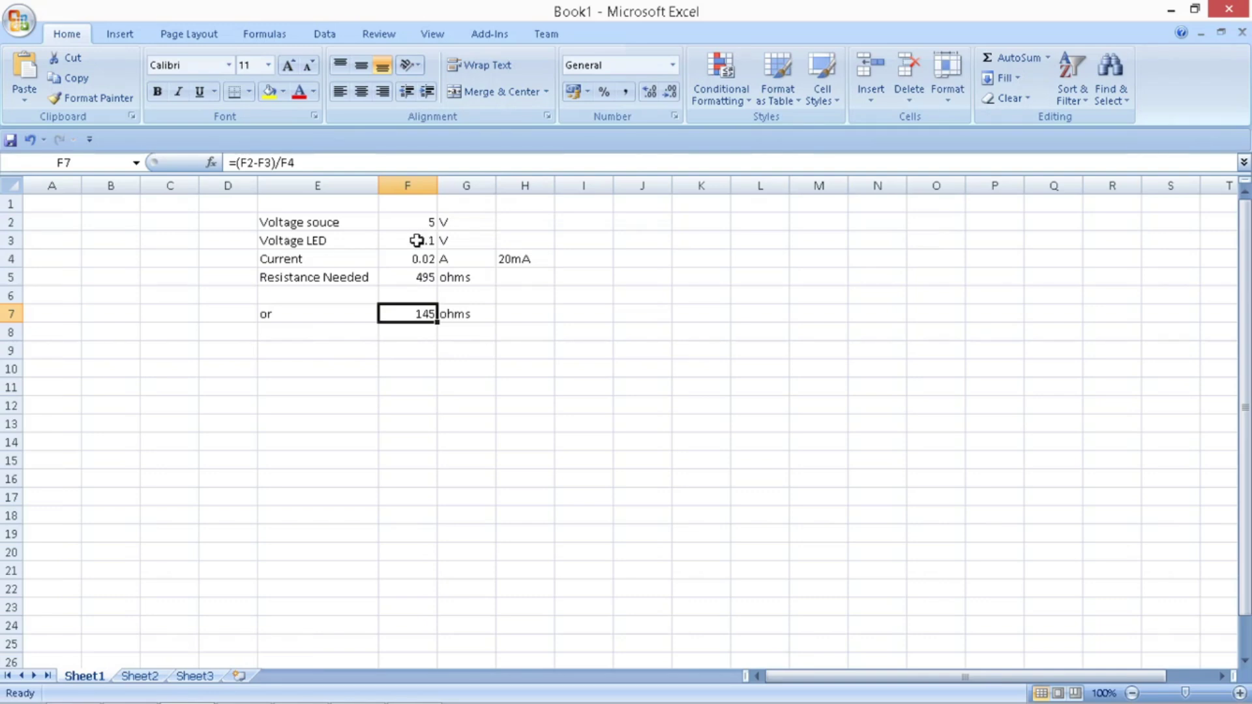
{"action": "left_click", "coordinate": [515, 239]}
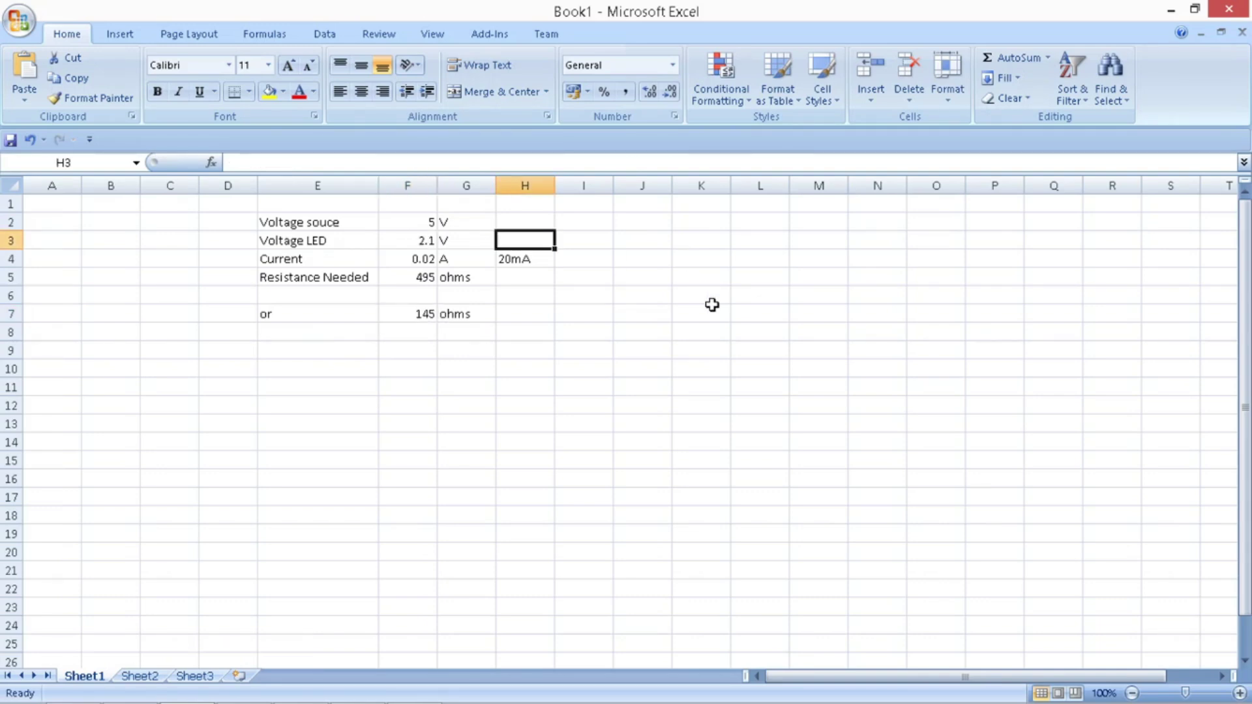
{"action": "type", "text": "="}
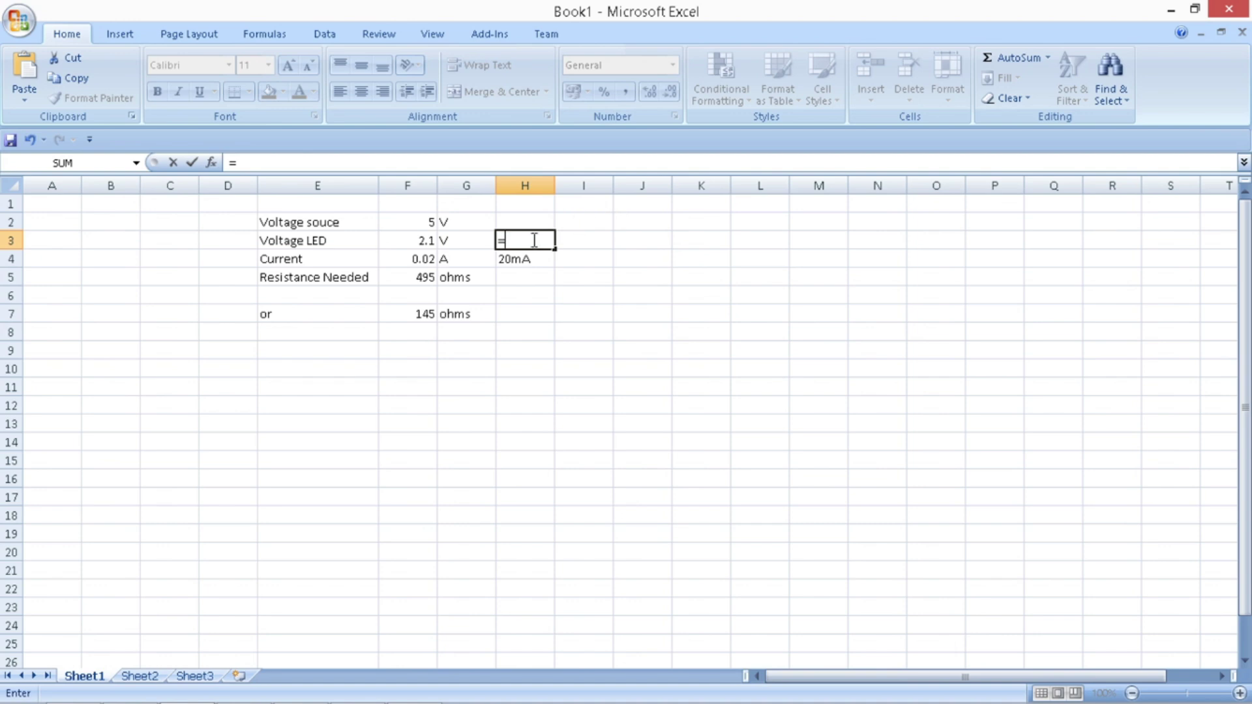
{"action": "type", "text": "2"}
{"action": "type", "text": "*"}
{"action": "left_click", "coordinate": [419, 243]}
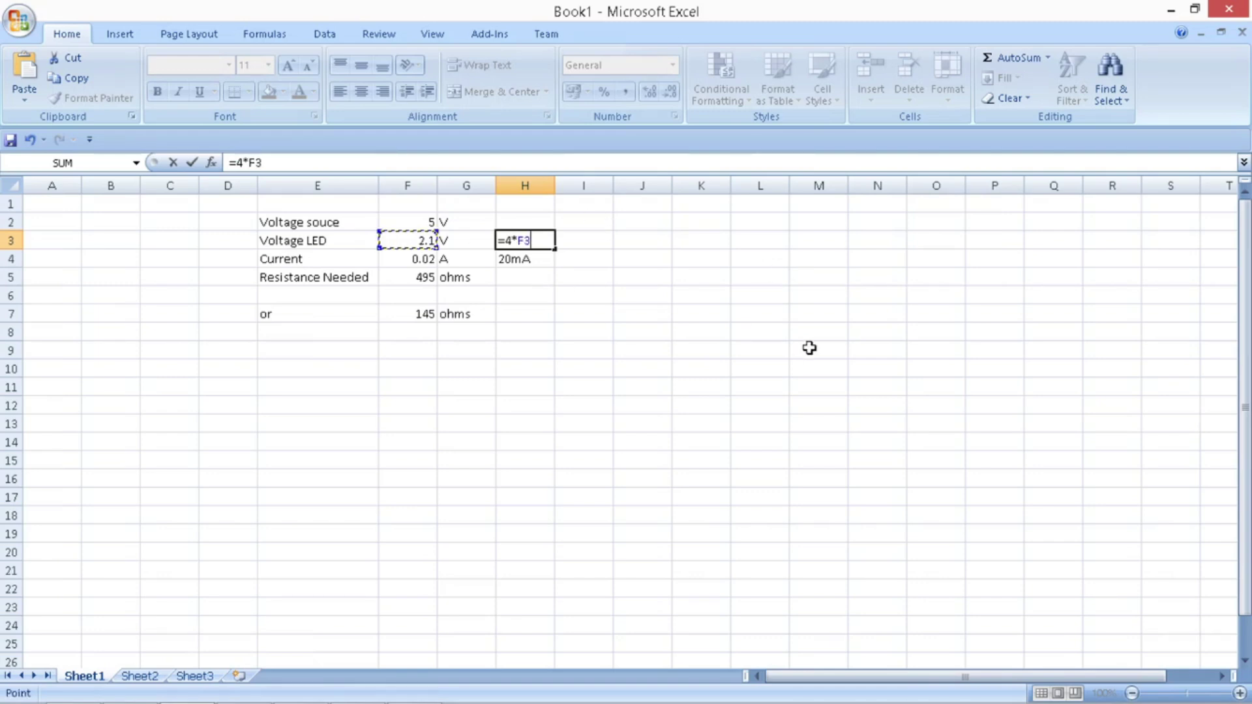
{"action": "key", "text": "Return"}
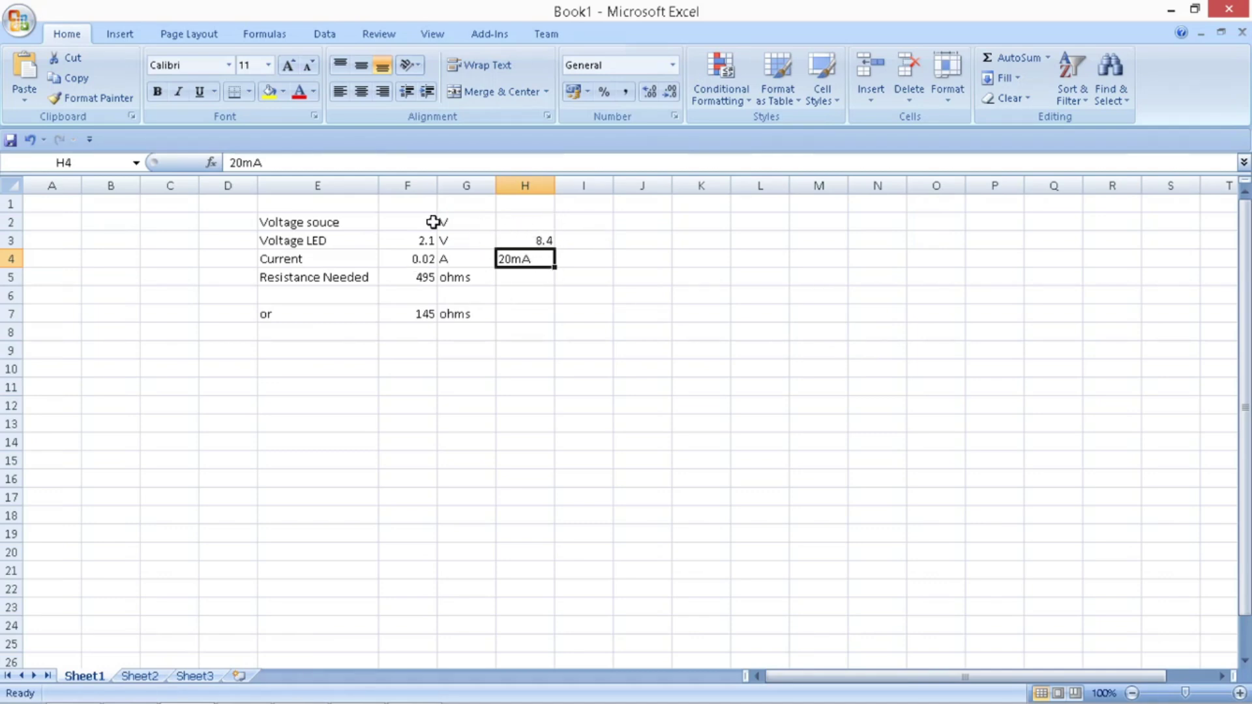
Step: Enter a source voltage of 12 in cell H2 and the unit V in cells I2 and I3
{"action": "left_click", "coordinate": [528, 220]}
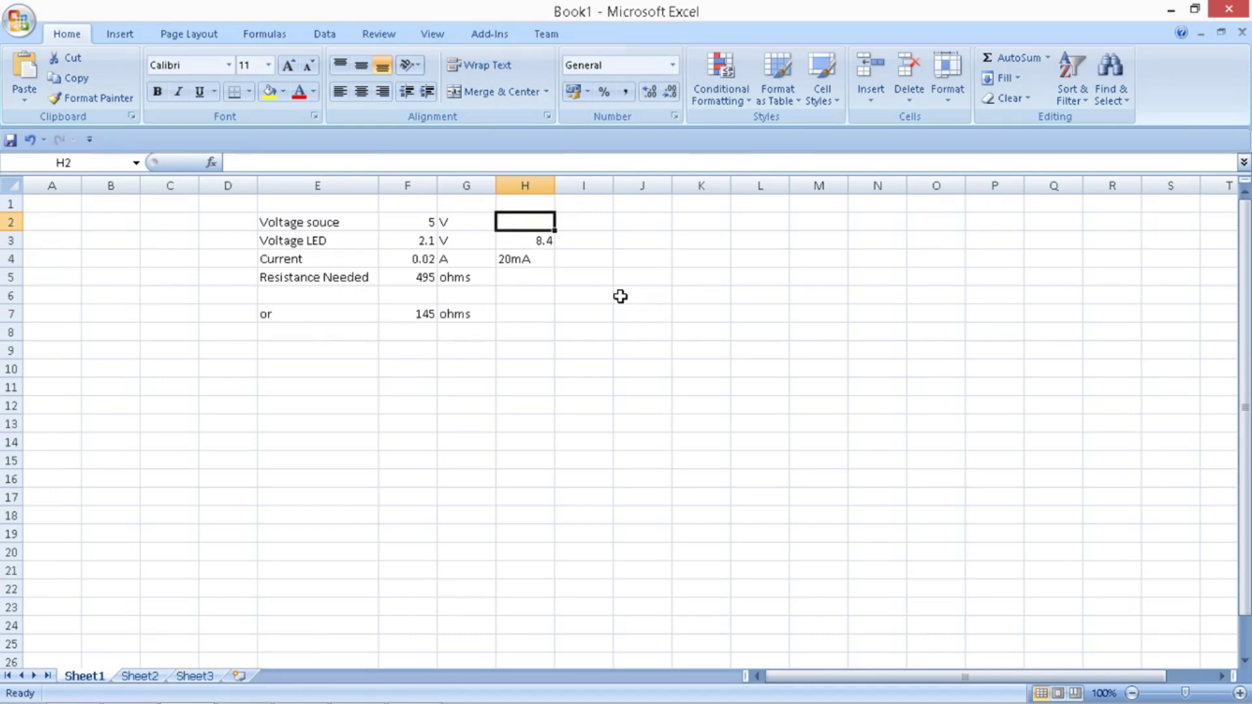
{"action": "type", "text": "12"}
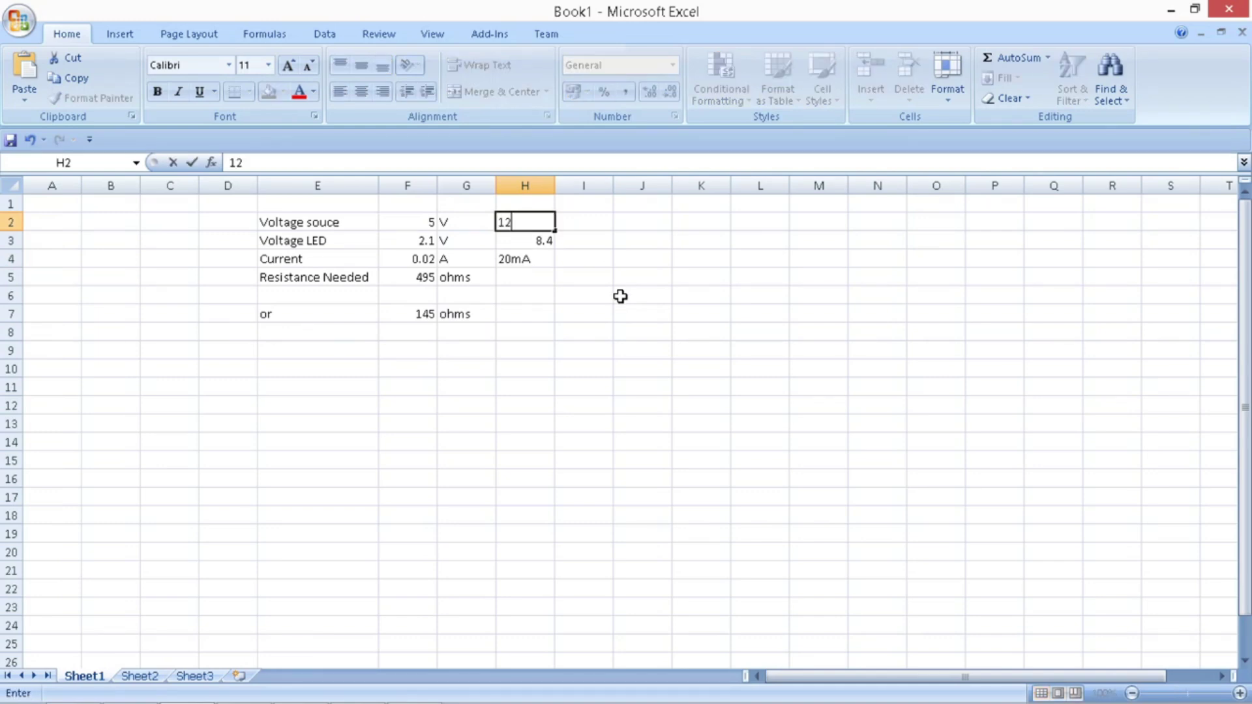
{"action": "left_click", "coordinate": [594, 223]}
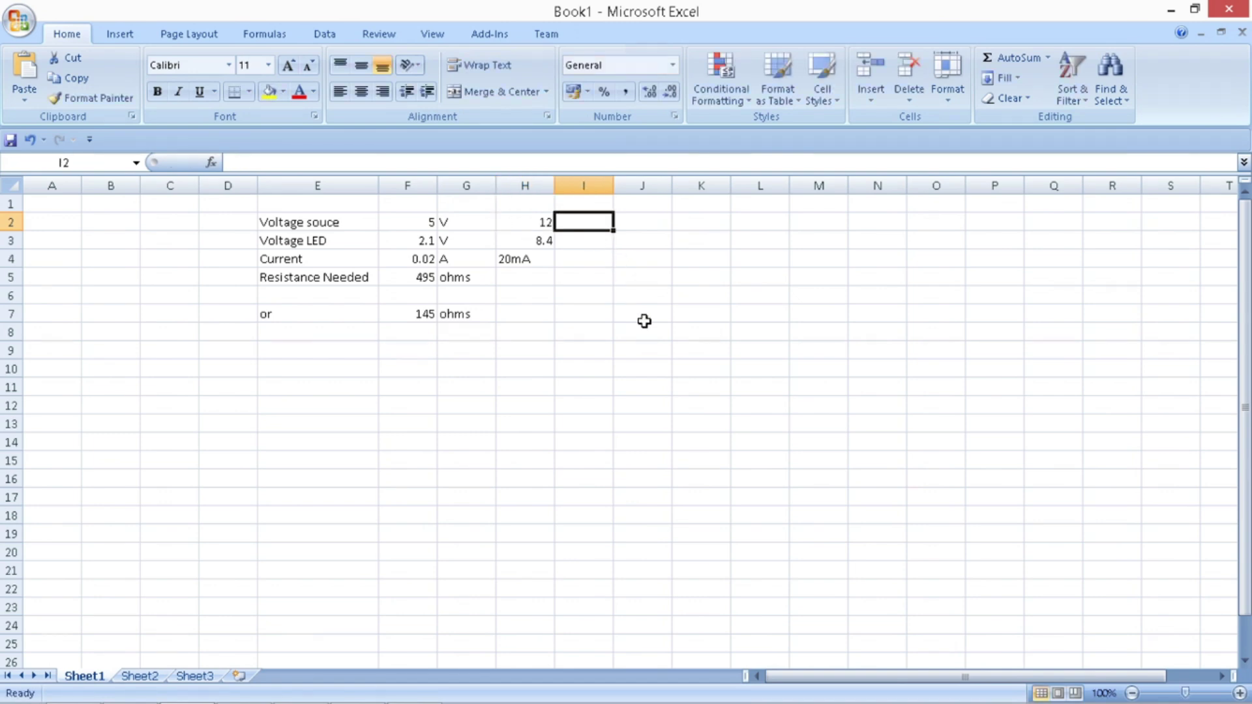
{"action": "type", "text": "V"}
{"action": "key", "text": "Return"}
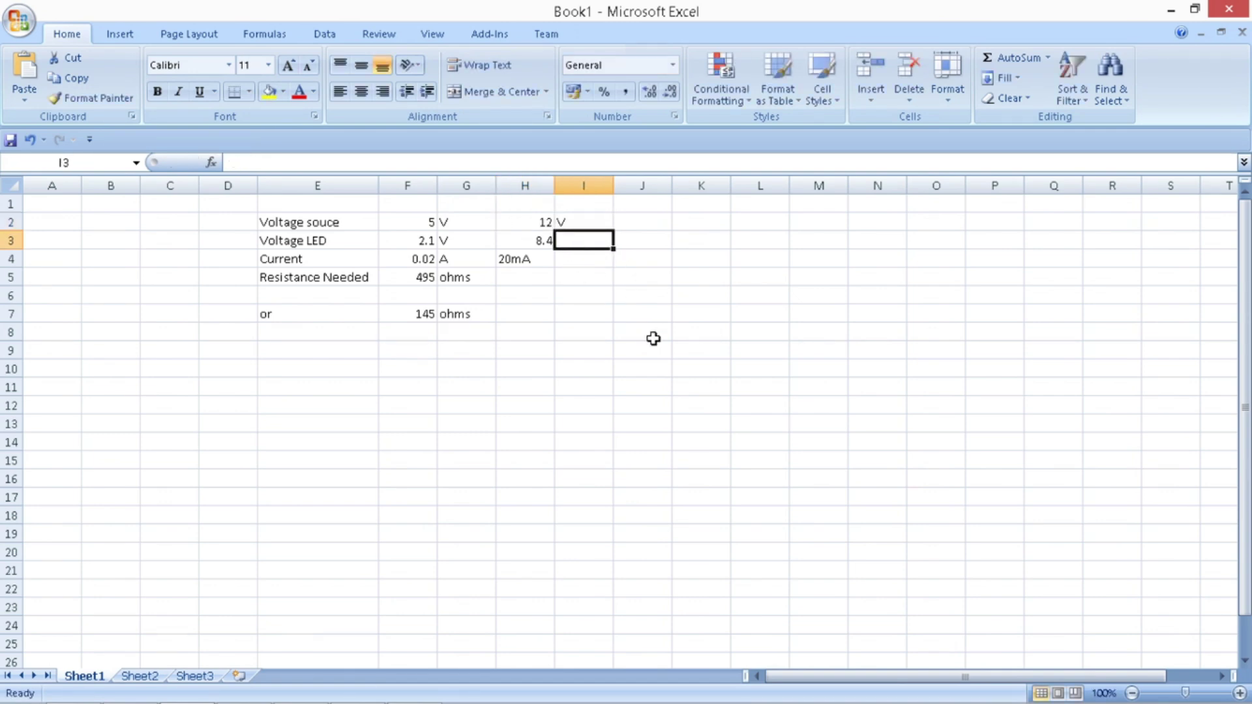
{"action": "type", "text": "V"}
Step: Replace the current entry in cell H4 with 0.02 and enter the unit A in cell I4
{"action": "left_click", "coordinate": [518, 260]}
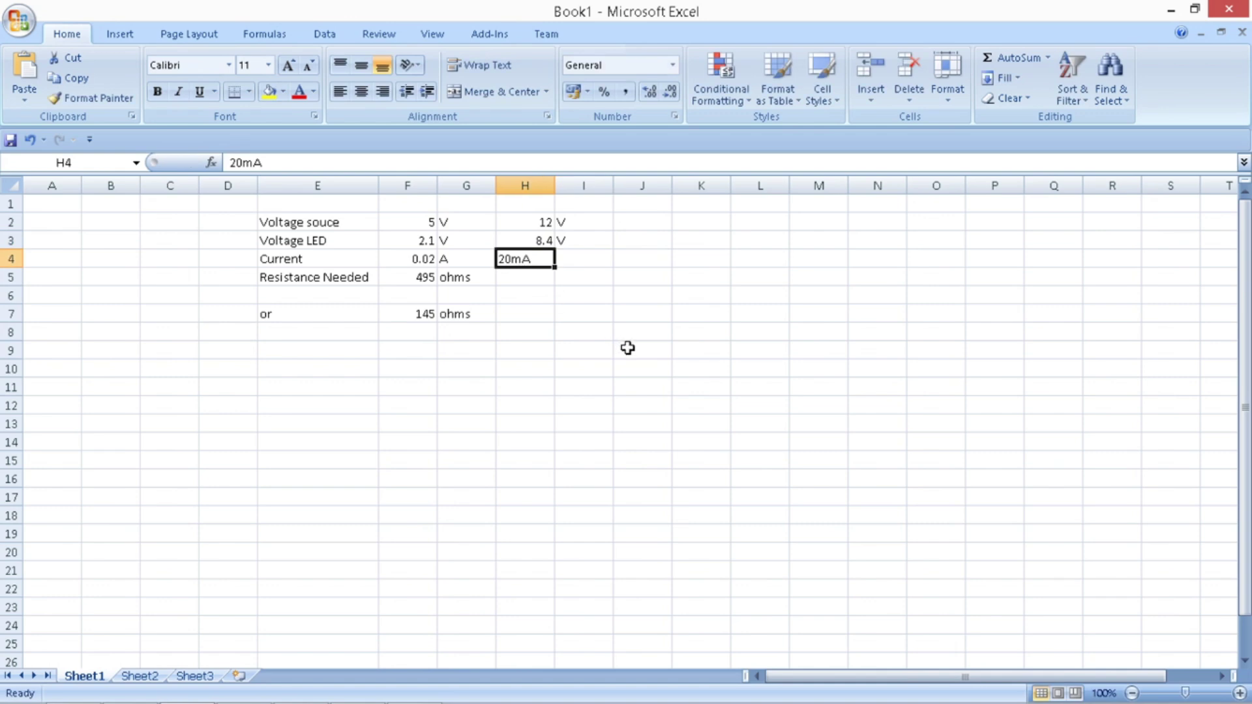
{"action": "type", "text": "0.02"}
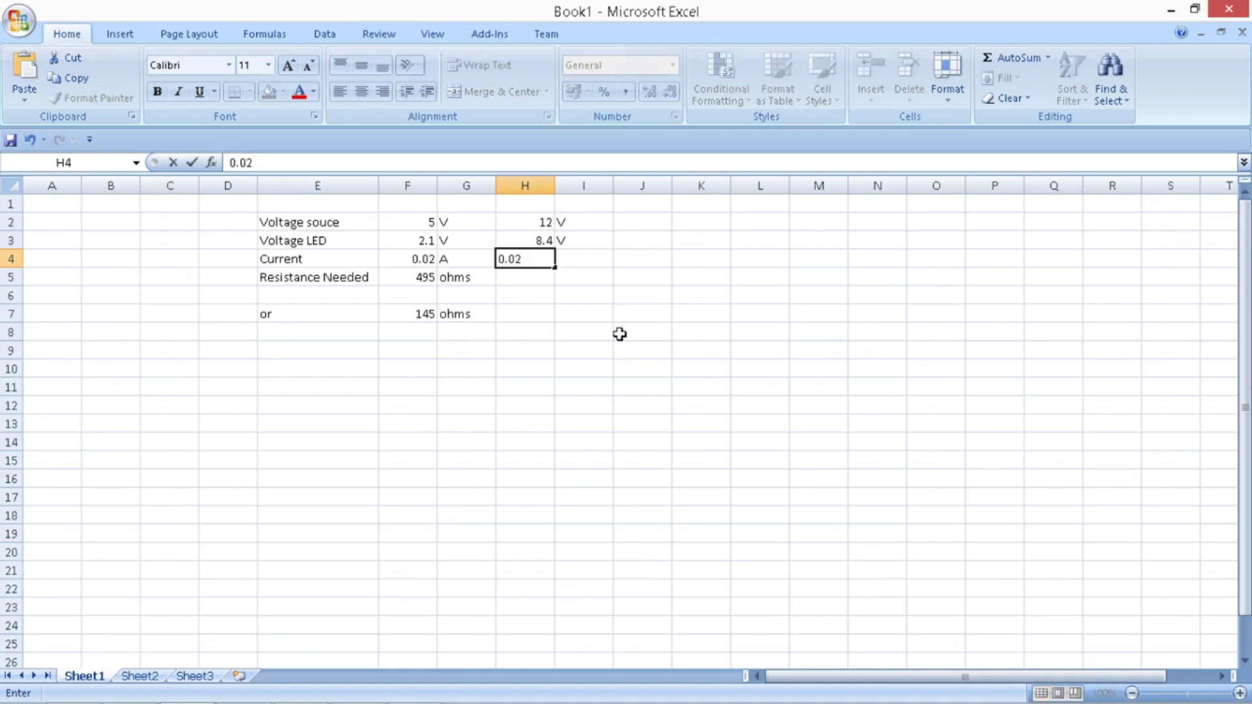
{"action": "key", "text": "Tab"}
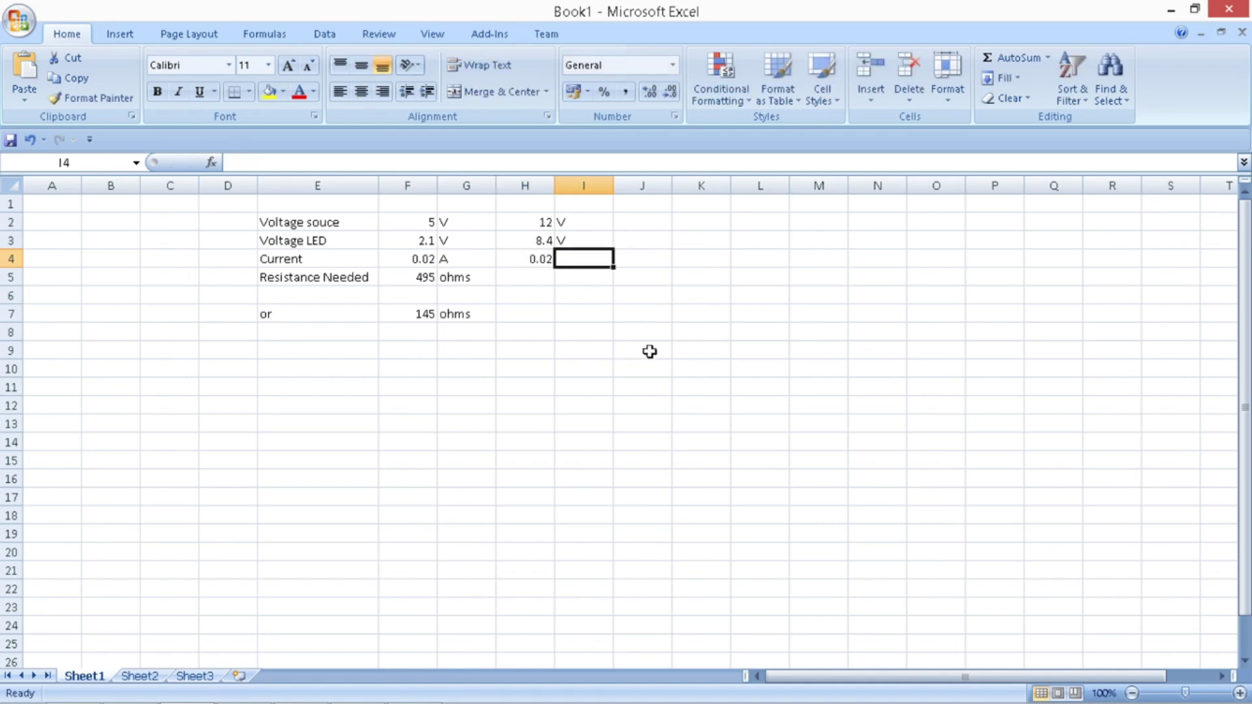
{"action": "type", "text": "A"}
{"action": "key", "text": "Return"}
Step: Calculate the needed resistance in cell H5 with =(H2-H3)/H4 and enter the unit ohms in cell I5
{"action": "type", "text": "=("}
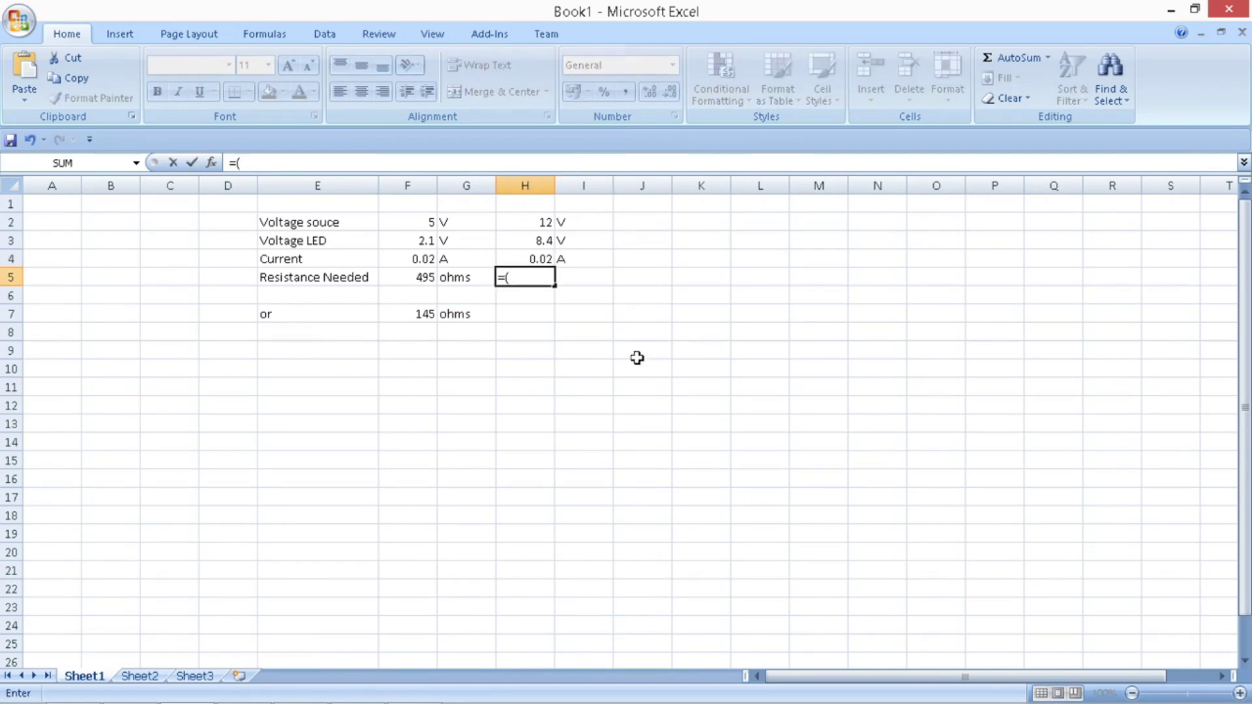
{"action": "left_click", "coordinate": [545, 222]}
{"action": "type", "text": "-"}
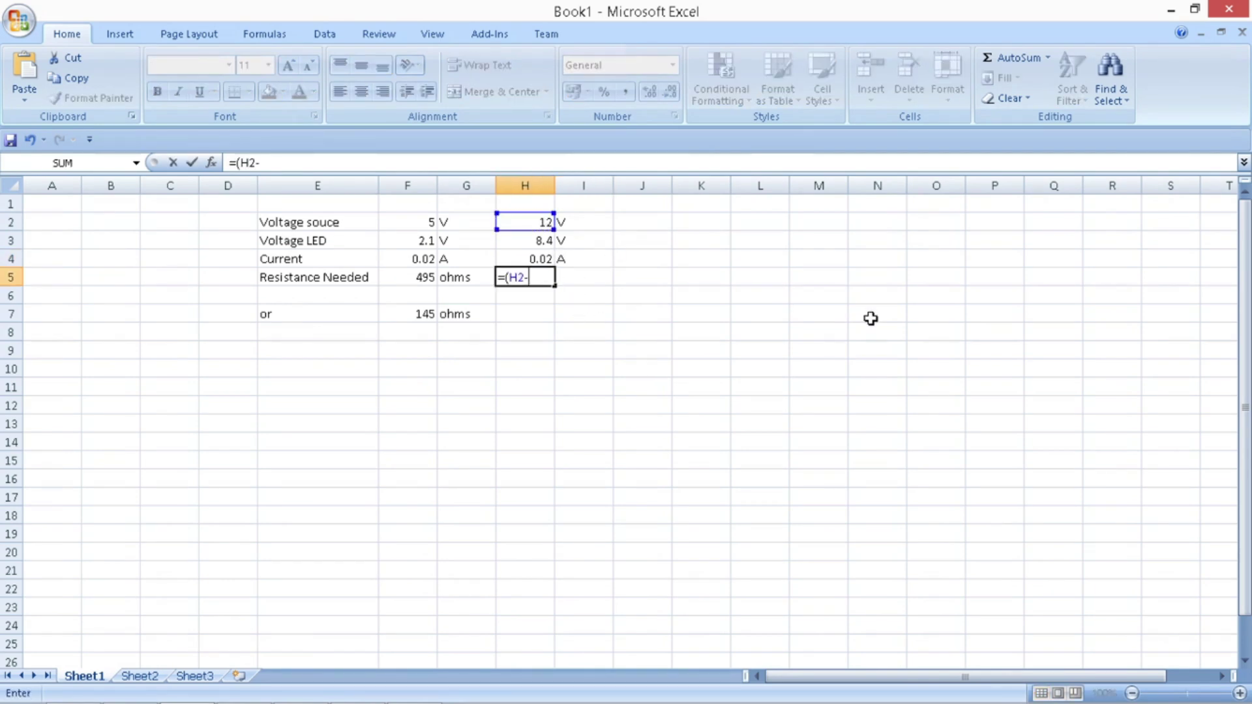
{"action": "left_click", "coordinate": [529, 246]}
{"action": "type", "text": ")*"}
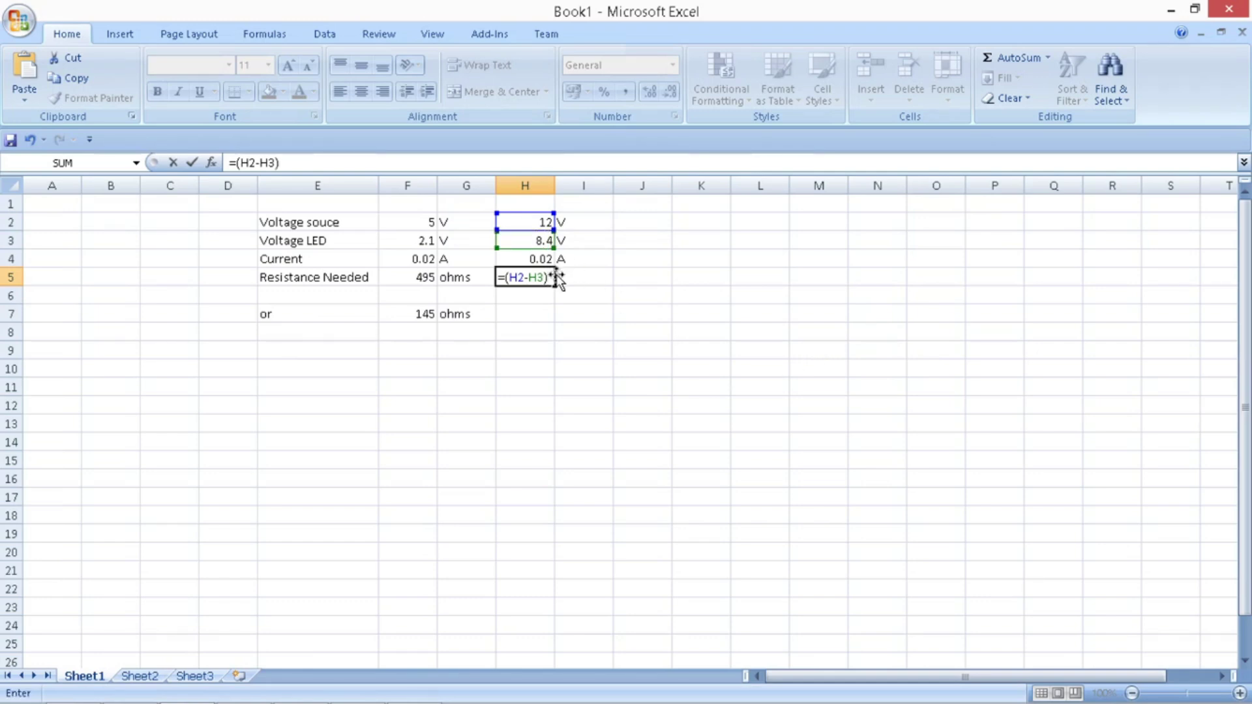
{"action": "left_click", "coordinate": [546, 259]}
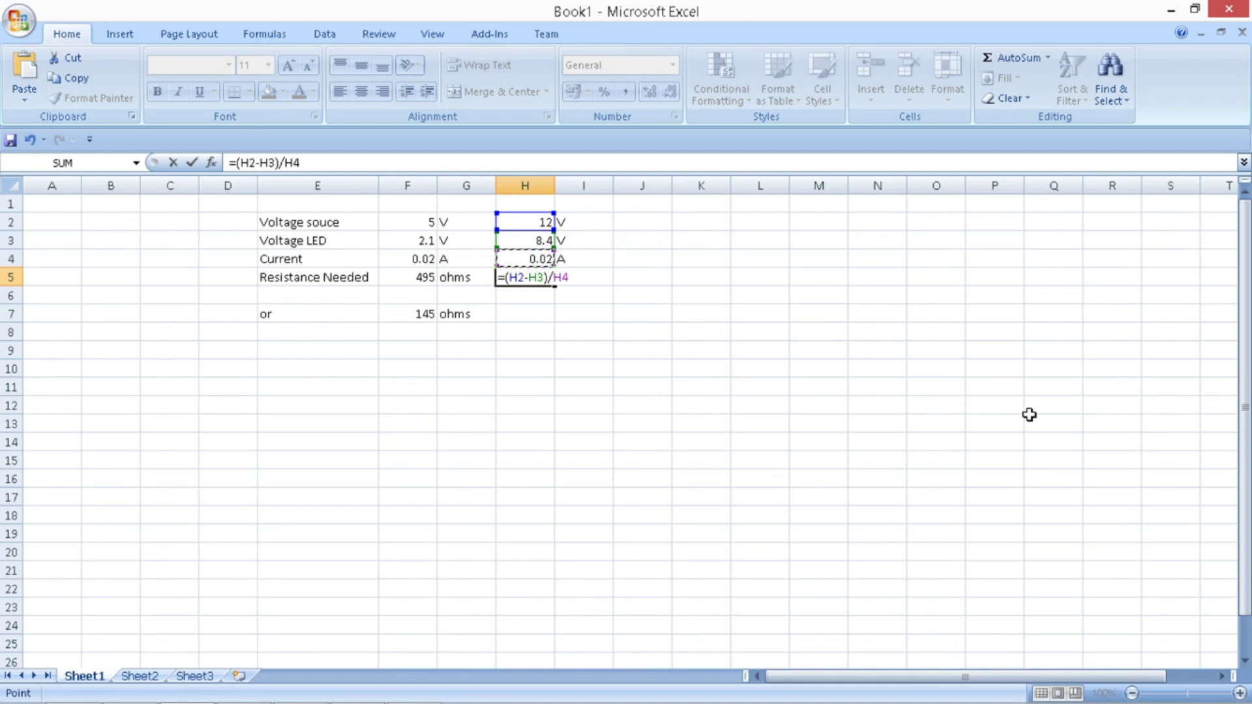
{"action": "key", "text": "Return"}
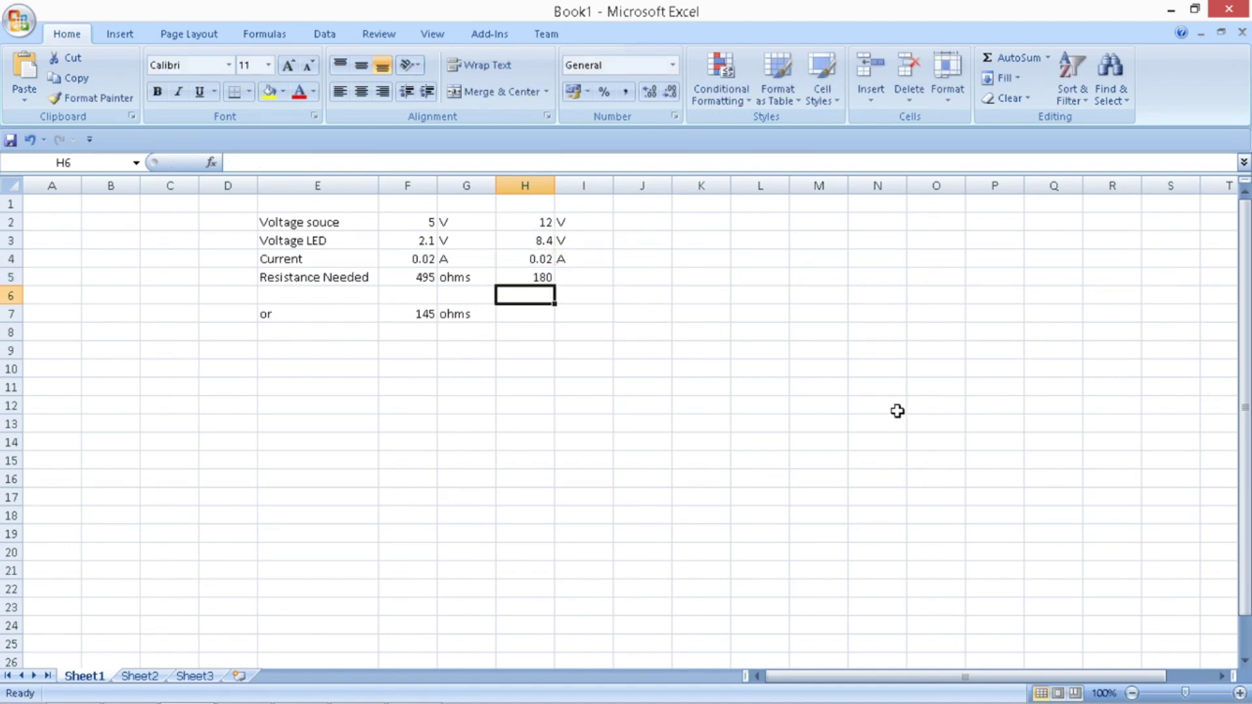
{"action": "left_click", "coordinate": [586, 277]}
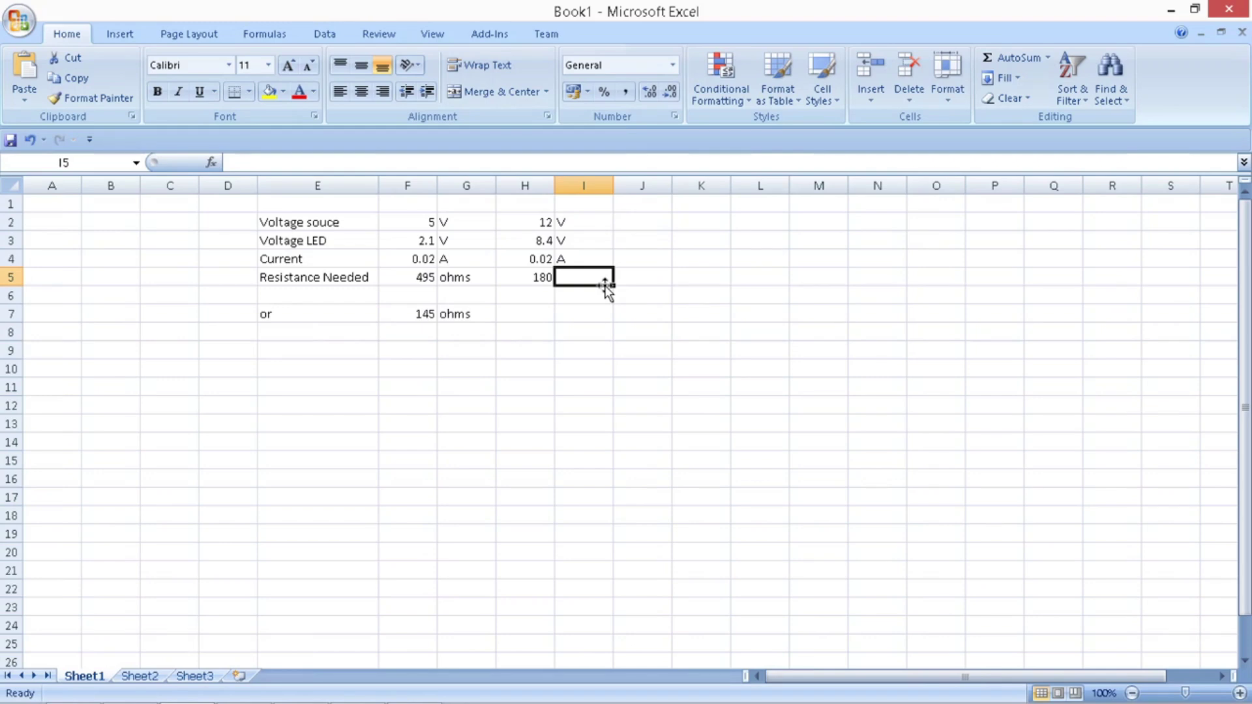
{"action": "type", "text": "ohms"}
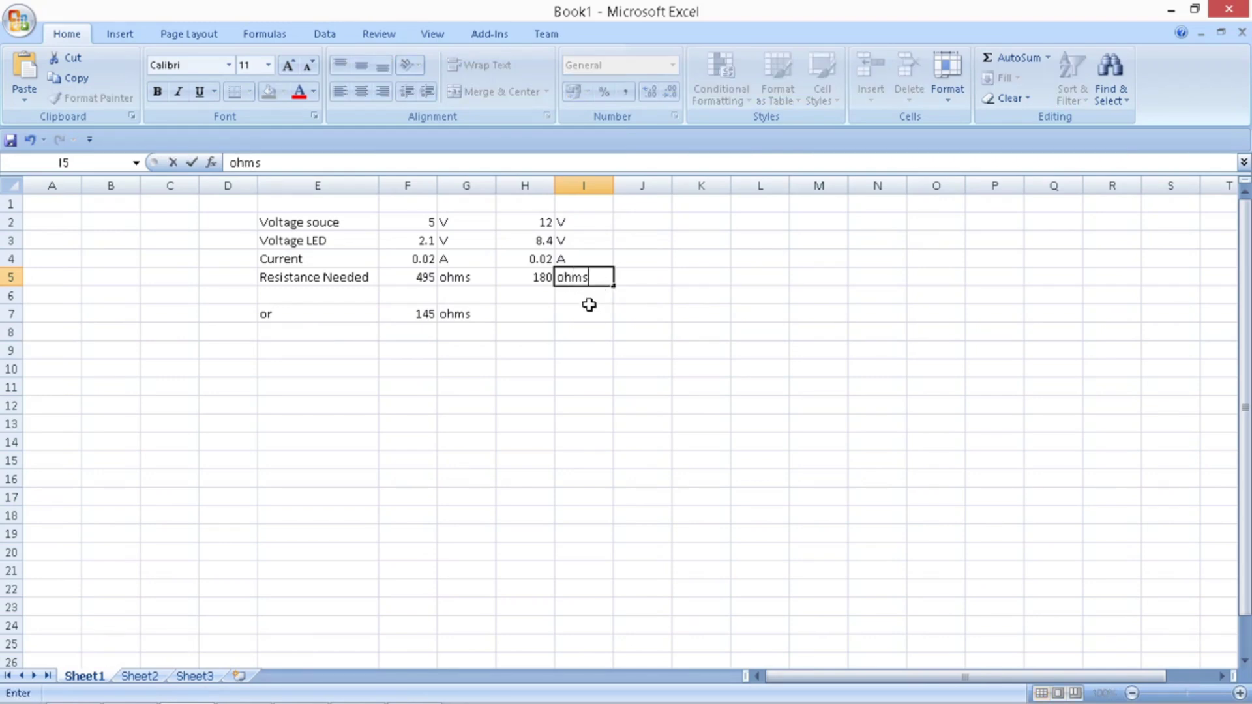
{"action": "left_click", "coordinate": [589, 312]}
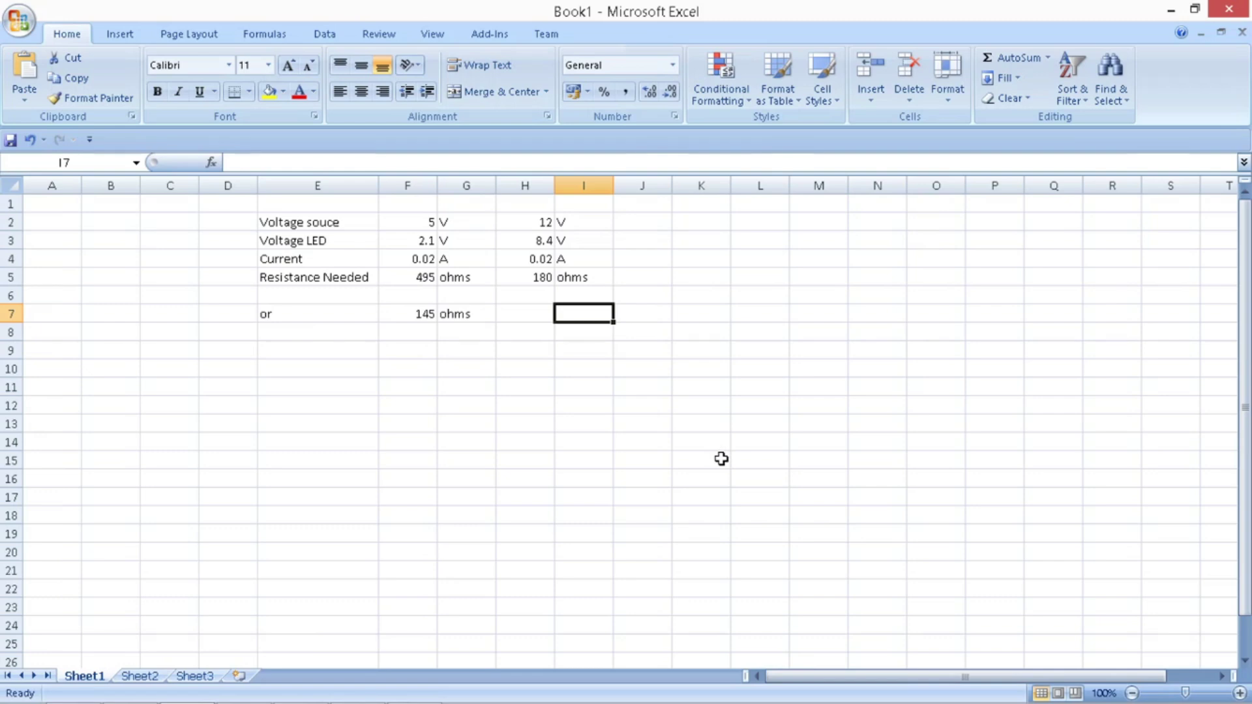
Step: Switch to Proteus ISIS and set the resistance of R1 in the four-LED series circuit to 180R
{"action": "key", "text": "alt+Tab"}
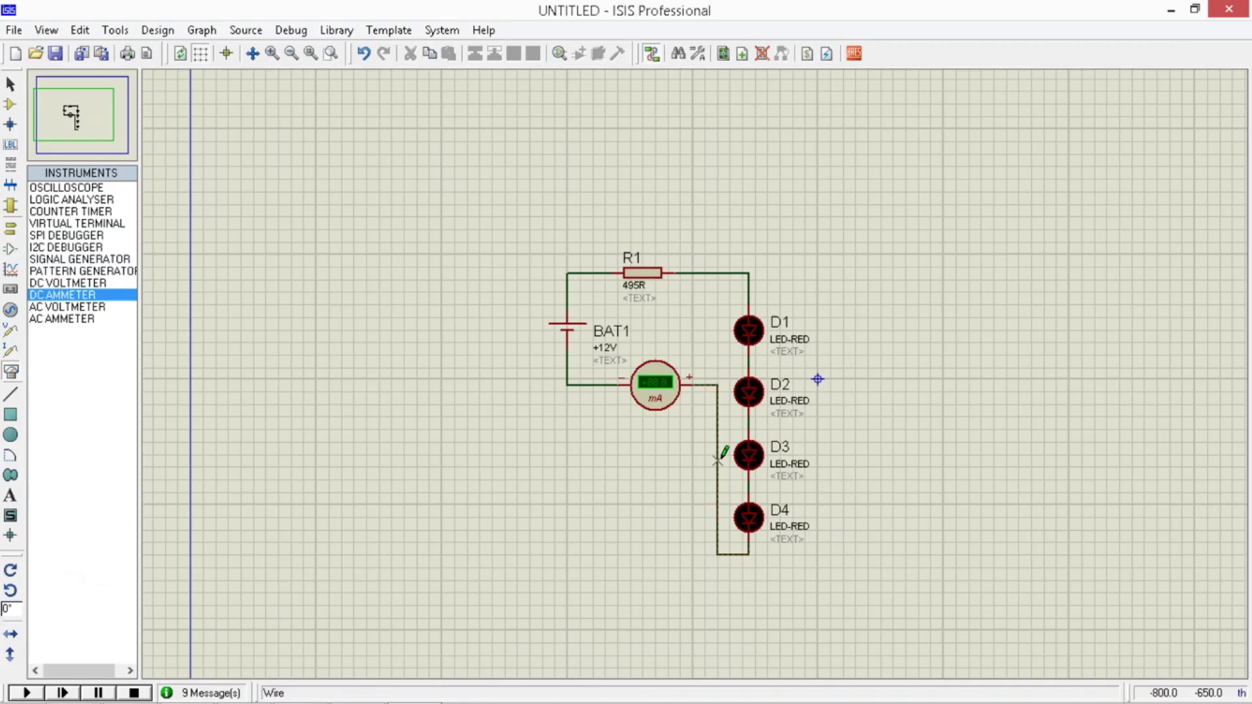
{"action": "right_click", "coordinate": [634, 291]}
{"action": "left_click", "coordinate": [697, 338]}
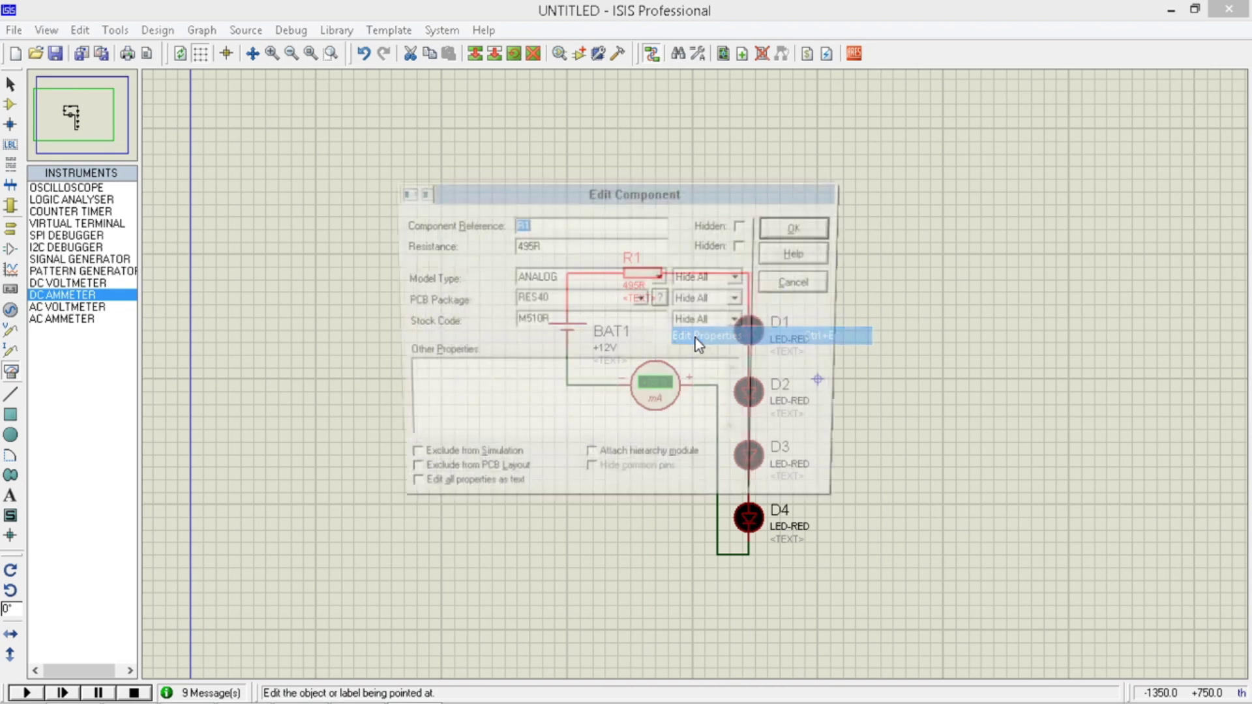
{"action": "left_click_drag", "start_coordinate": [554, 246], "coordinate": [485, 241]}
{"action": "type", "text": "180R"}
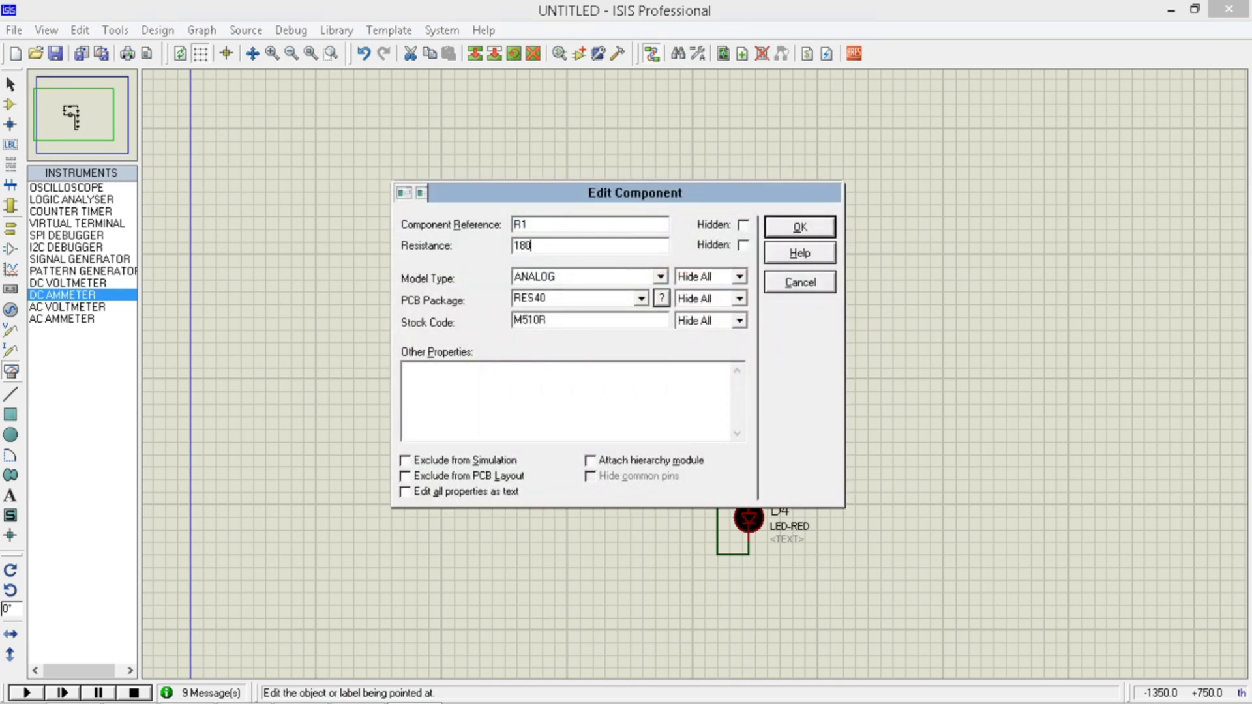
{"action": "left_click", "coordinate": [800, 227]}
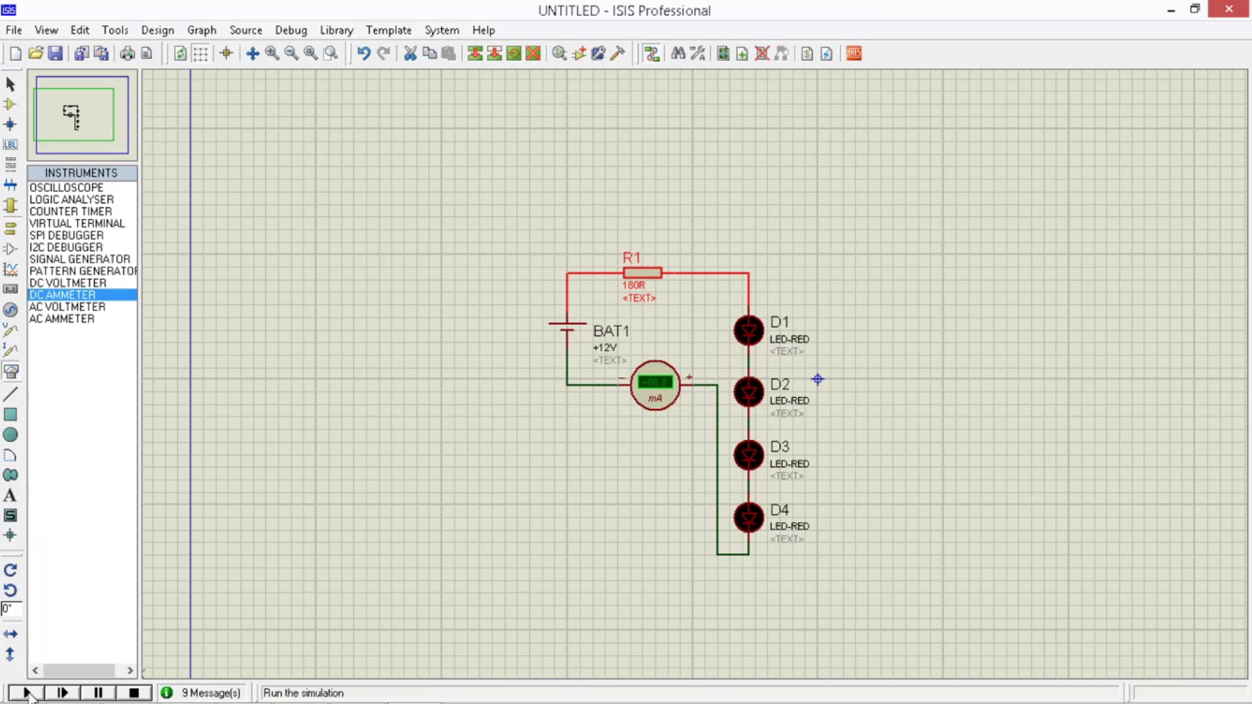
Step: Run the simulation of the four series LEDs to read the ammeter current, stopping it when done
{"action": "right_click", "coordinate": [525, 330]}
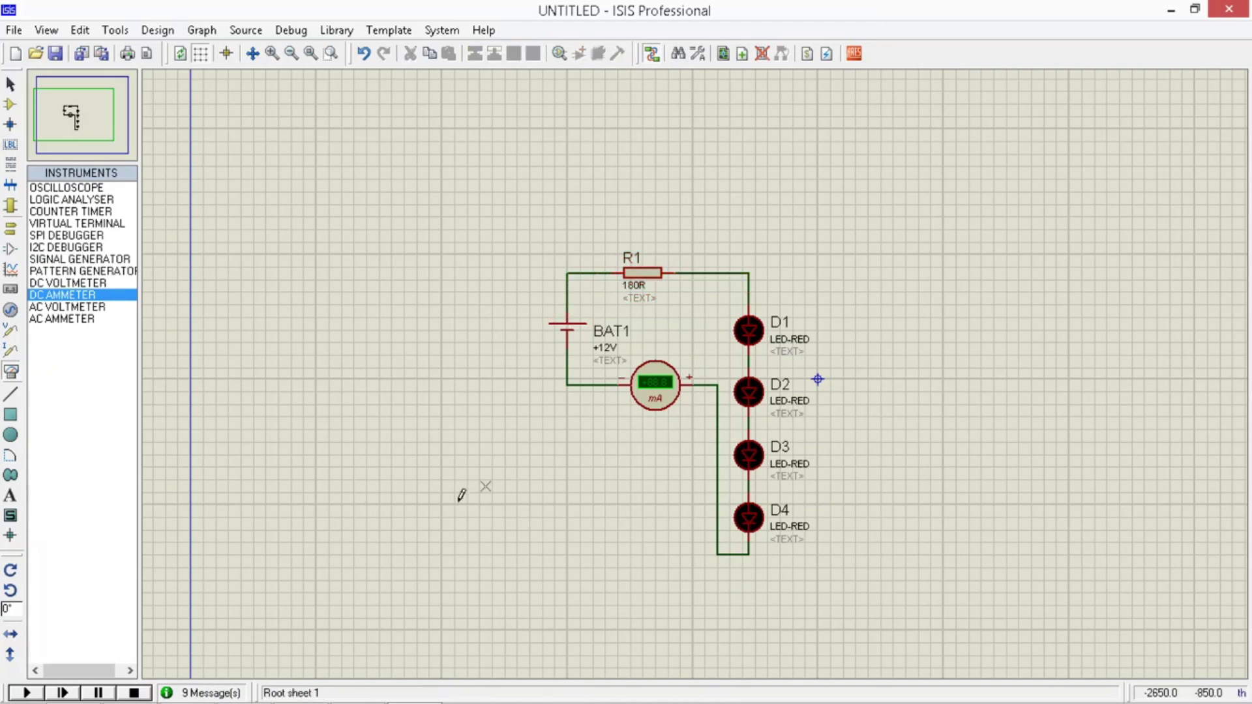
{"action": "left_click", "coordinate": [26, 692]}
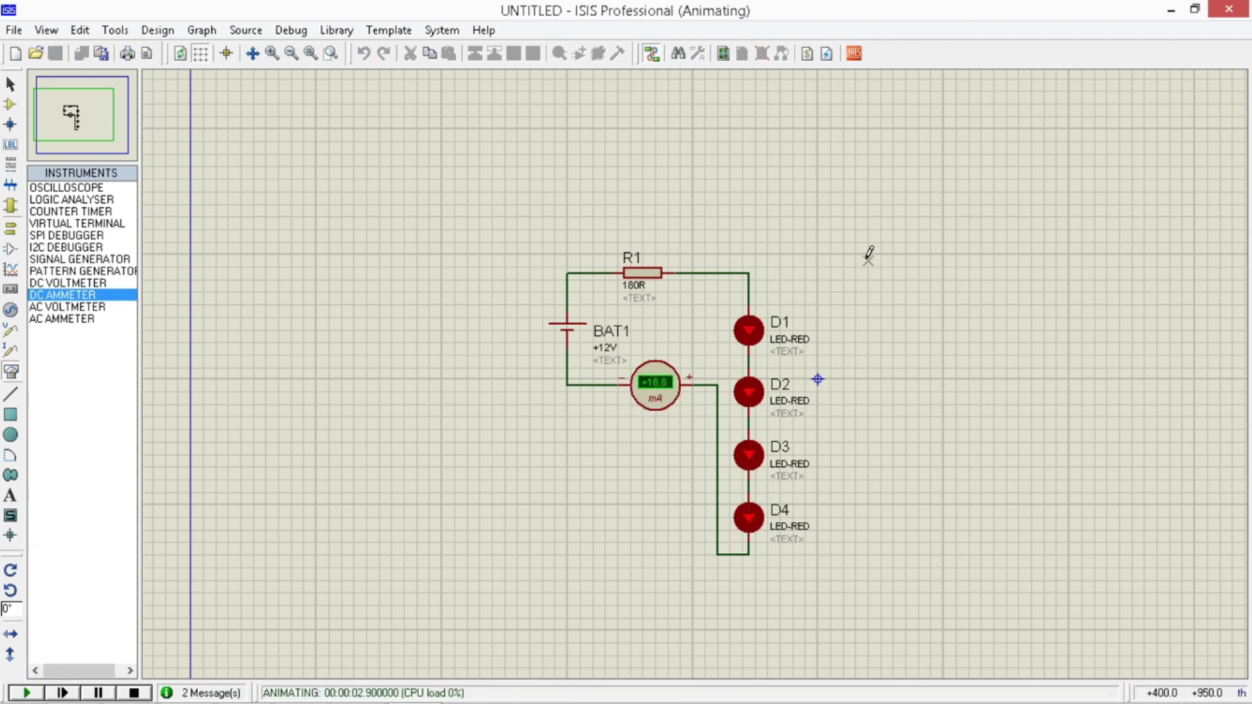
{"action": "left_click", "coordinate": [134, 693]}
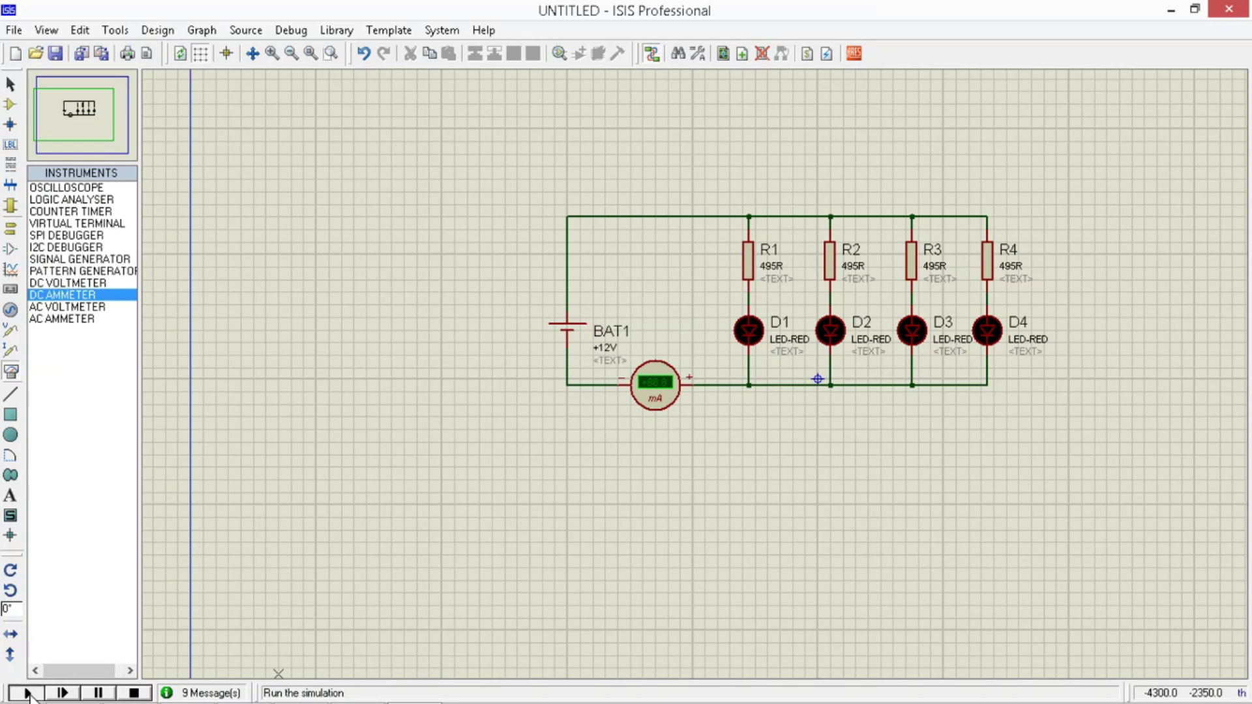
Step: Run the simulation of the four parallel LED branches with 495R resistors to read the total current
{"action": "left_click", "coordinate": [27, 693]}
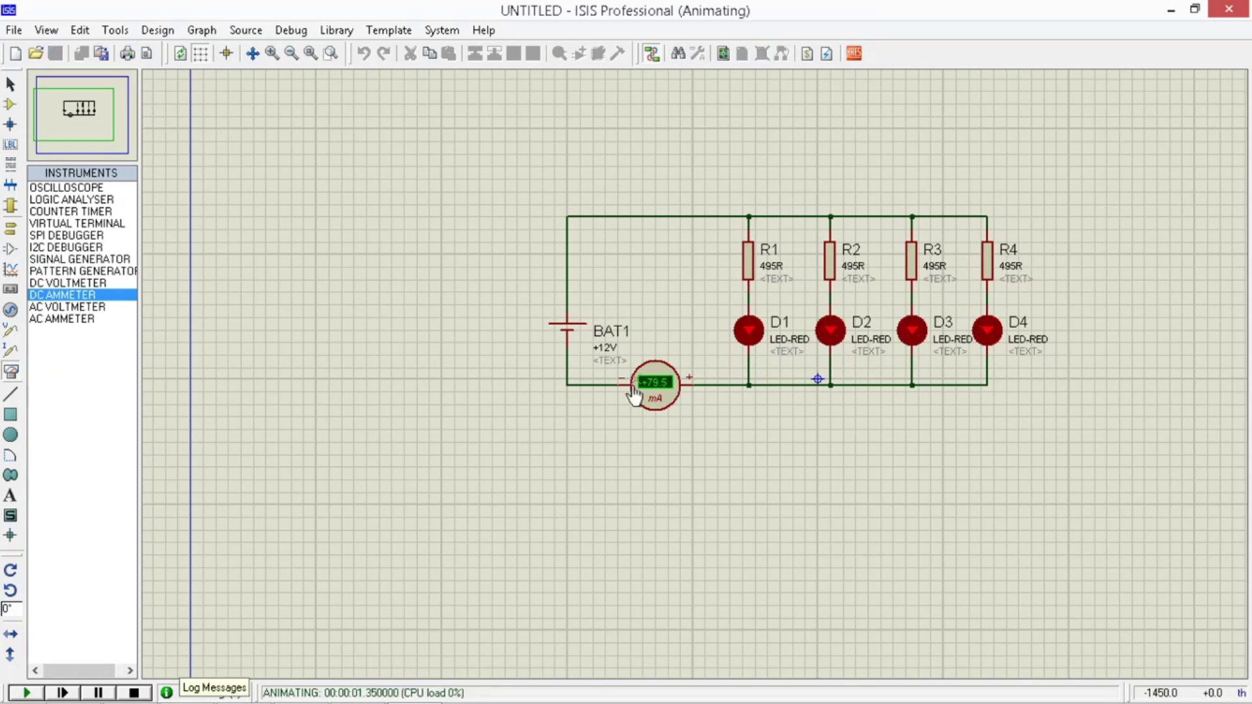